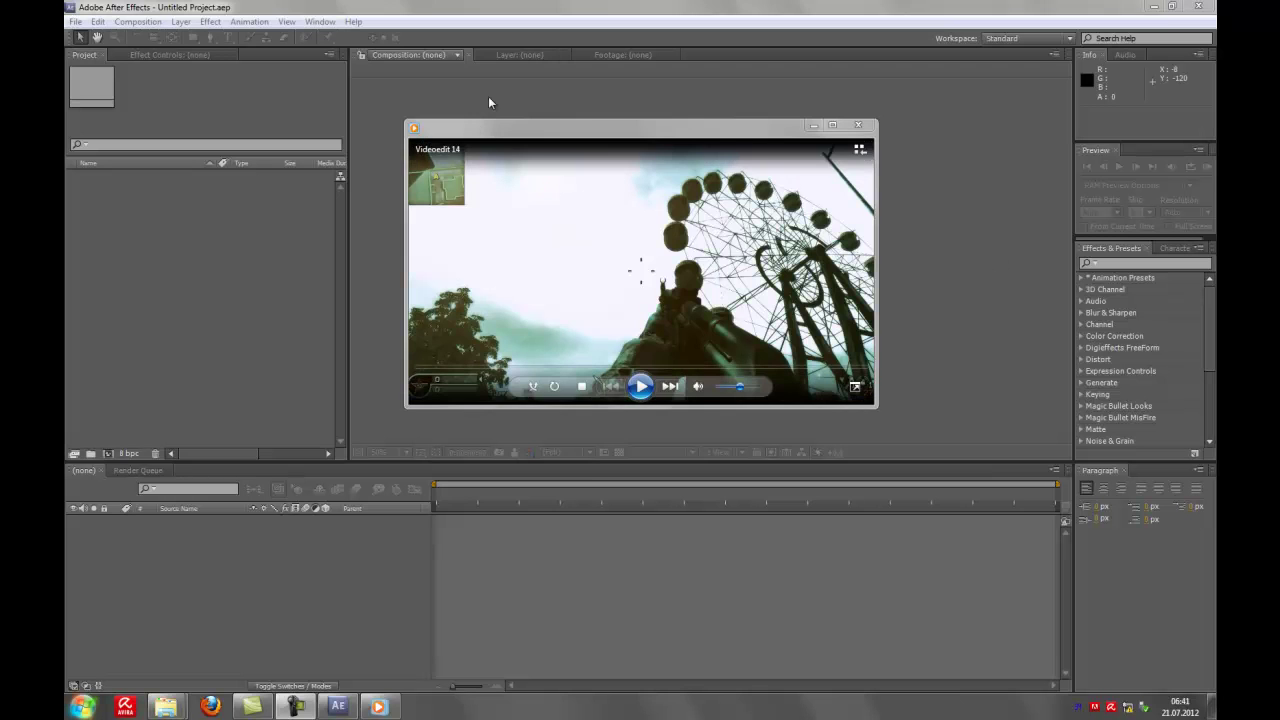
Step: Play the finished example video in Windows Media Player, then close the player
left_click(641, 387)
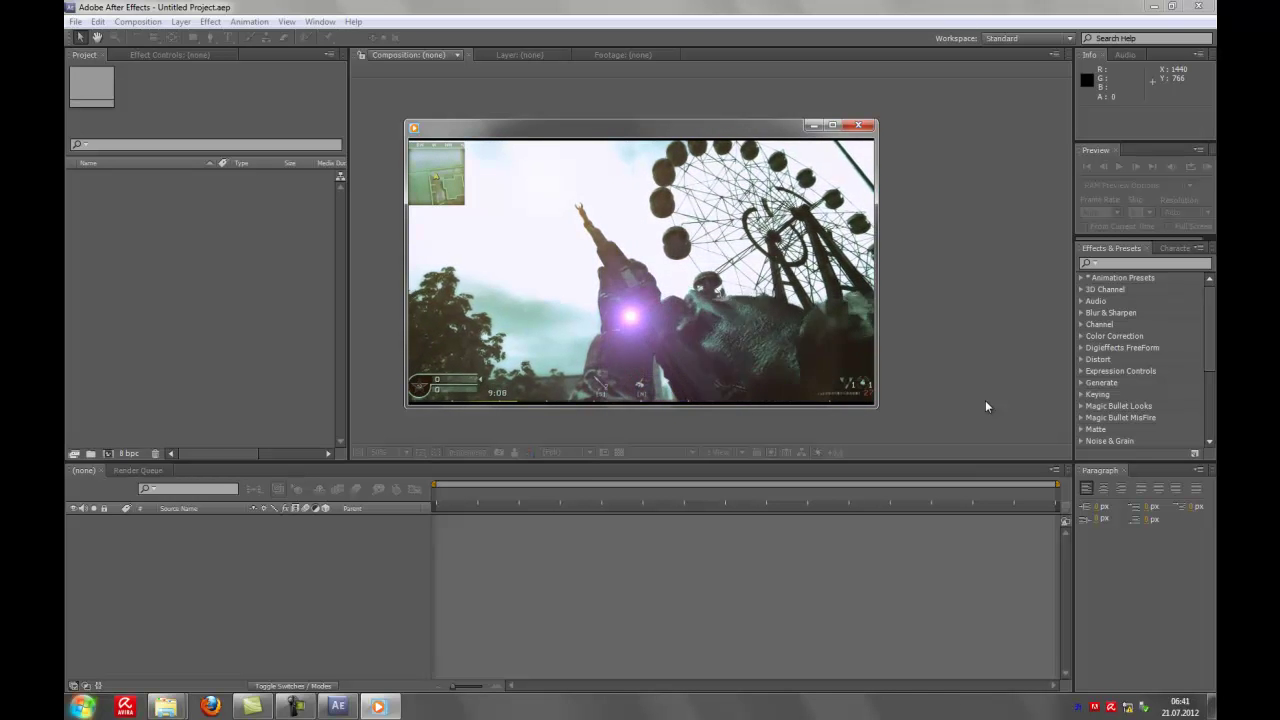
mouse_move(556, 130)
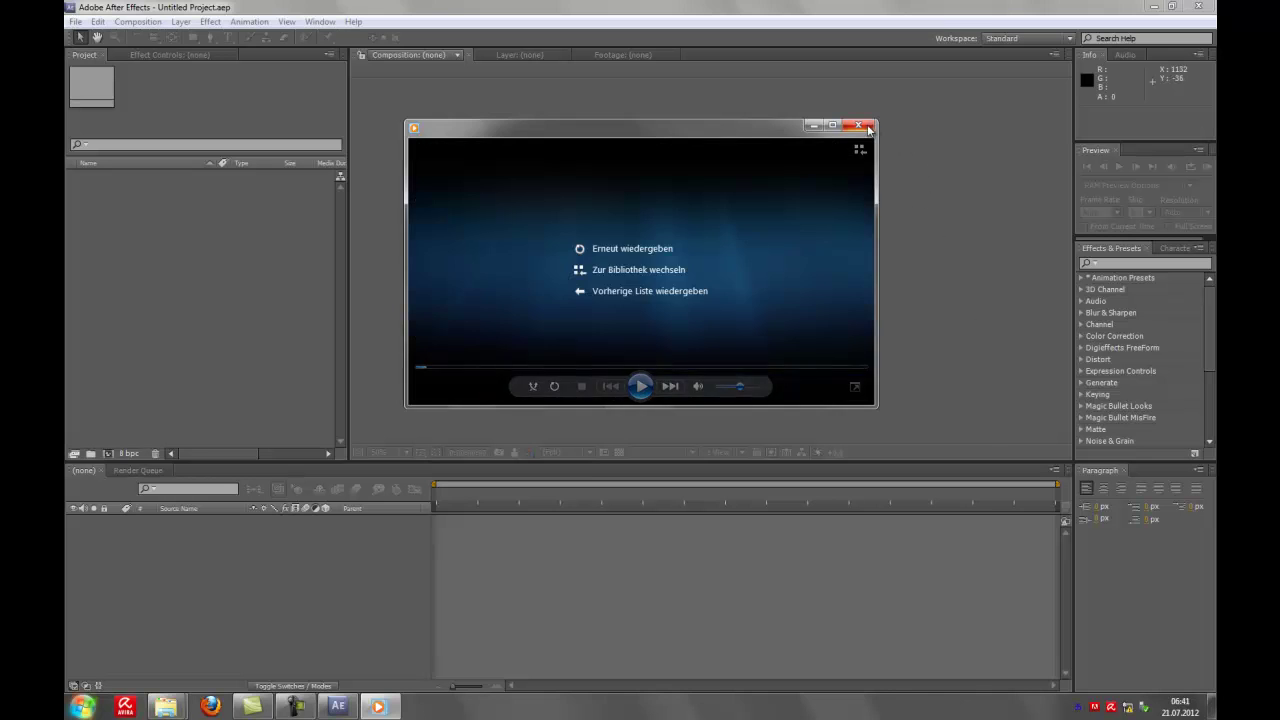
left_click(871, 126)
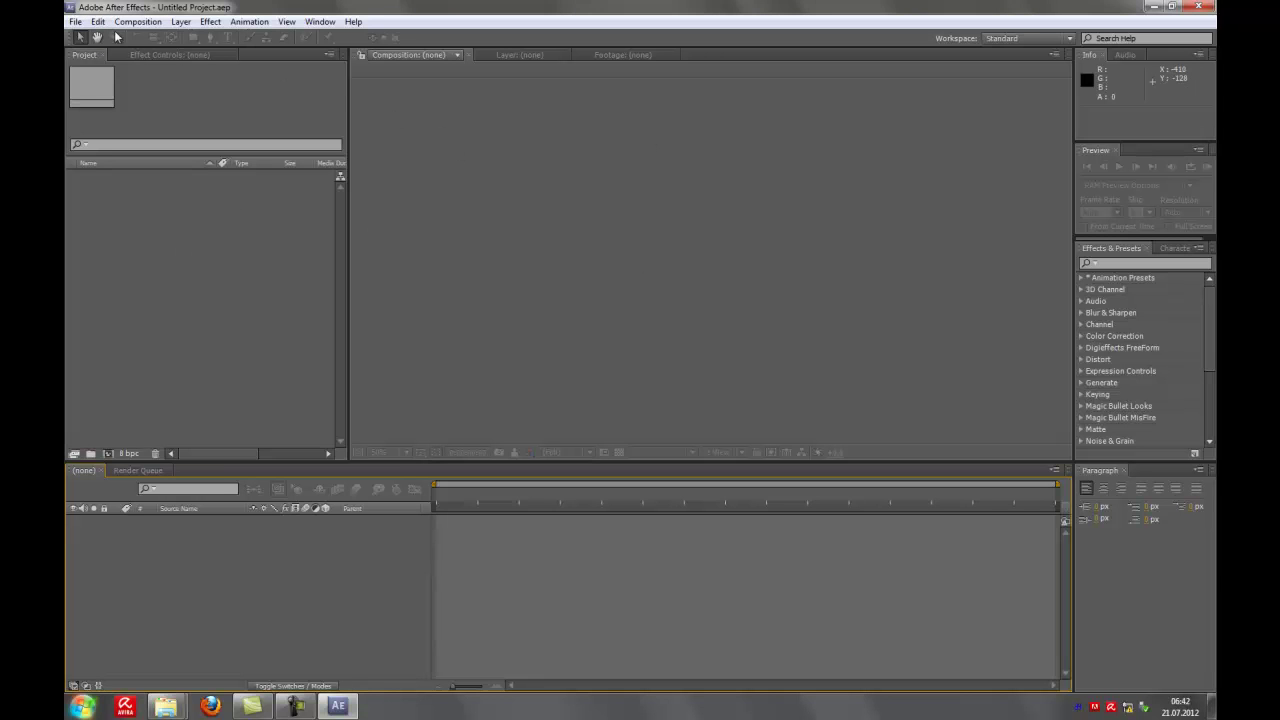
Step: Create a new composition, Comp 1, at 1280×720, 60 fps and 0:00:30:00 duration
left_click(150, 22)
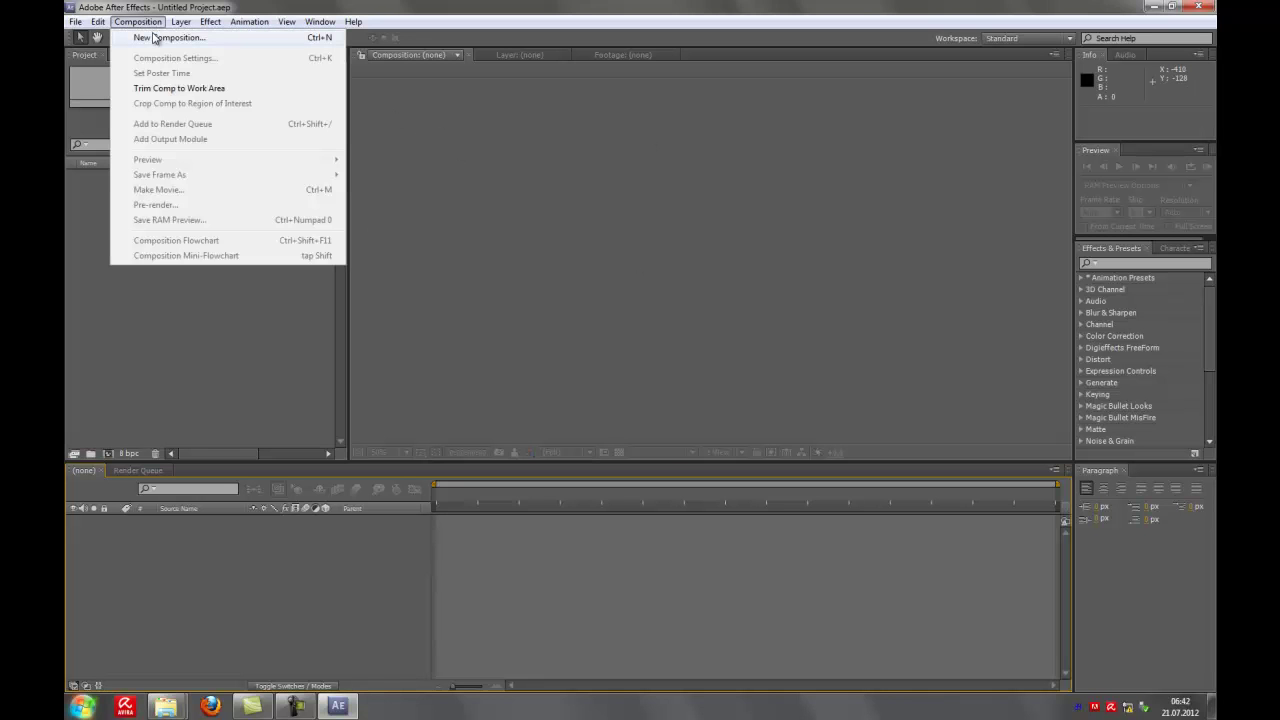
left_click(153, 40)
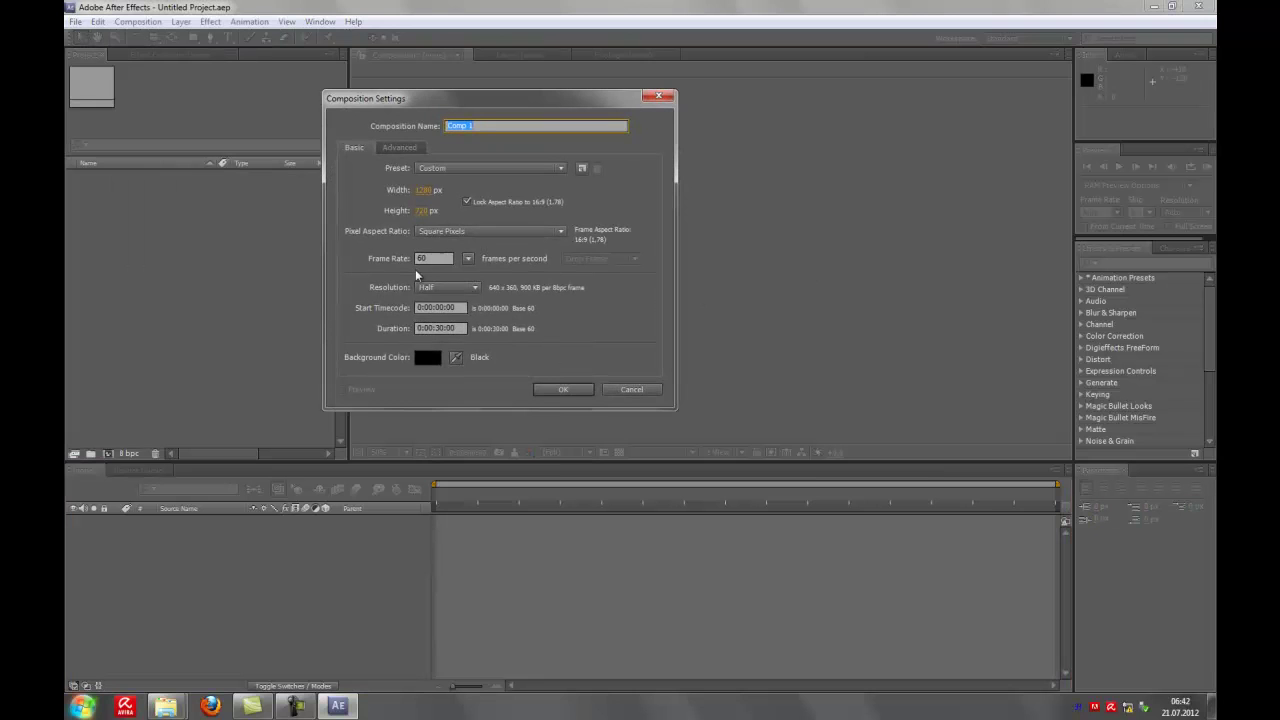
left_click(446, 258)
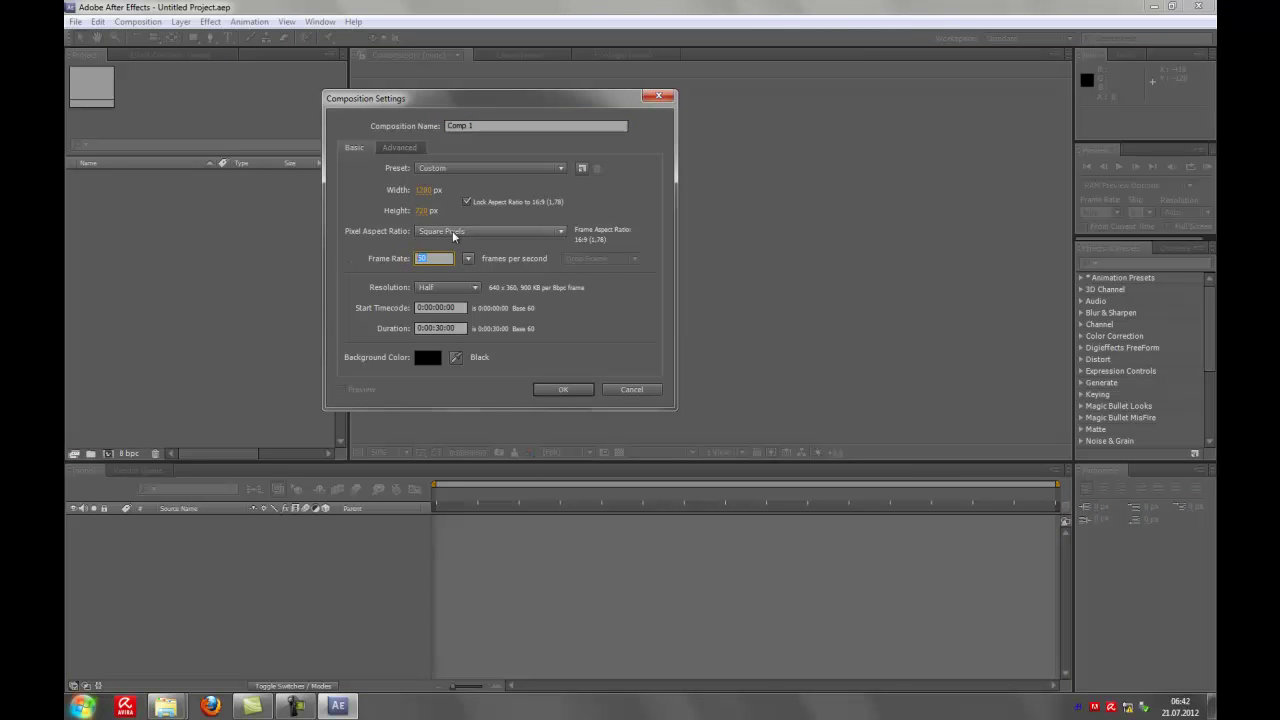
left_click(419, 257)
left_click(563, 390)
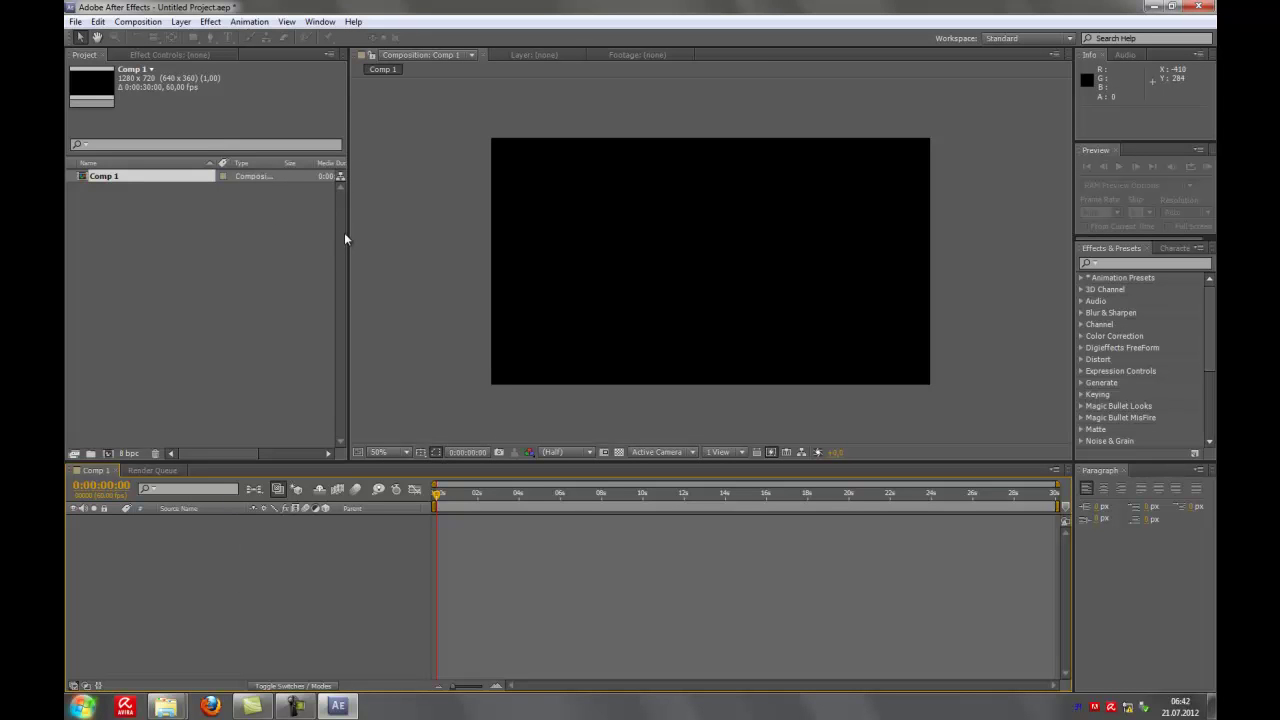
mouse_move(183, 702)
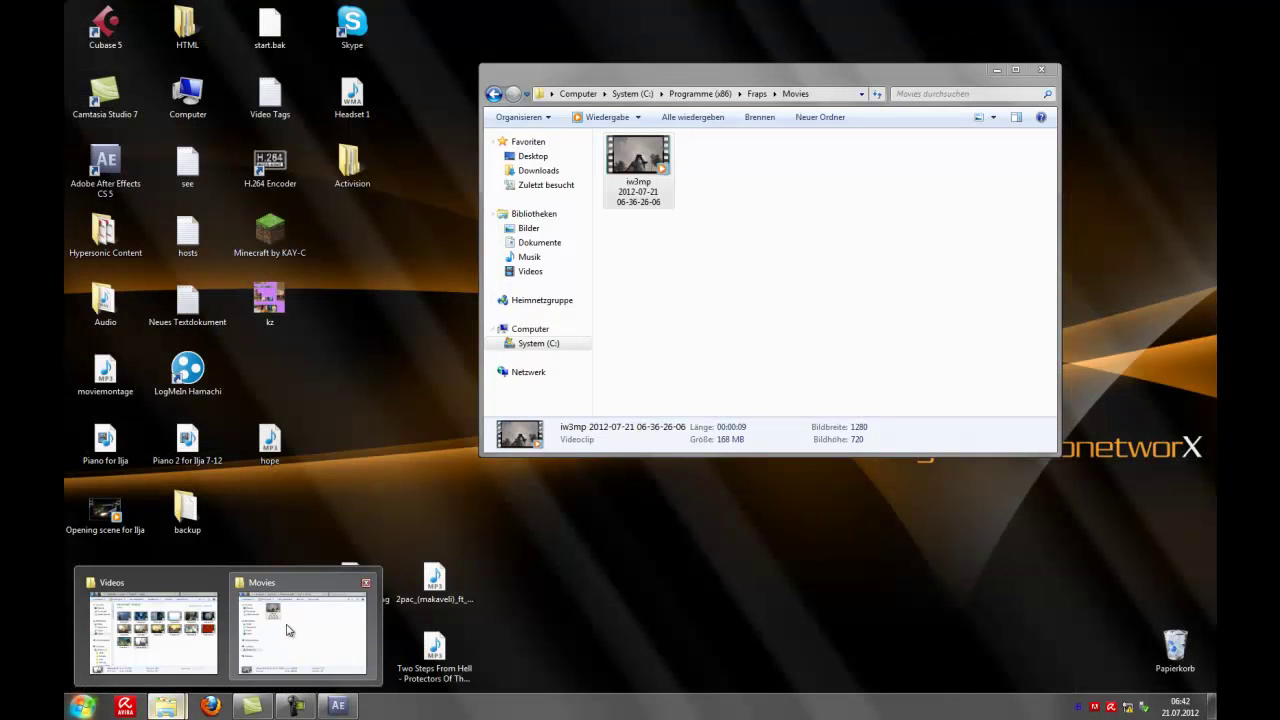
left_click(286, 630)
double_click(638, 160)
left_click_drag(580, 126, 493, 21)
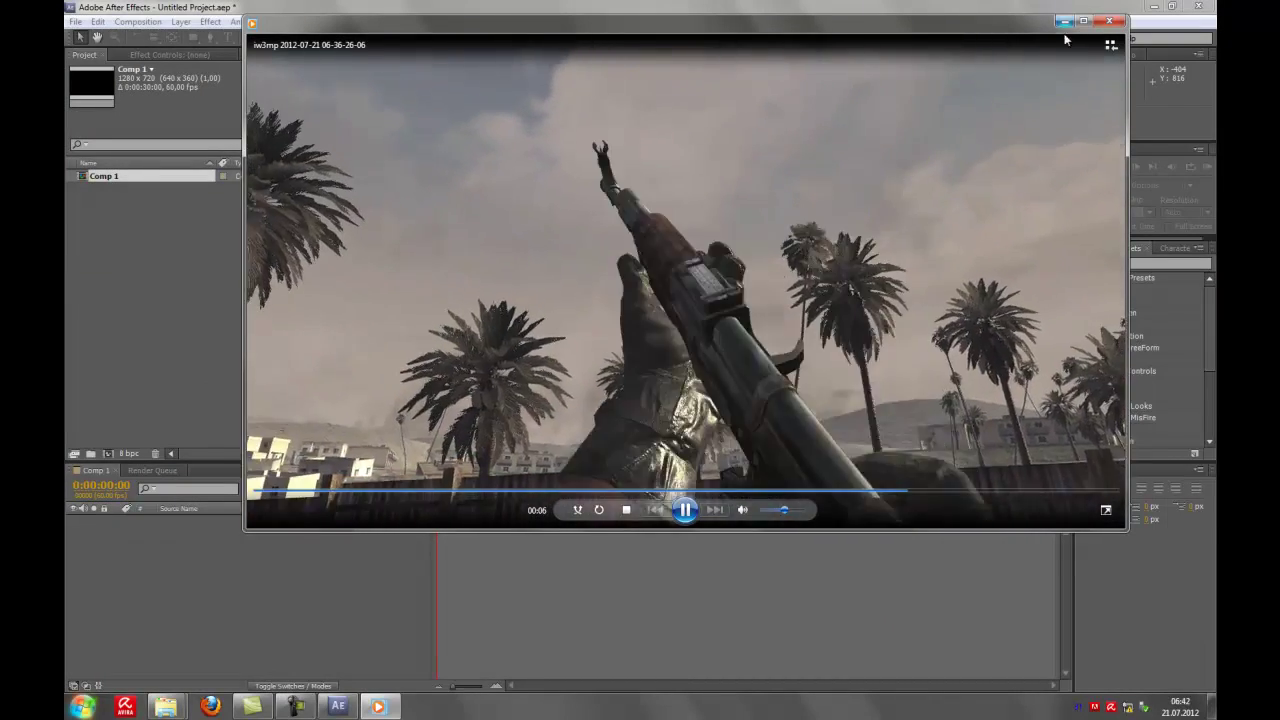
left_click(1108, 22)
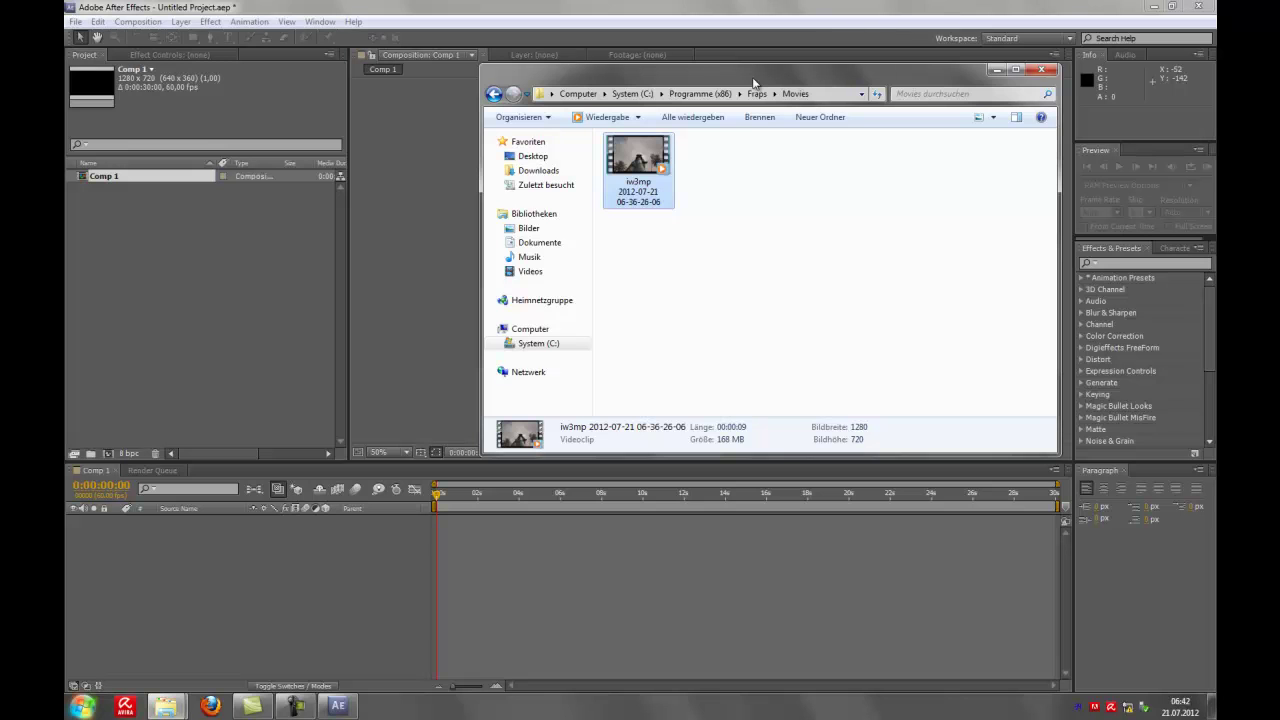
mouse_move(653, 172)
left_mouse_down()
mouse_move(692, 158)
mouse_move(166, 214)
mouse_move(708, 264)
left_mouse_up()
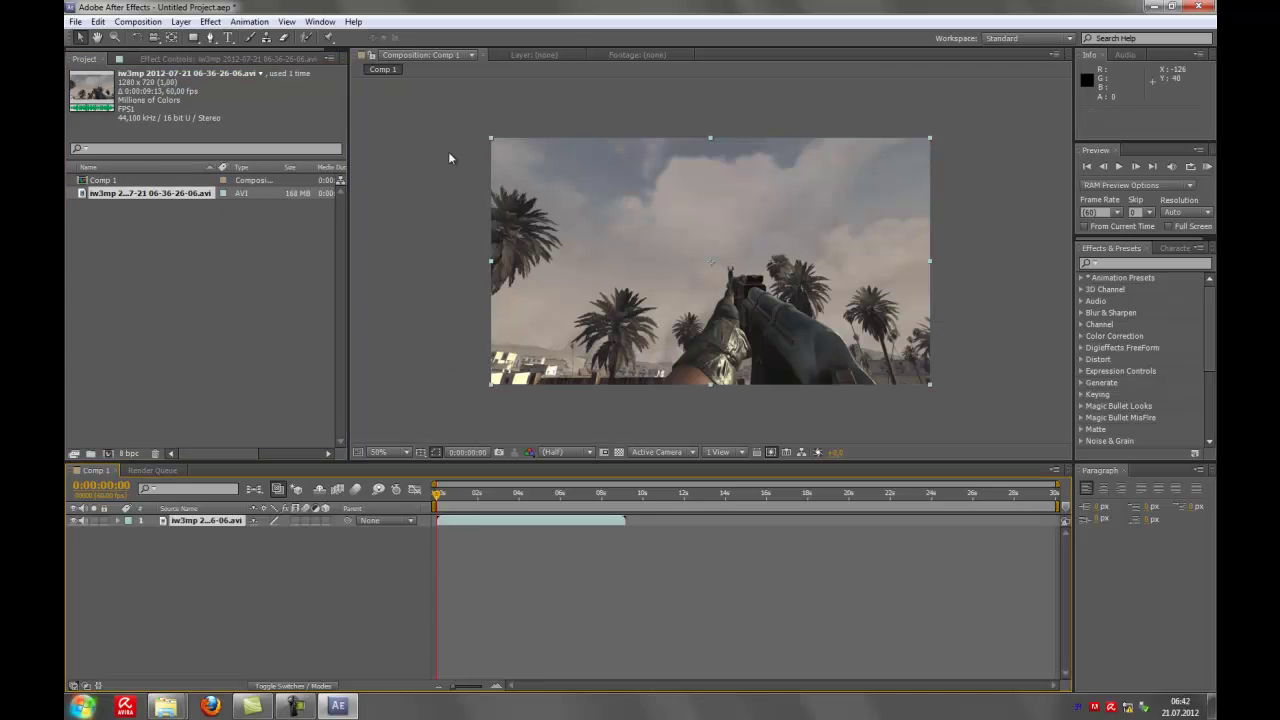
Step: Scale the gameplay layer to about 102% so it fills the frame, then expand its properties
left_click_drag(490, 139, 484, 134)
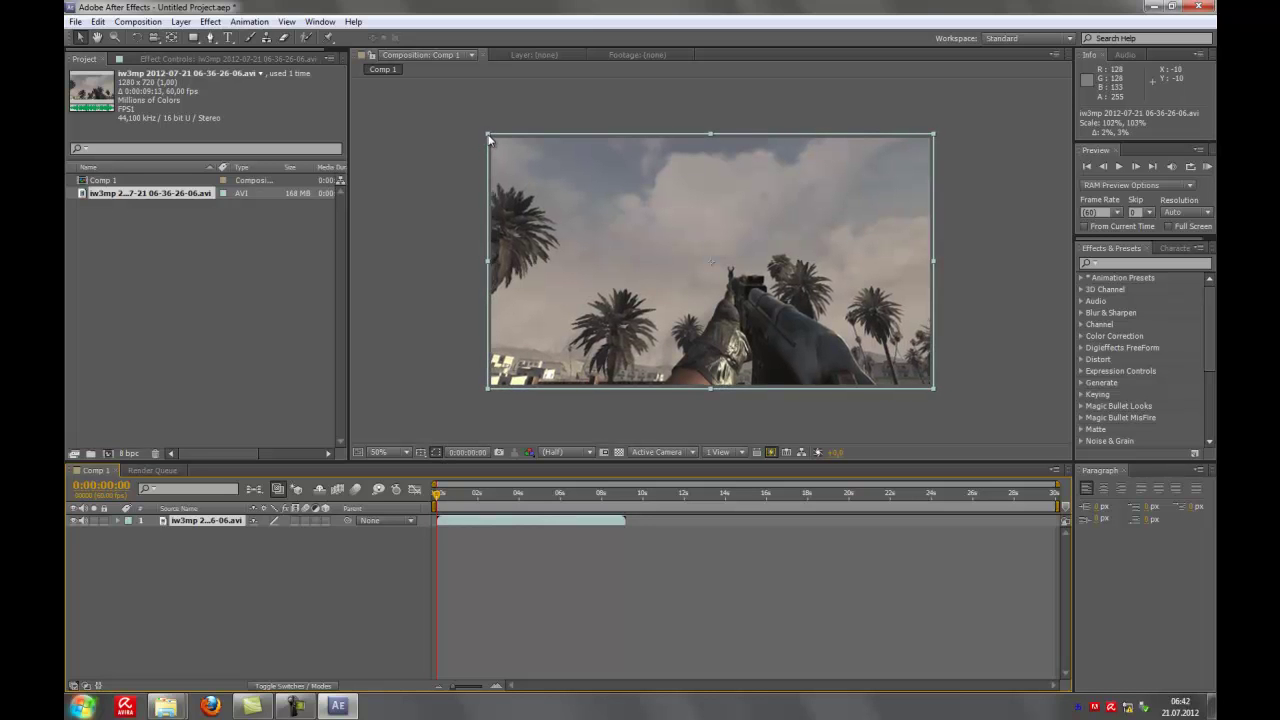
left_click_drag(484, 134, 486, 134)
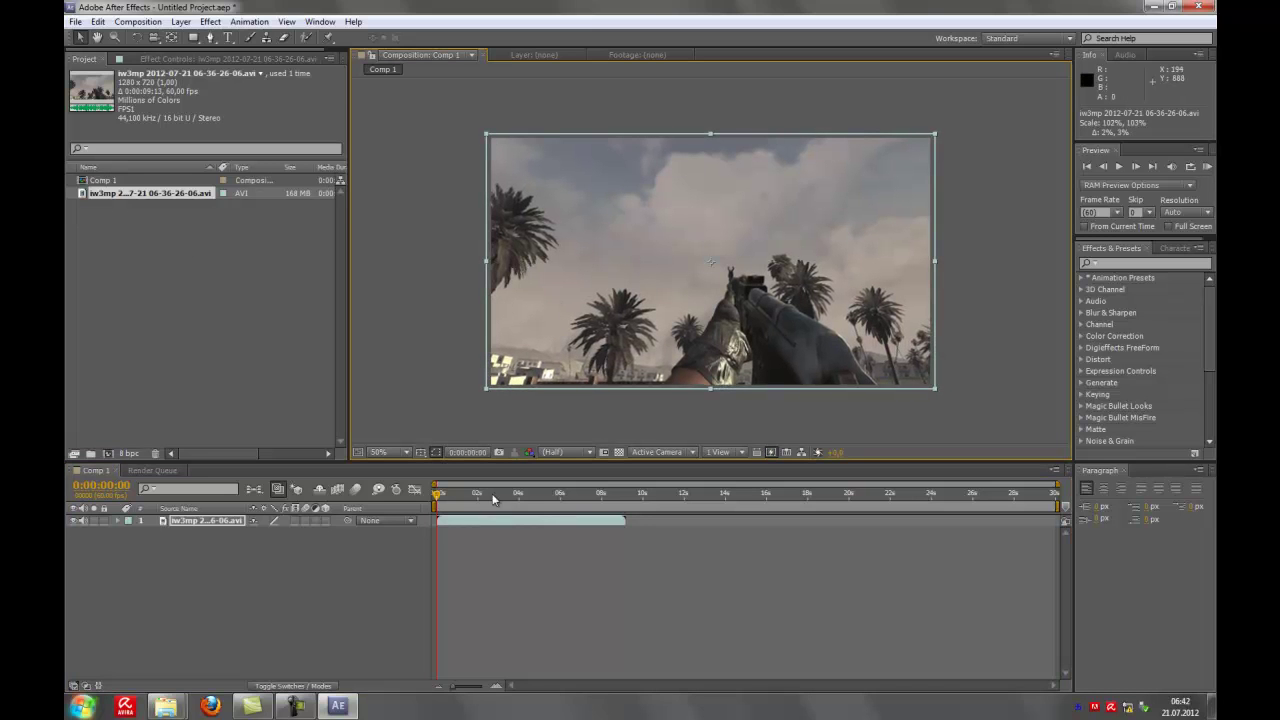
left_click_drag(436, 498, 430, 500)
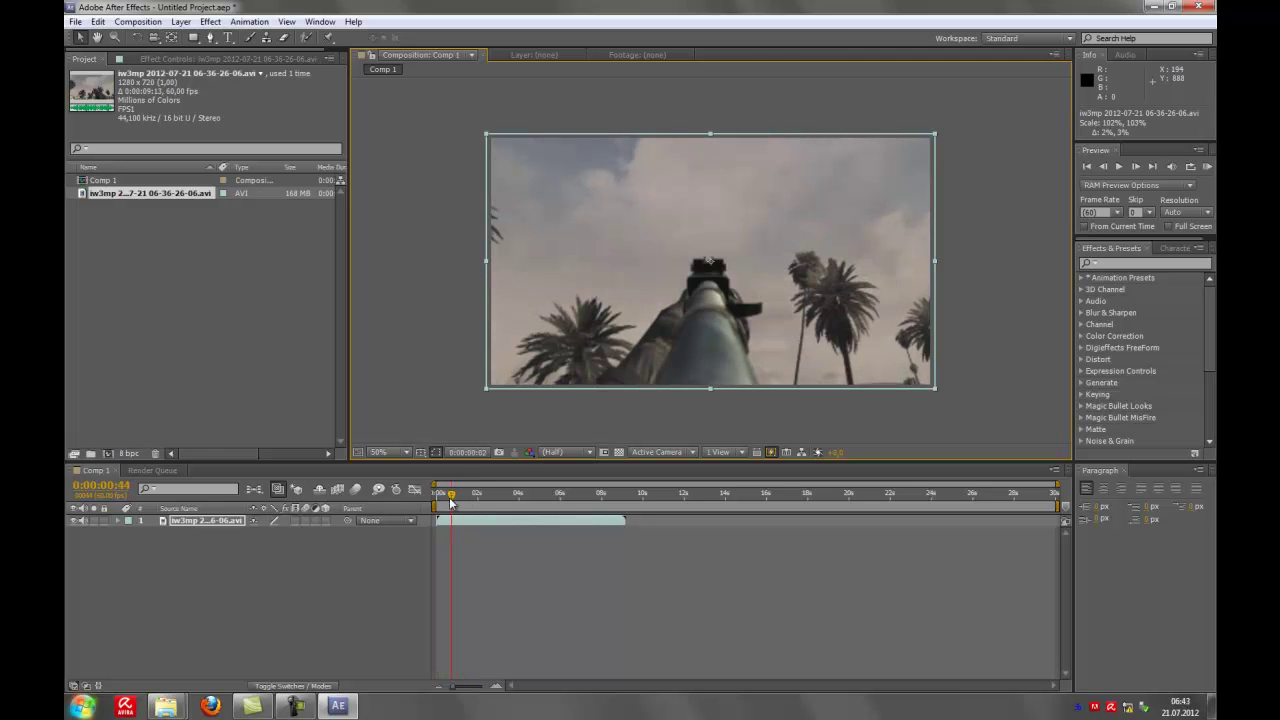
left_click(426, 500)
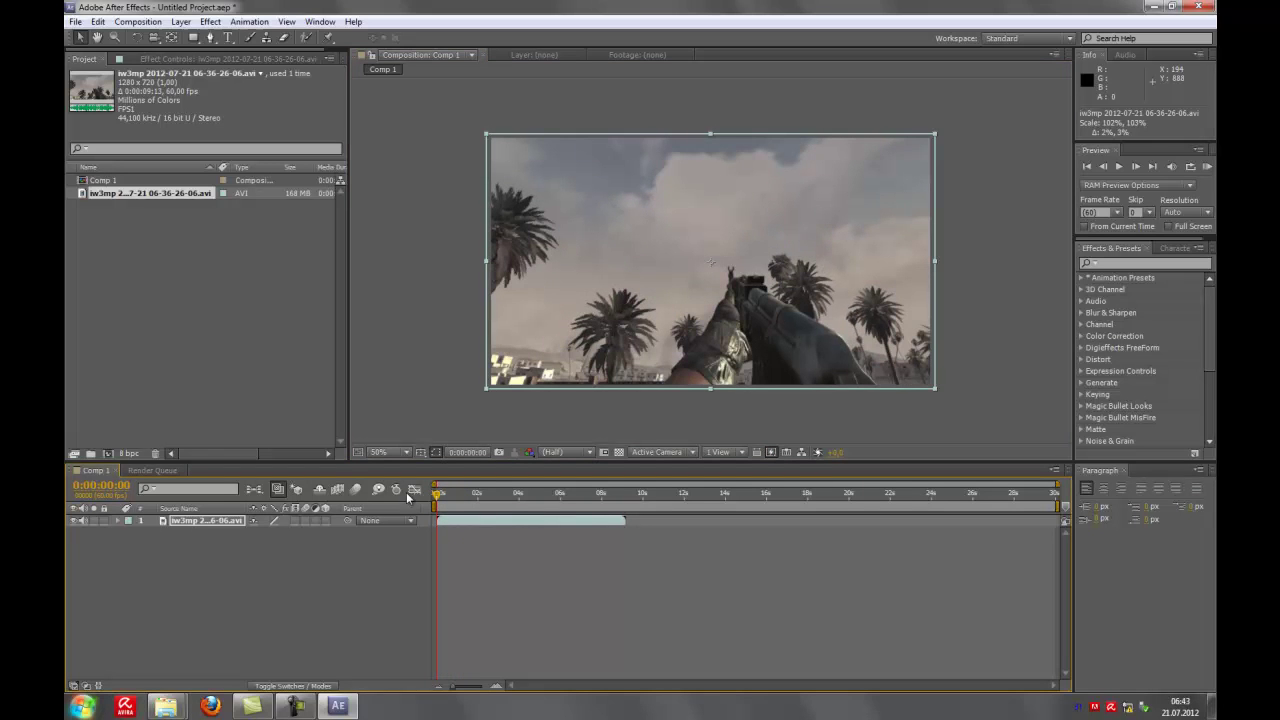
left_click(118, 521)
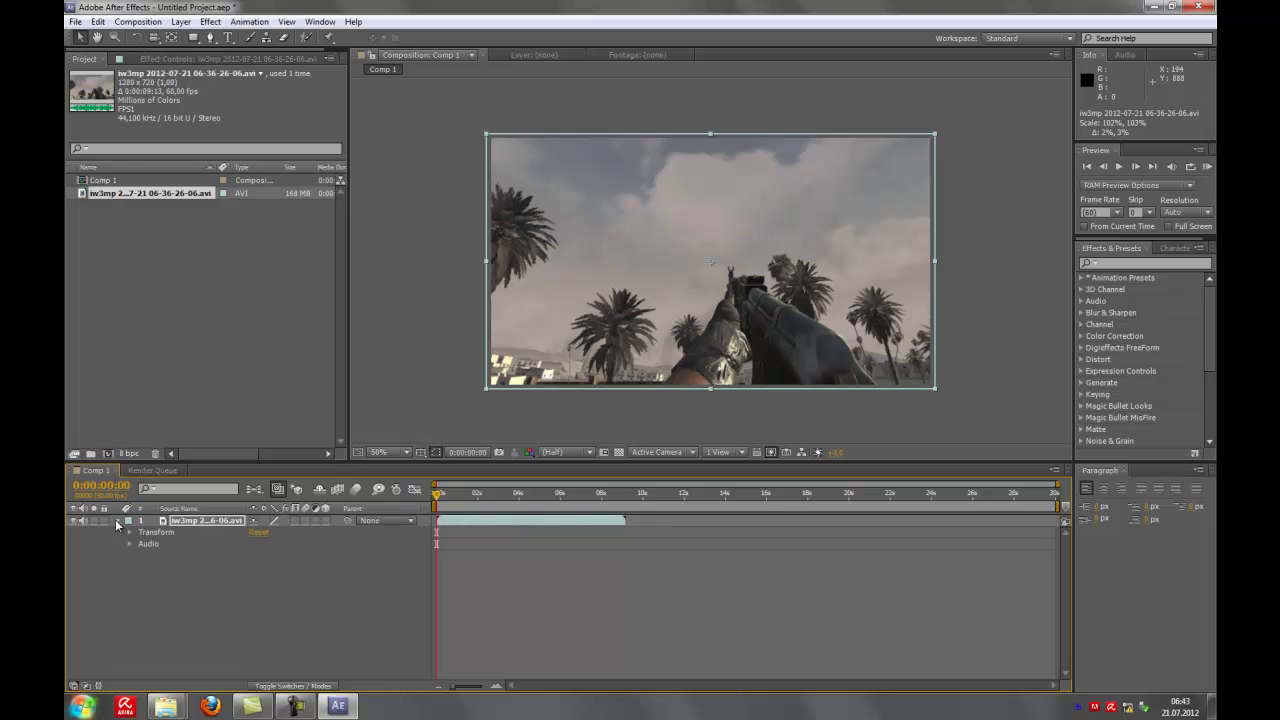
Step: Apply RE:Vision Twixtor Pro to the gameplay layer from the right-click Effect menu
left_click(119, 521)
right_click(605, 287)
mouse_move(651, 376)
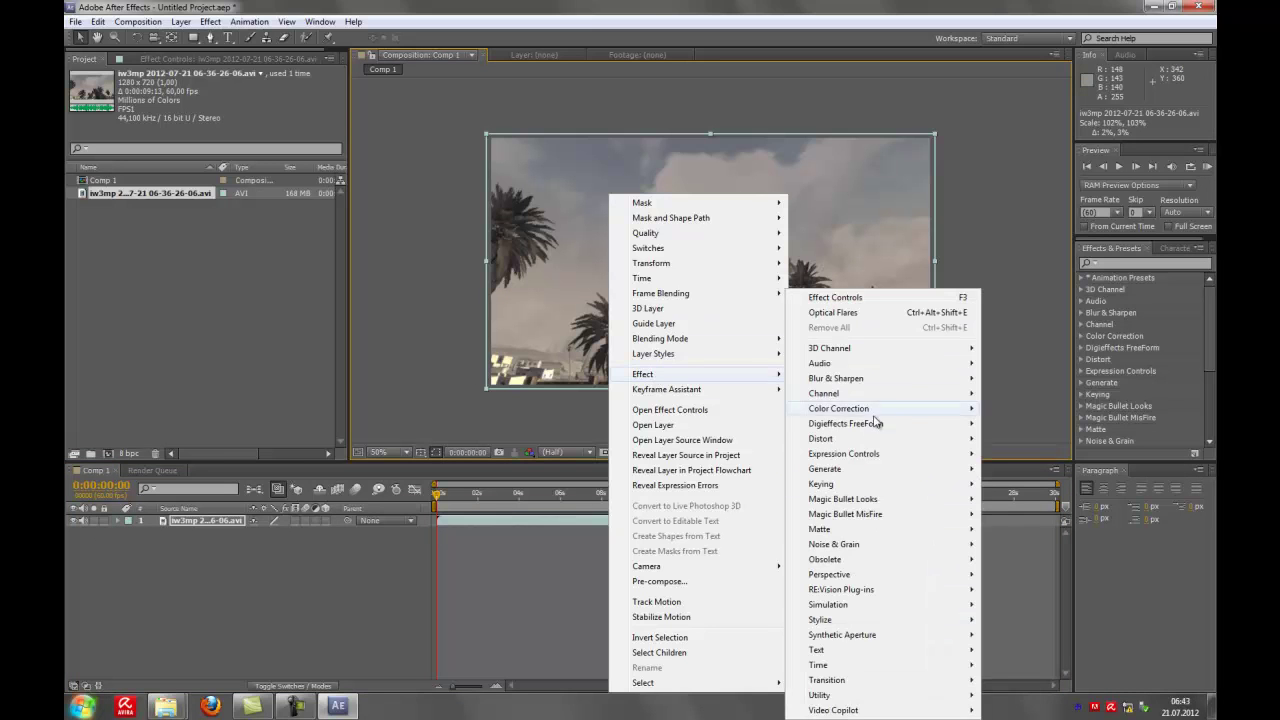
mouse_move(858, 590)
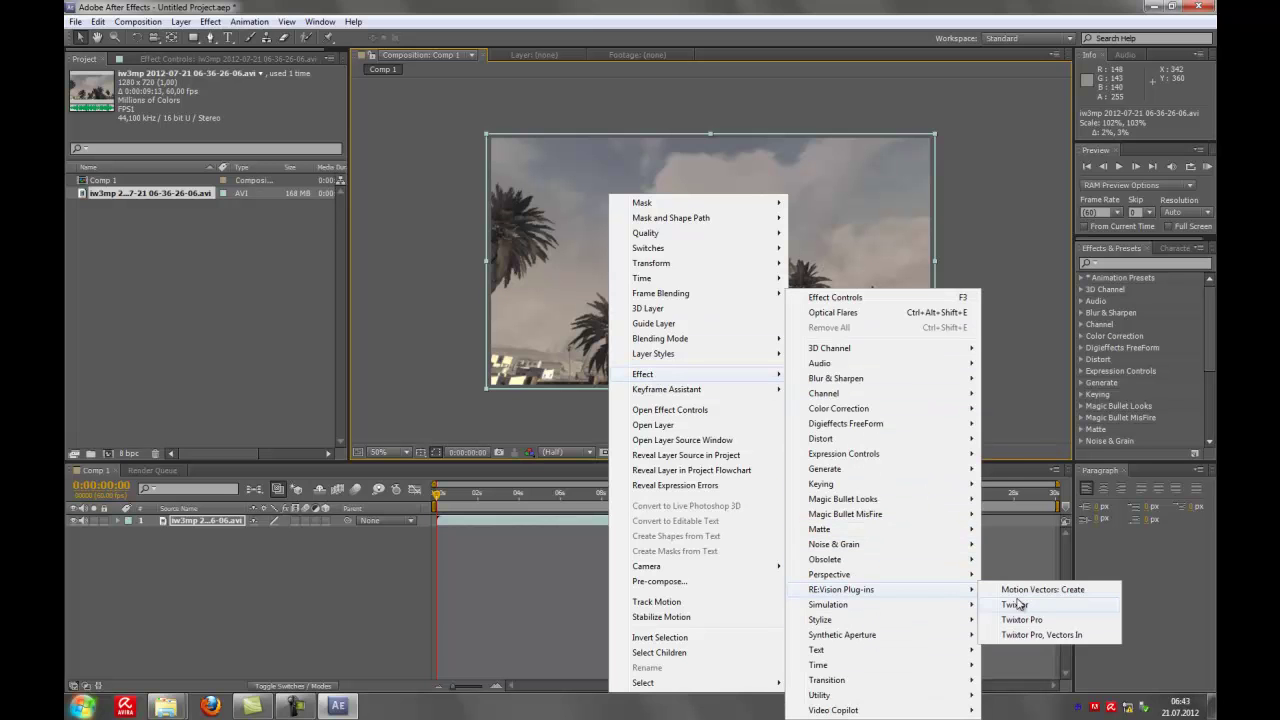
left_click(1020, 614)
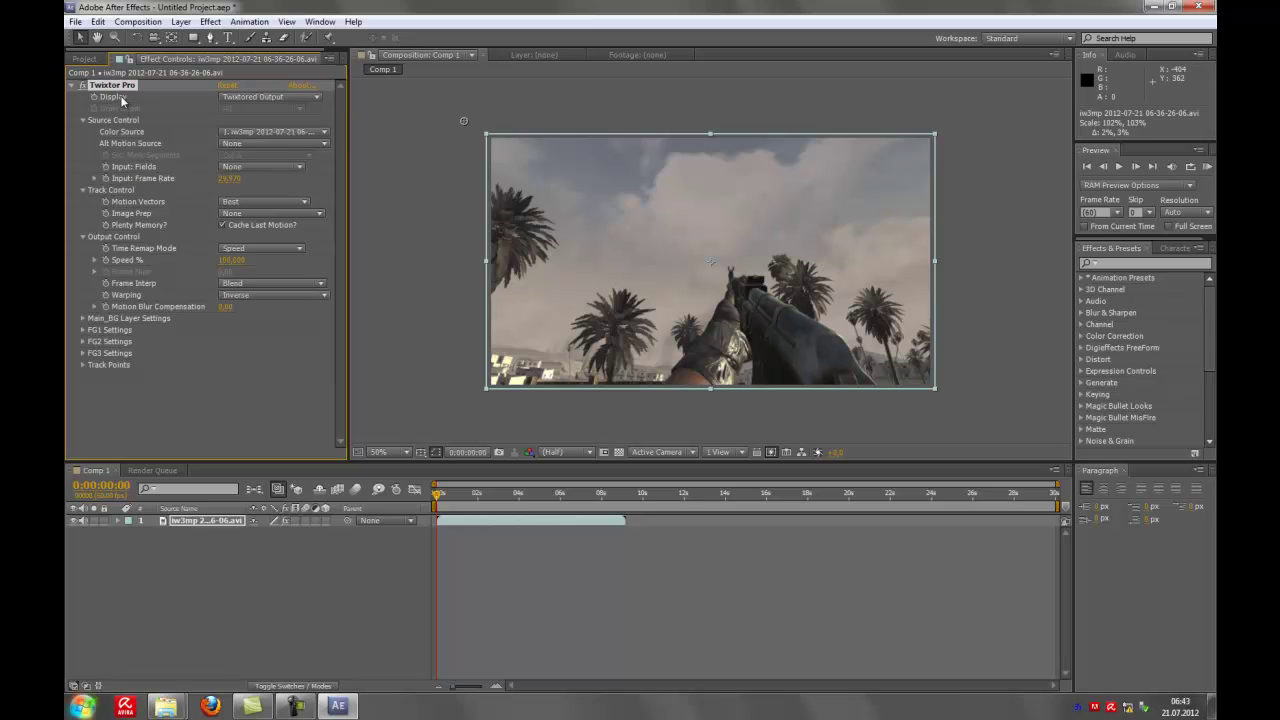
left_click(84, 87)
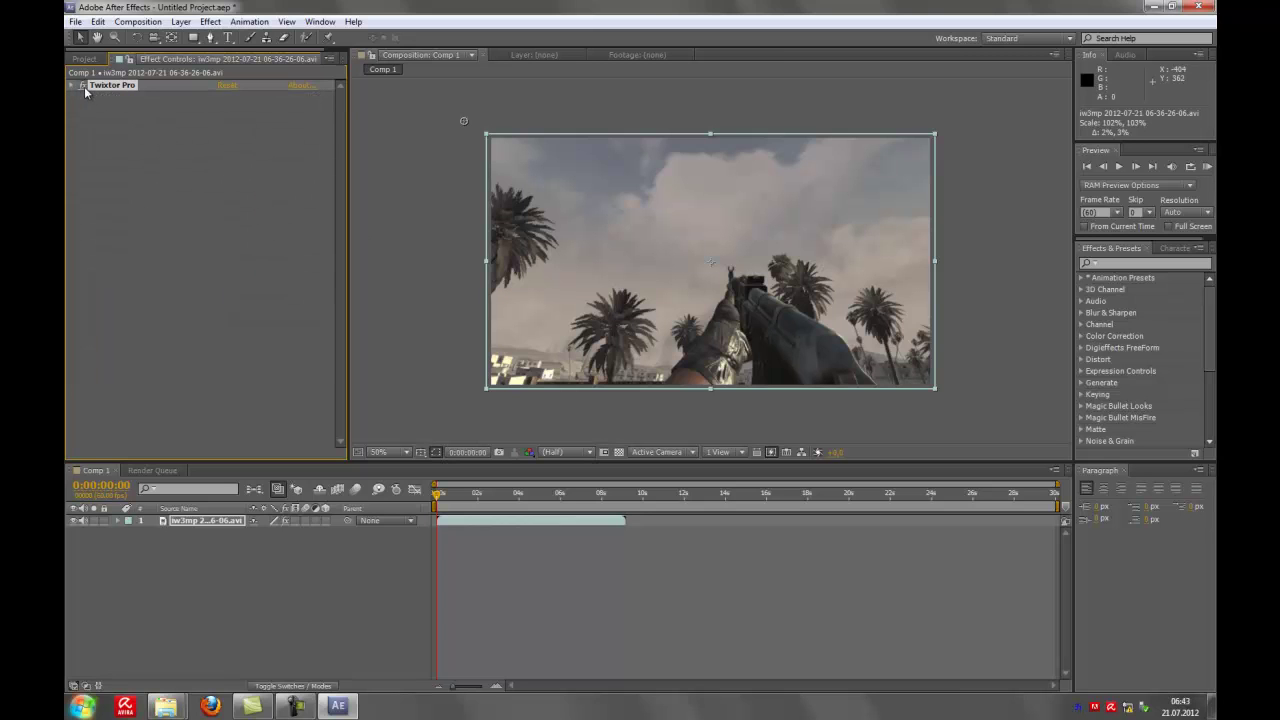
left_click(83, 86)
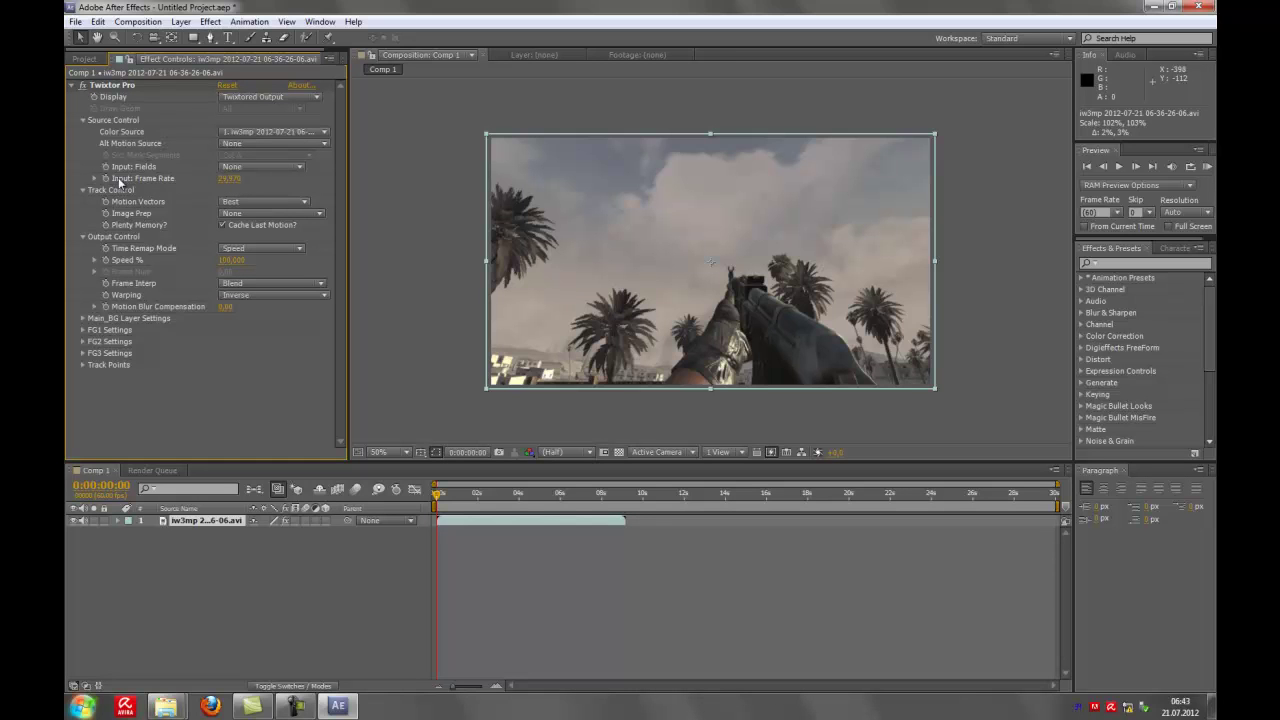
Step: Set Twixtor's input frame rate to 60, Motion Weighted Blend interpolation, and Inverse w/ Smart Blend warping
left_click(229, 178)
key("Return")
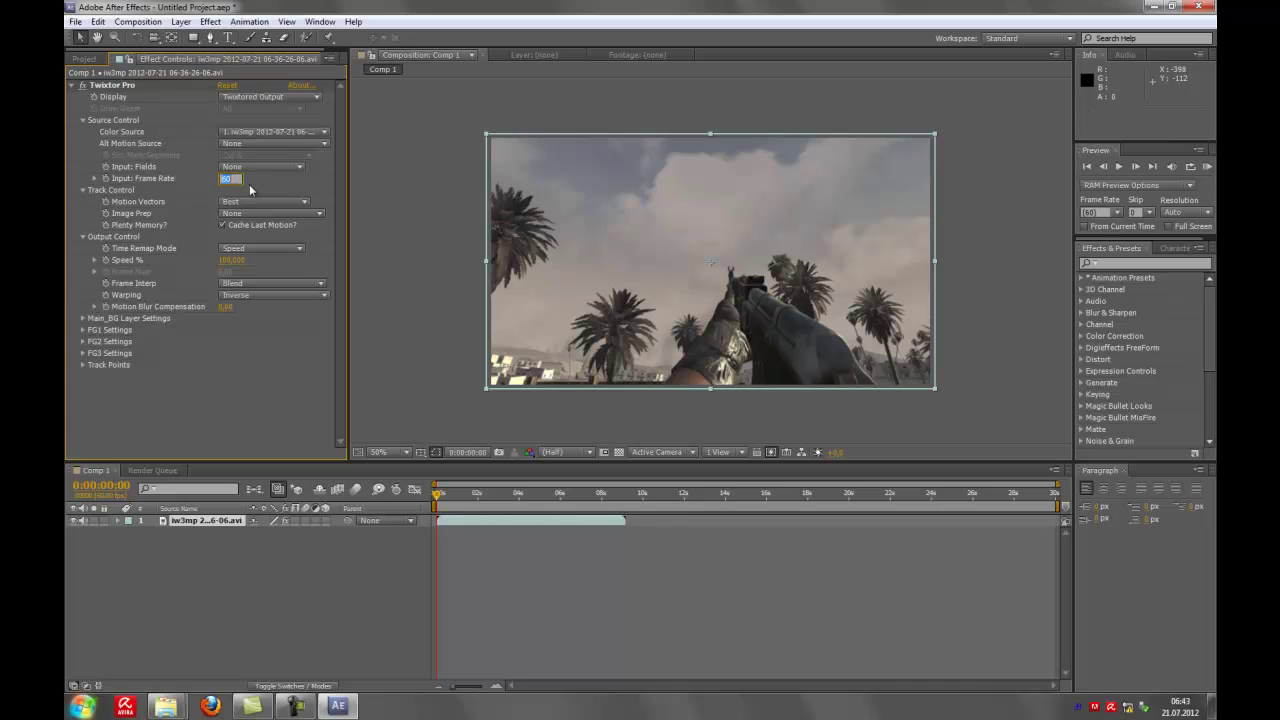
left_click(250, 283)
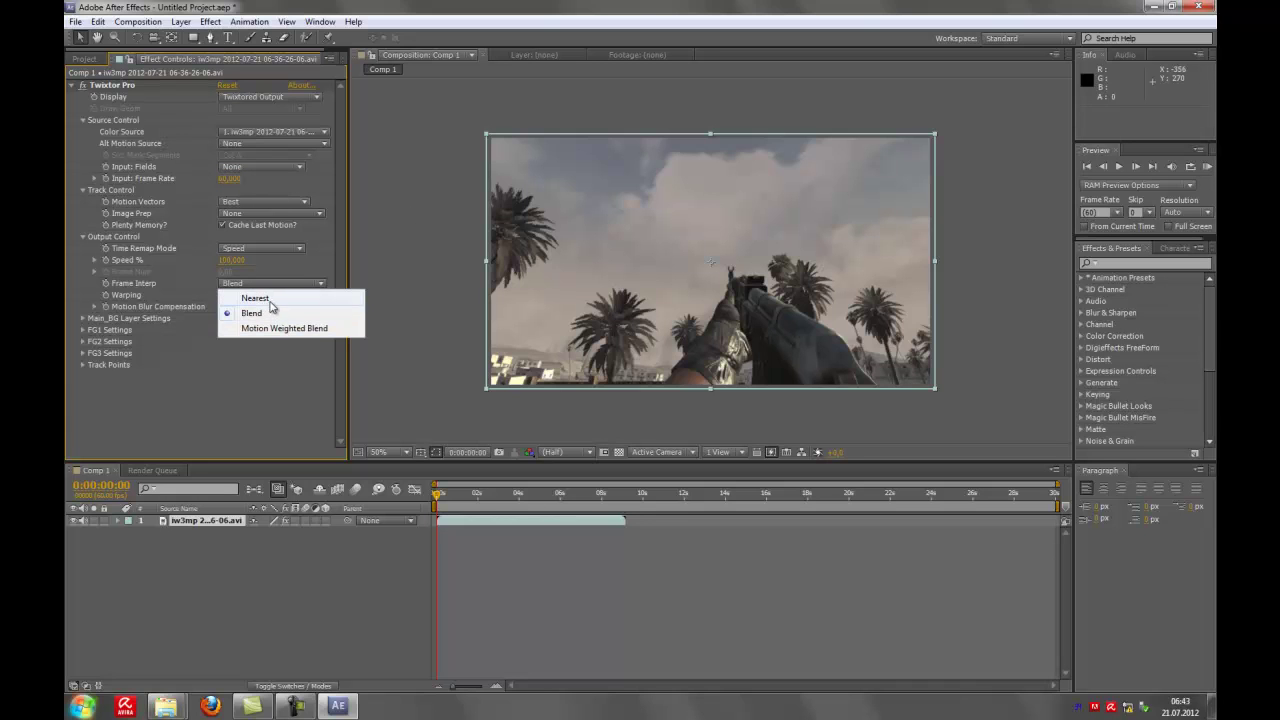
left_click(274, 328)
left_click(267, 296)
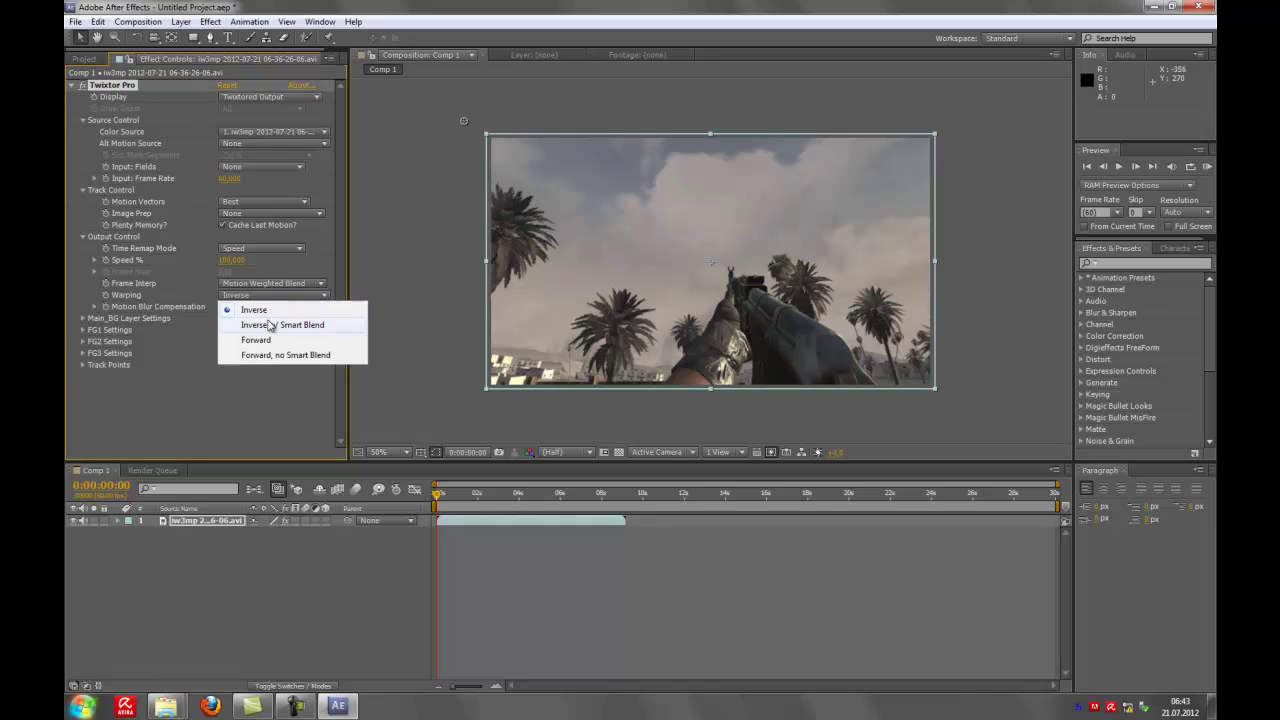
left_click(270, 324)
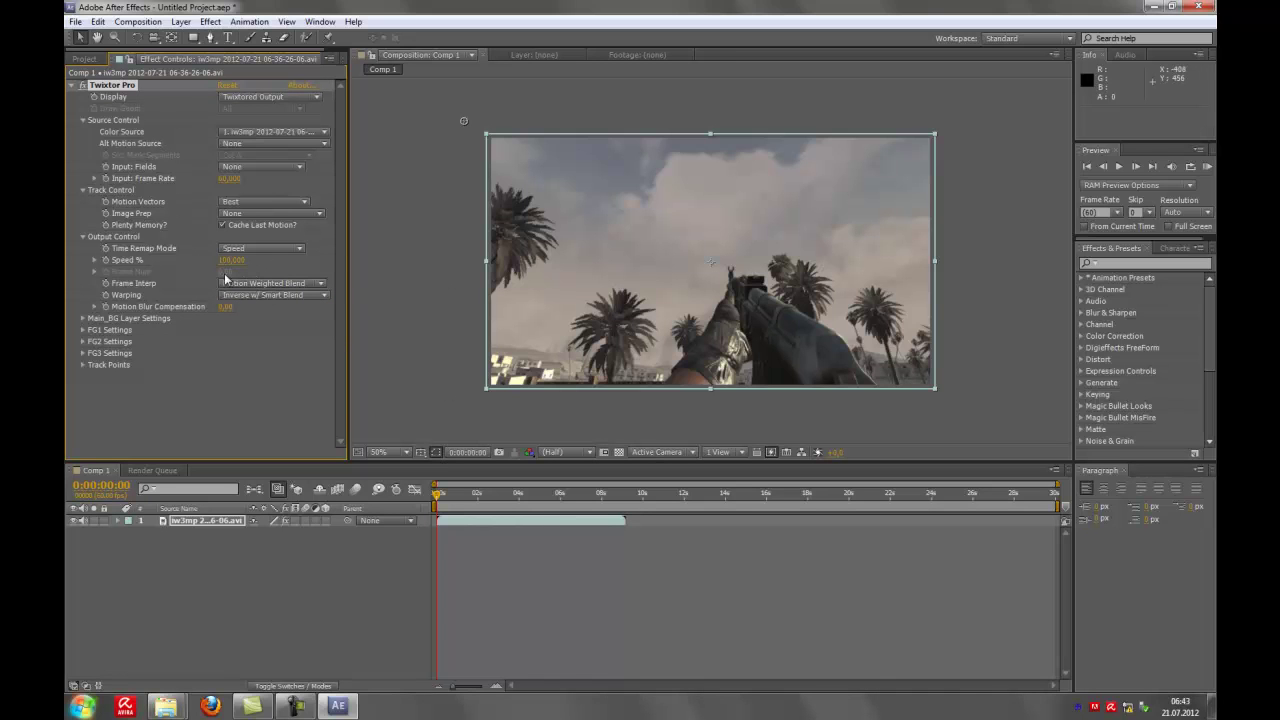
Step: Set Twixtor's Main_BG Sensitivity to 60
left_click(83, 319)
left_click(228, 329)
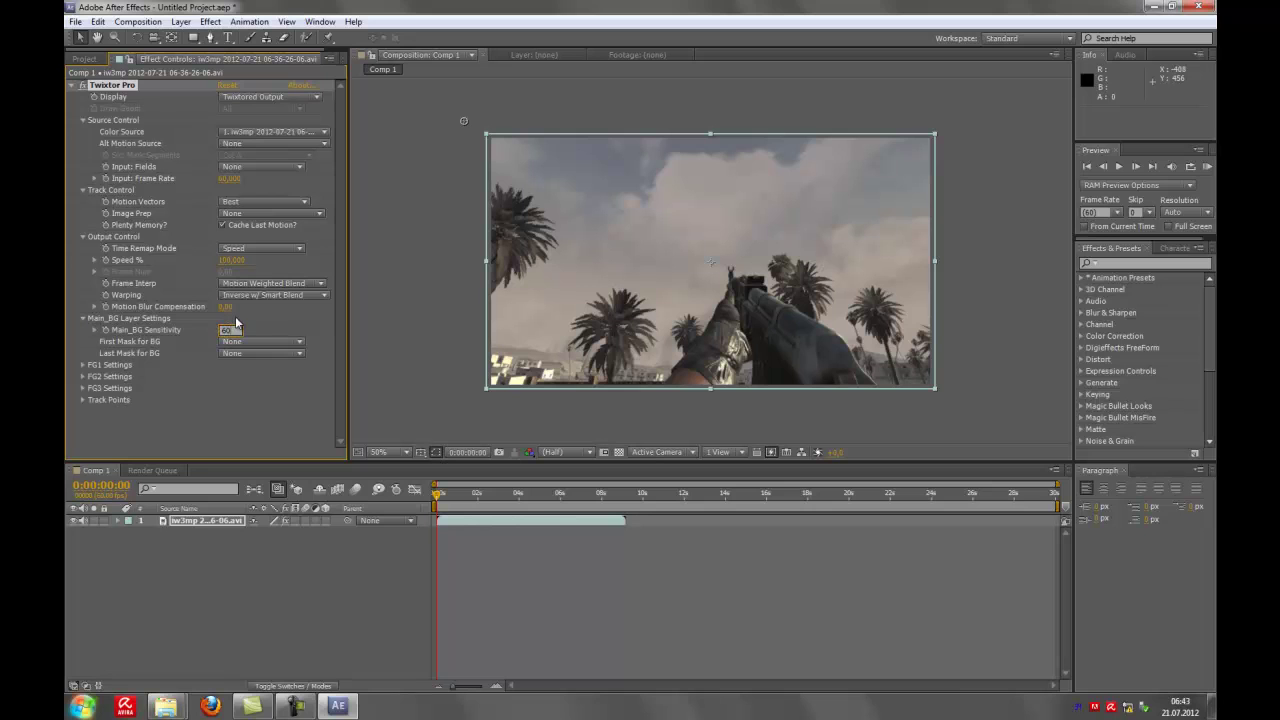
left_click(79, 317)
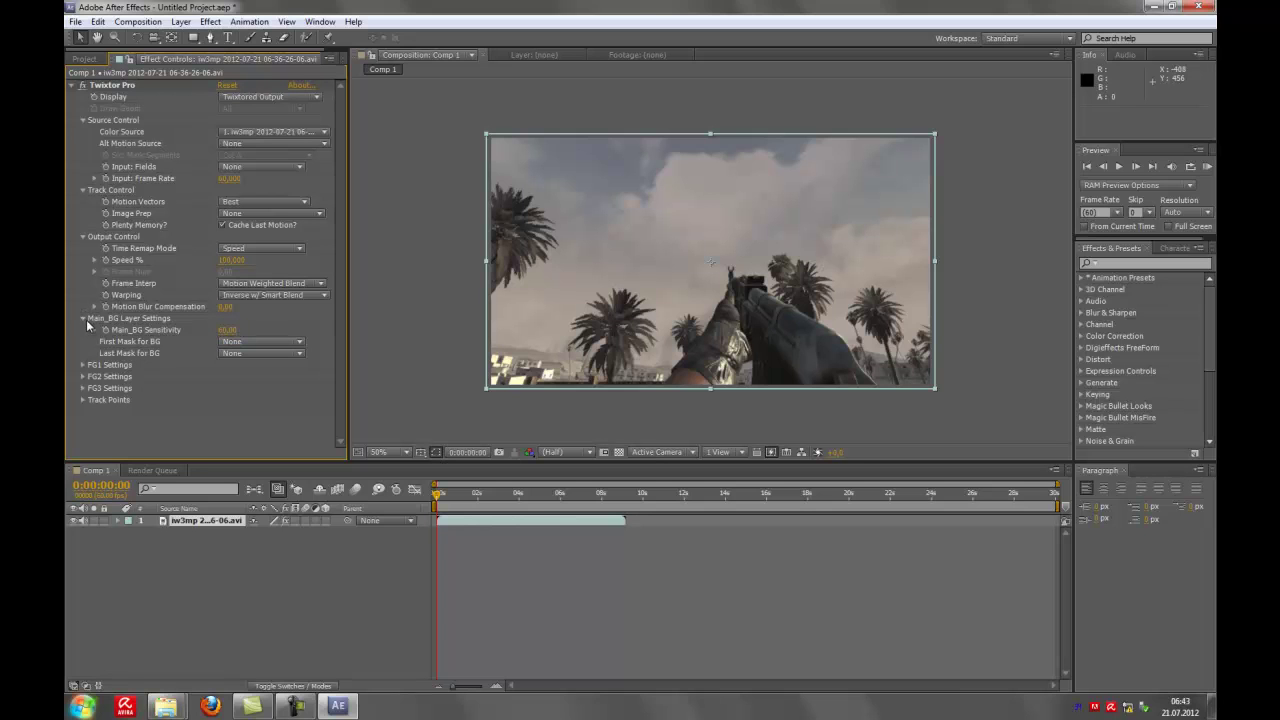
left_click(83, 319)
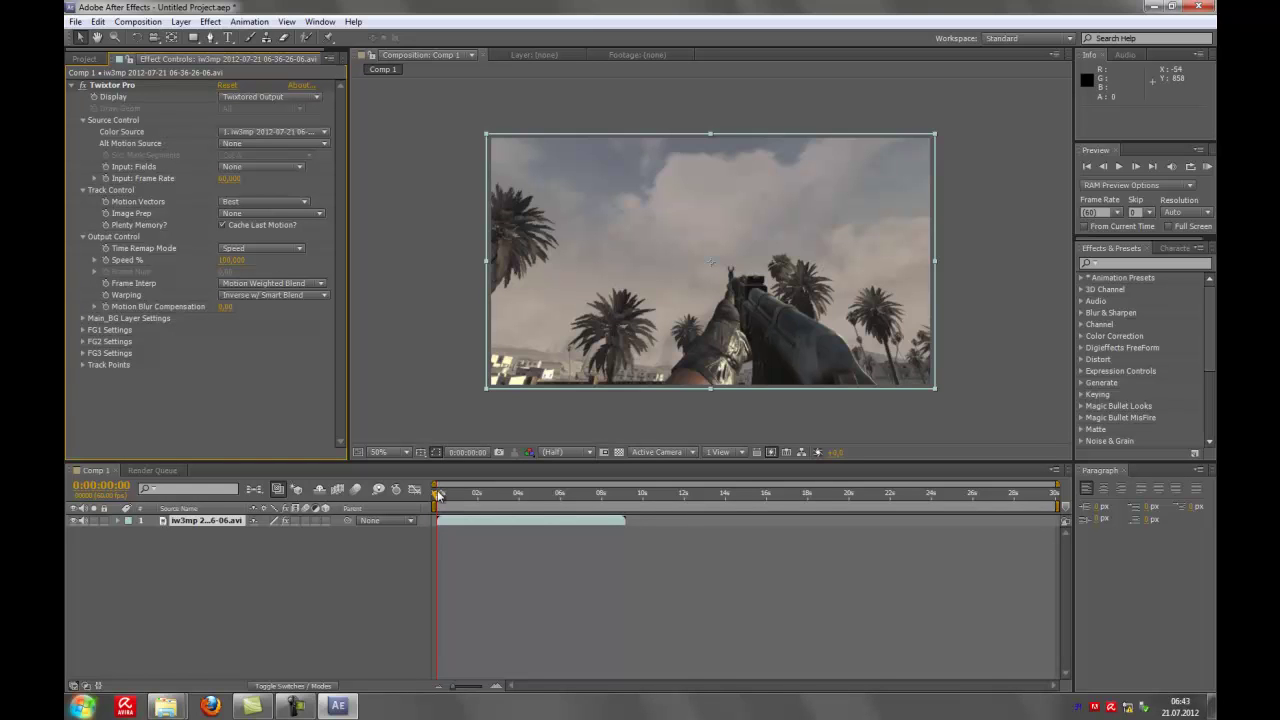
left_click(366, 472)
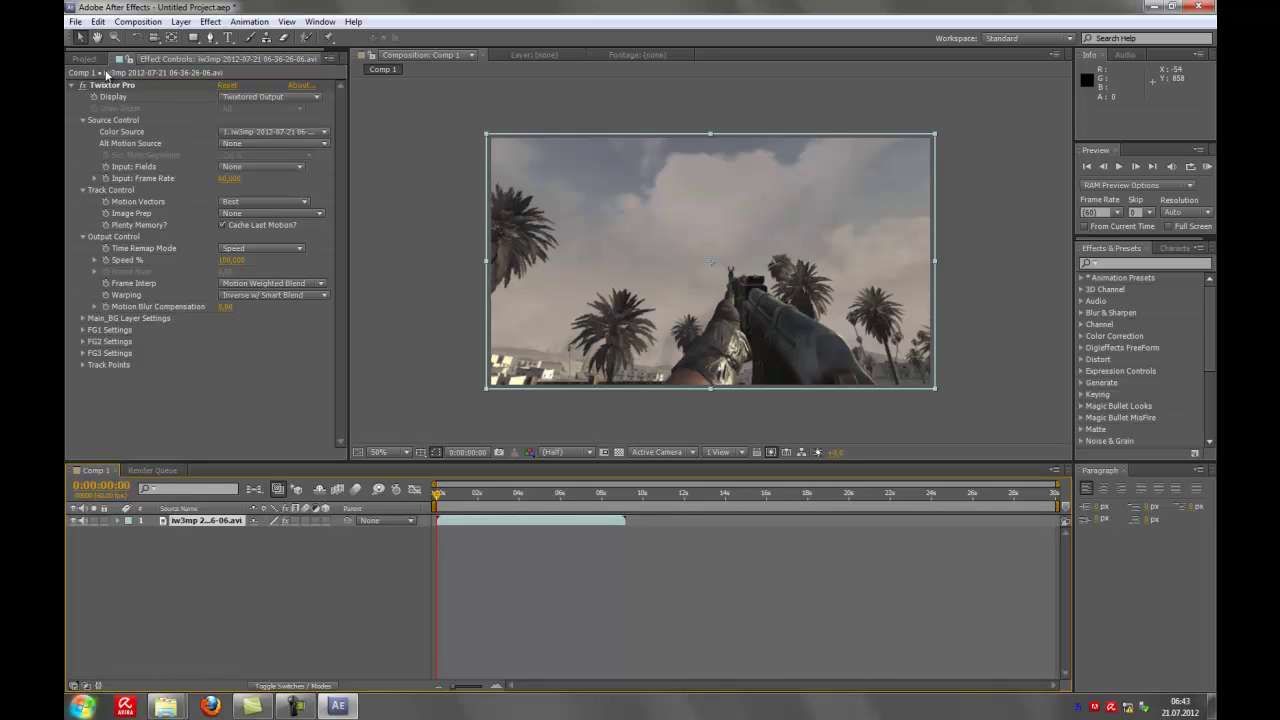
Step: Keyframe Twixtor Pro's Output Control Speed % at 100 on the first frame, then scrub ahead
left_click(117, 521)
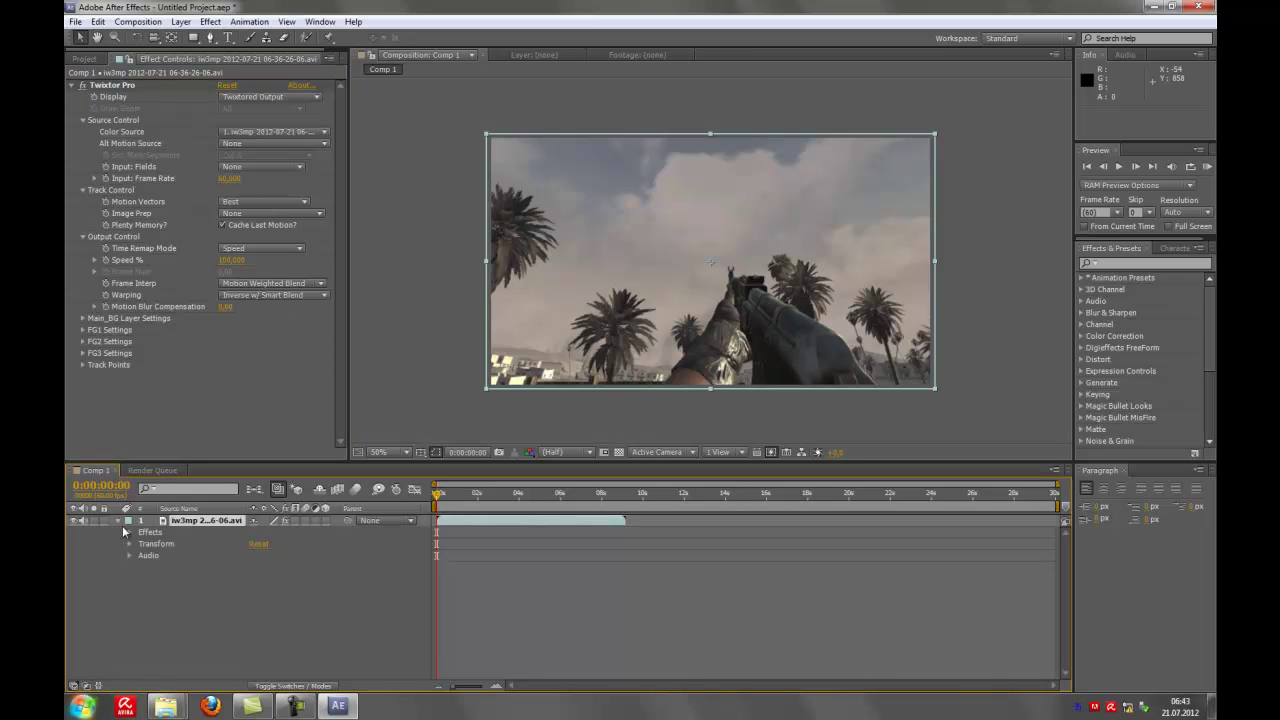
left_click(129, 532)
left_click(142, 544)
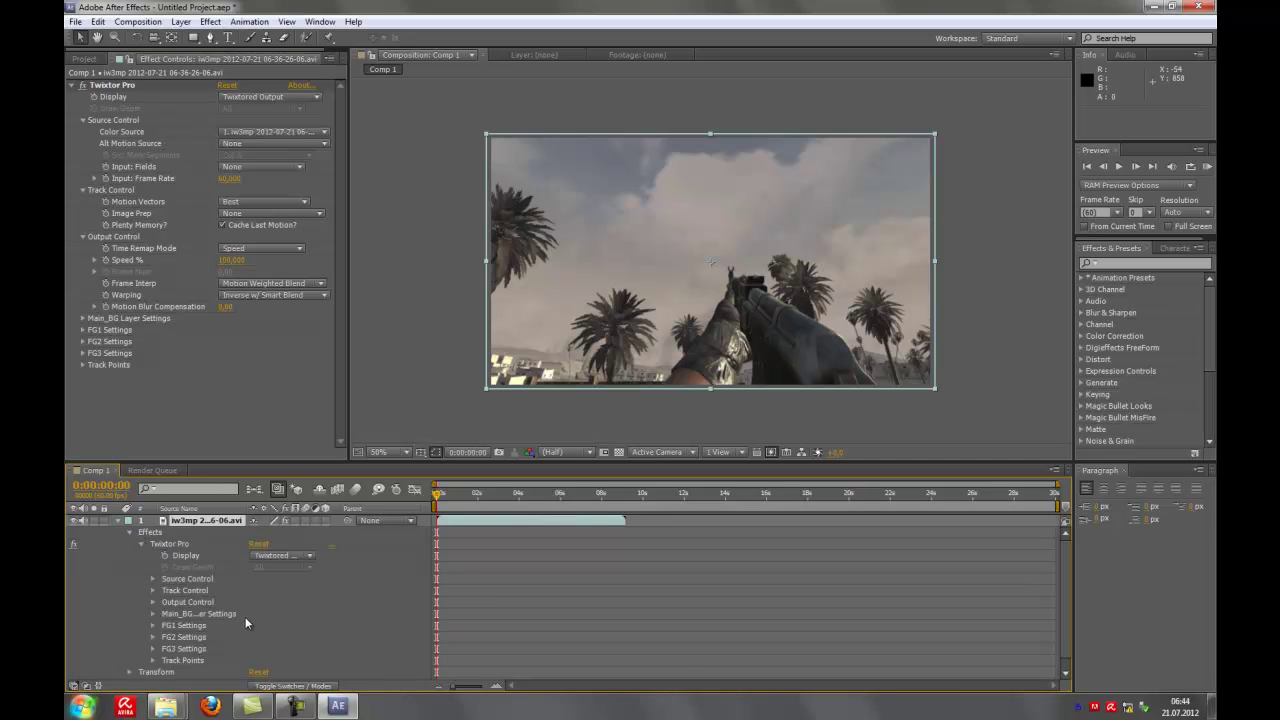
left_click(153, 602)
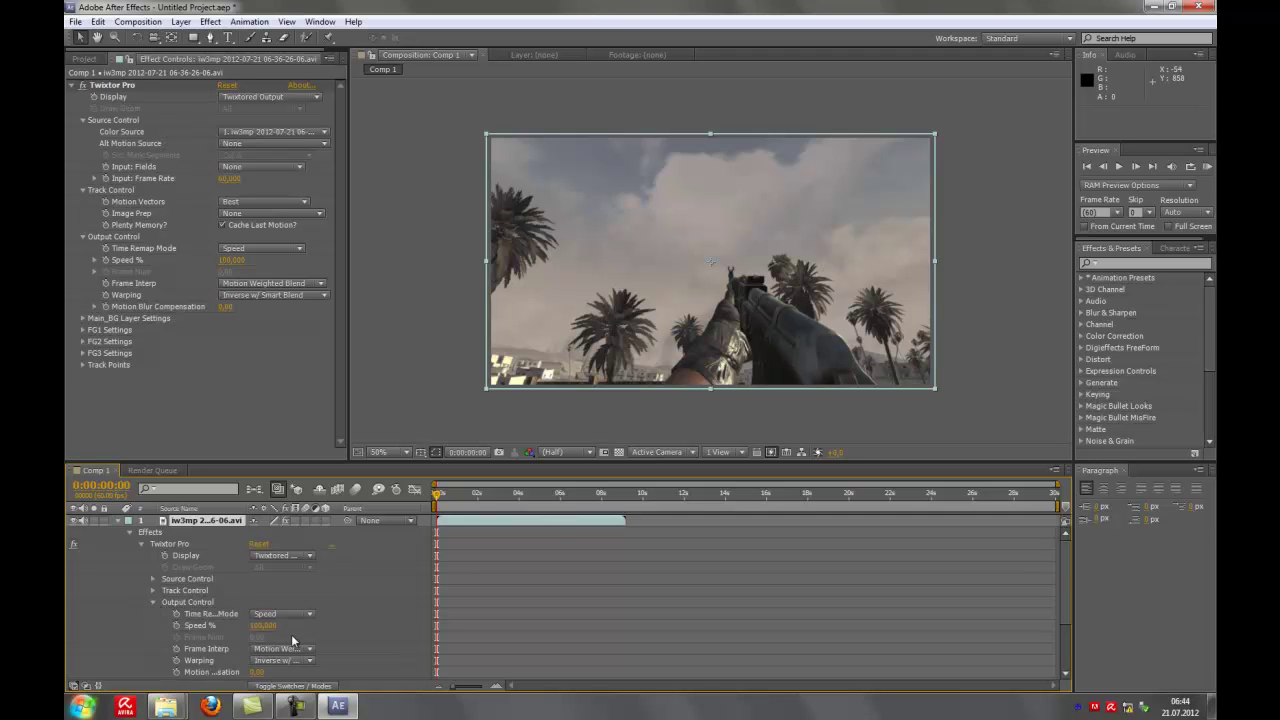
scroll(291, 634, "down", 3)
left_click(175, 556)
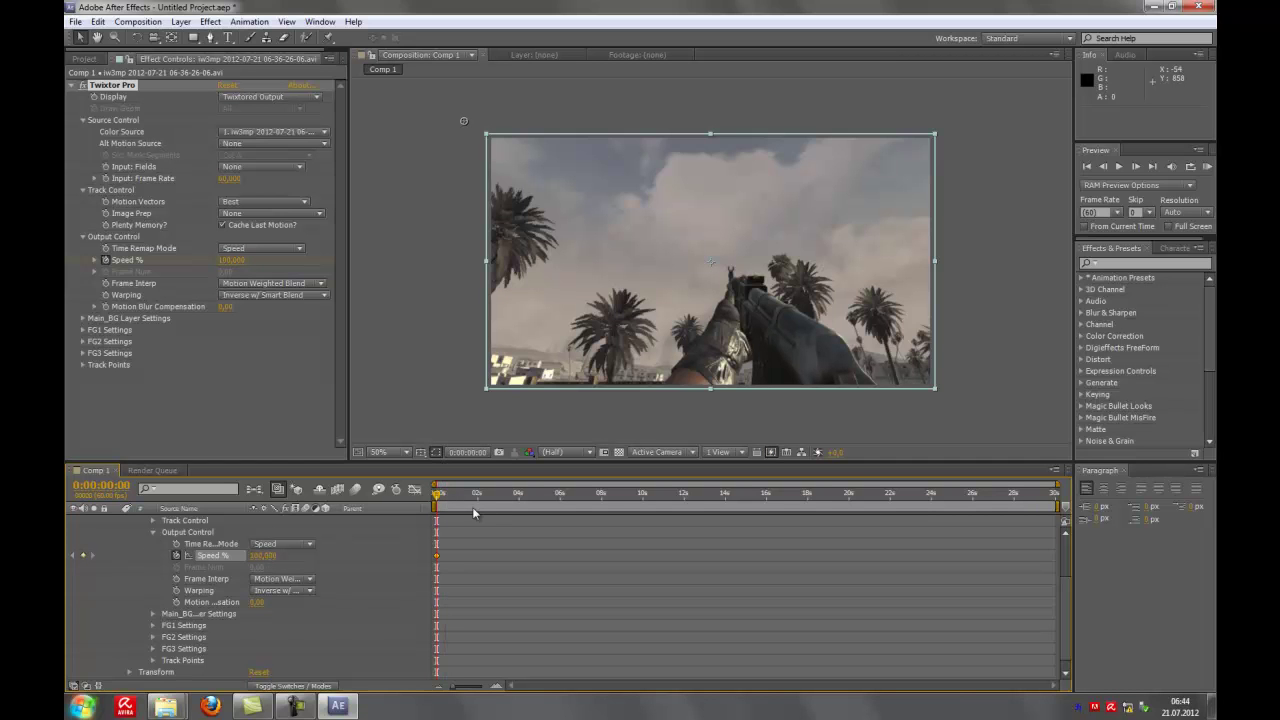
mouse_move(441, 502)
left_mouse_down()
mouse_move(553, 507)
mouse_move(567, 497)
mouse_move(547, 483)
left_mouse_up()
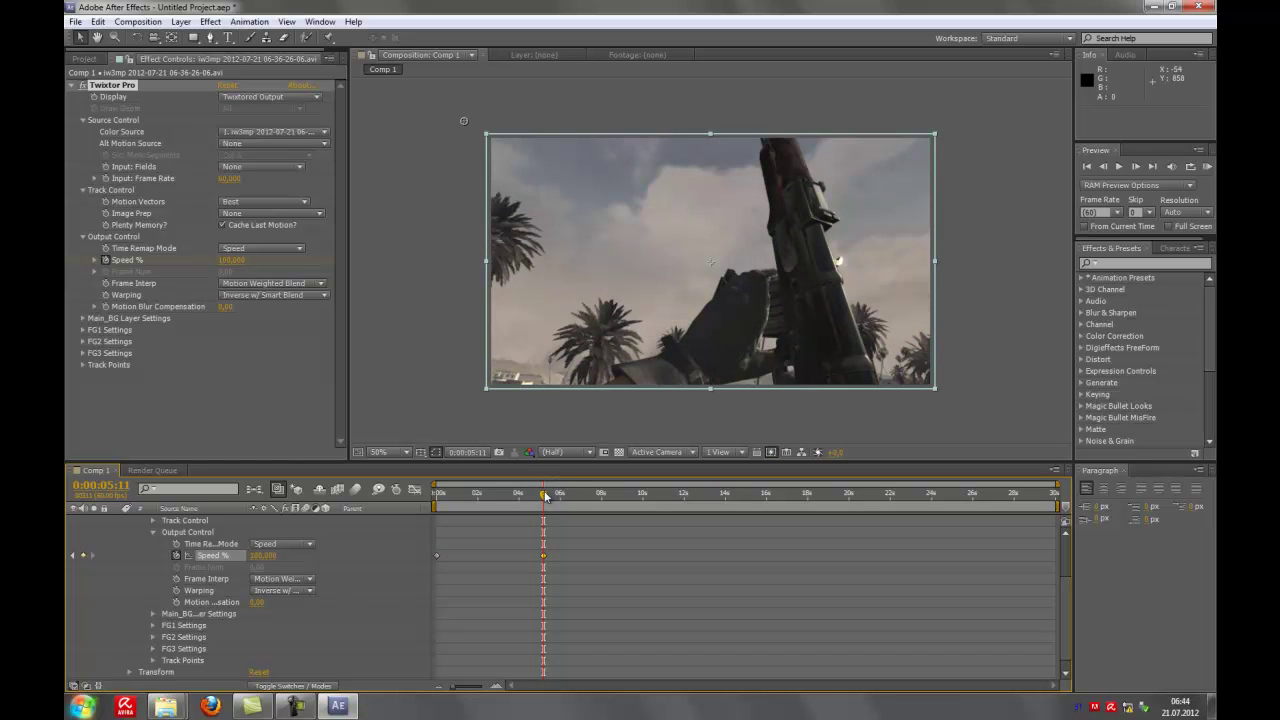
Step: Keyframe Speed % to 4 at 0:00:05:19 and back to 100 at 0:00:06:33
left_click_drag(545, 496, 548, 495)
left_click(264, 555)
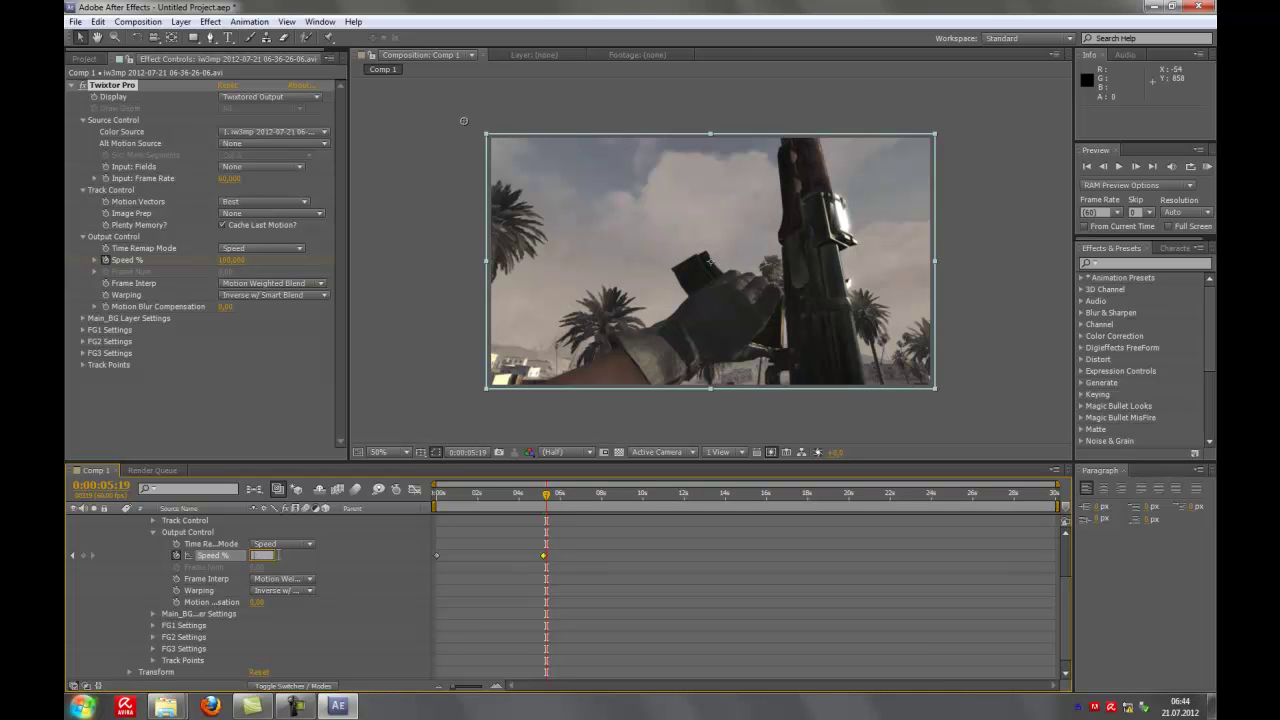
type("4")
key("Return")
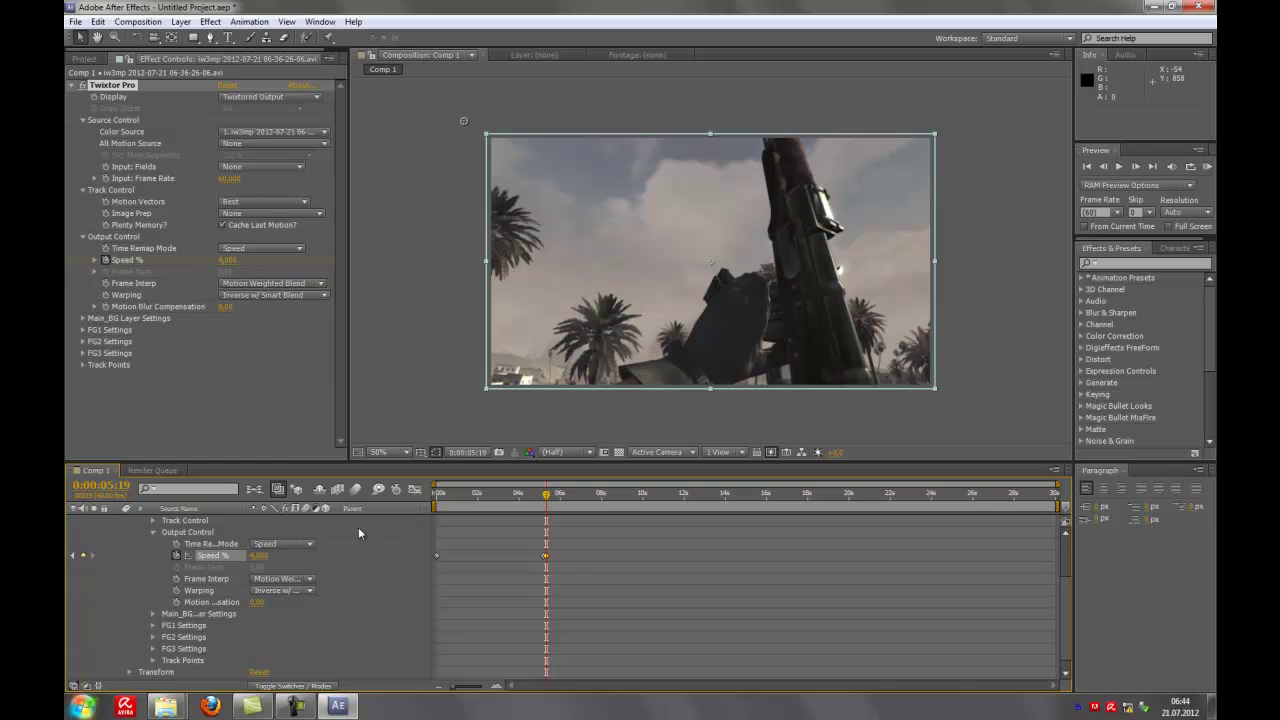
left_click_drag(528, 503, 549, 502)
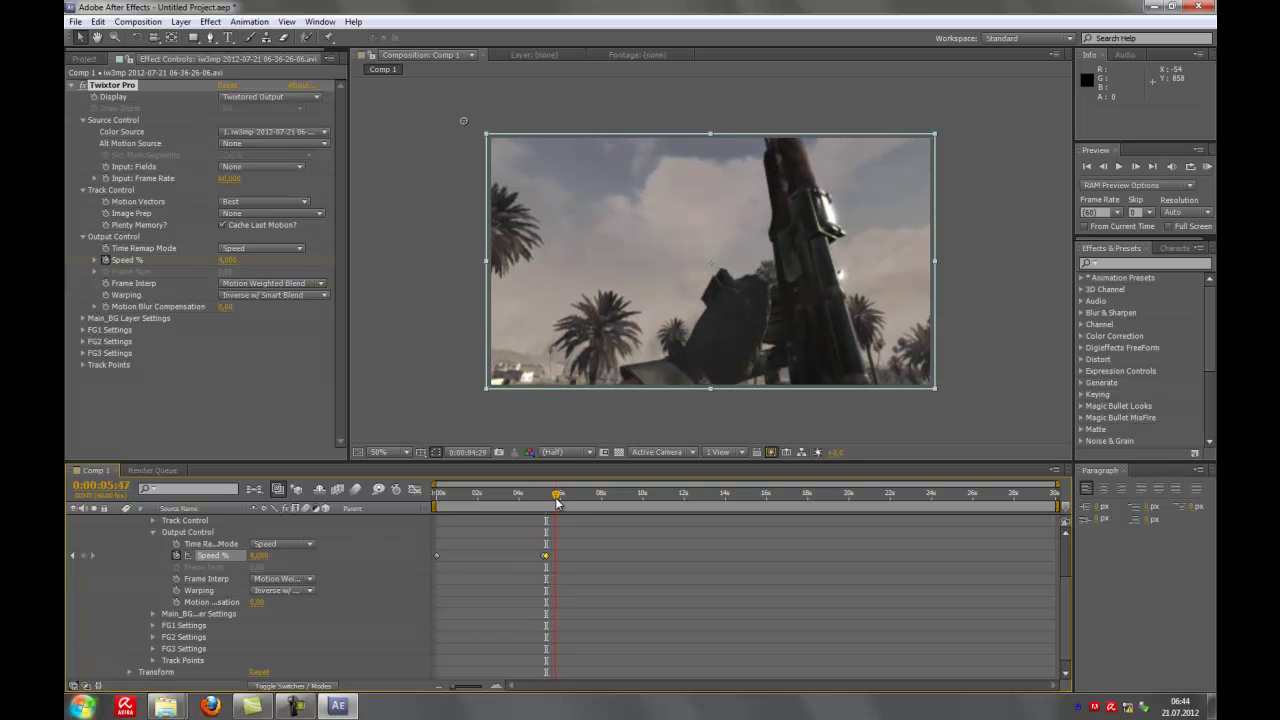
left_click_drag(549, 502, 569, 504)
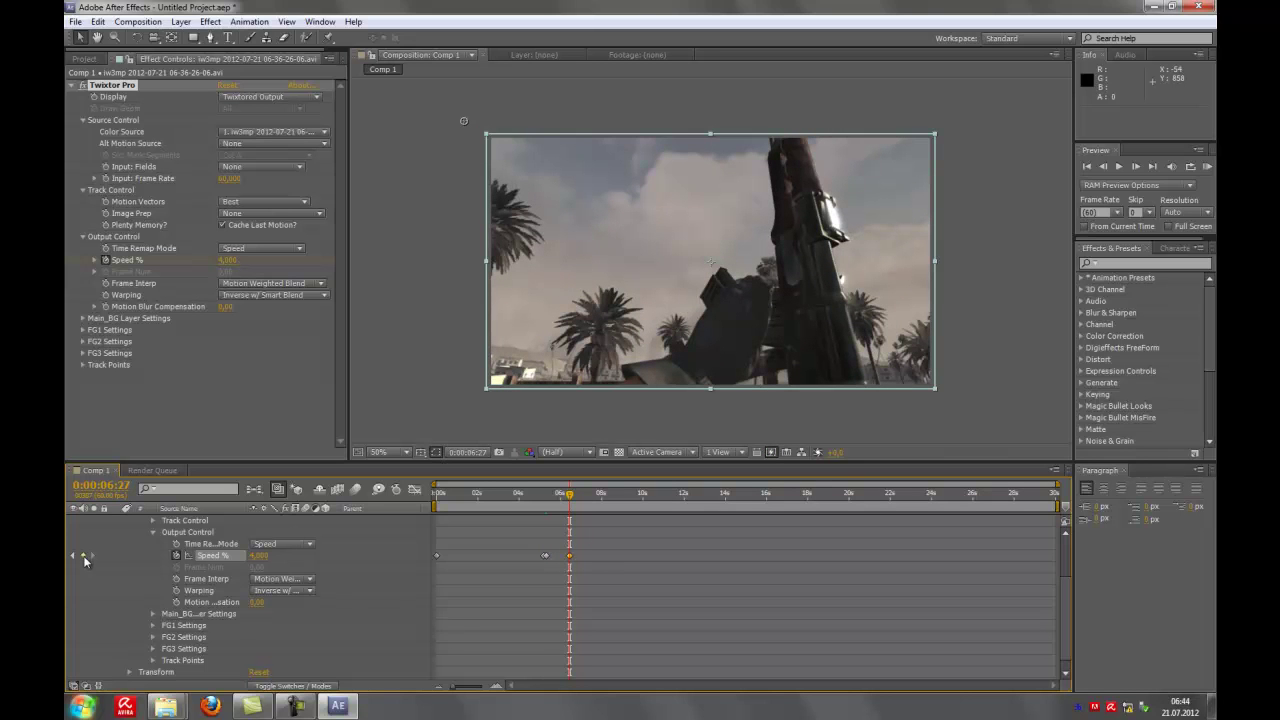
left_click_drag(573, 497, 574, 497)
left_click(257, 556)
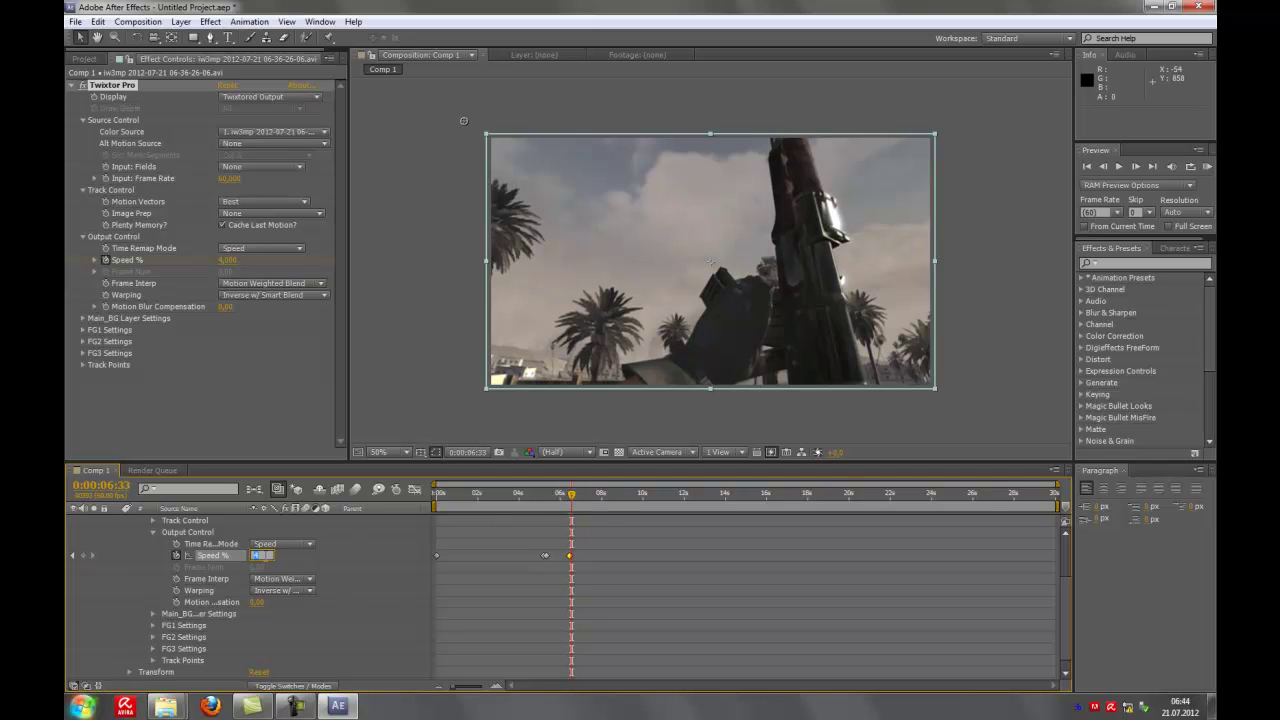
type("100")
key("Return")
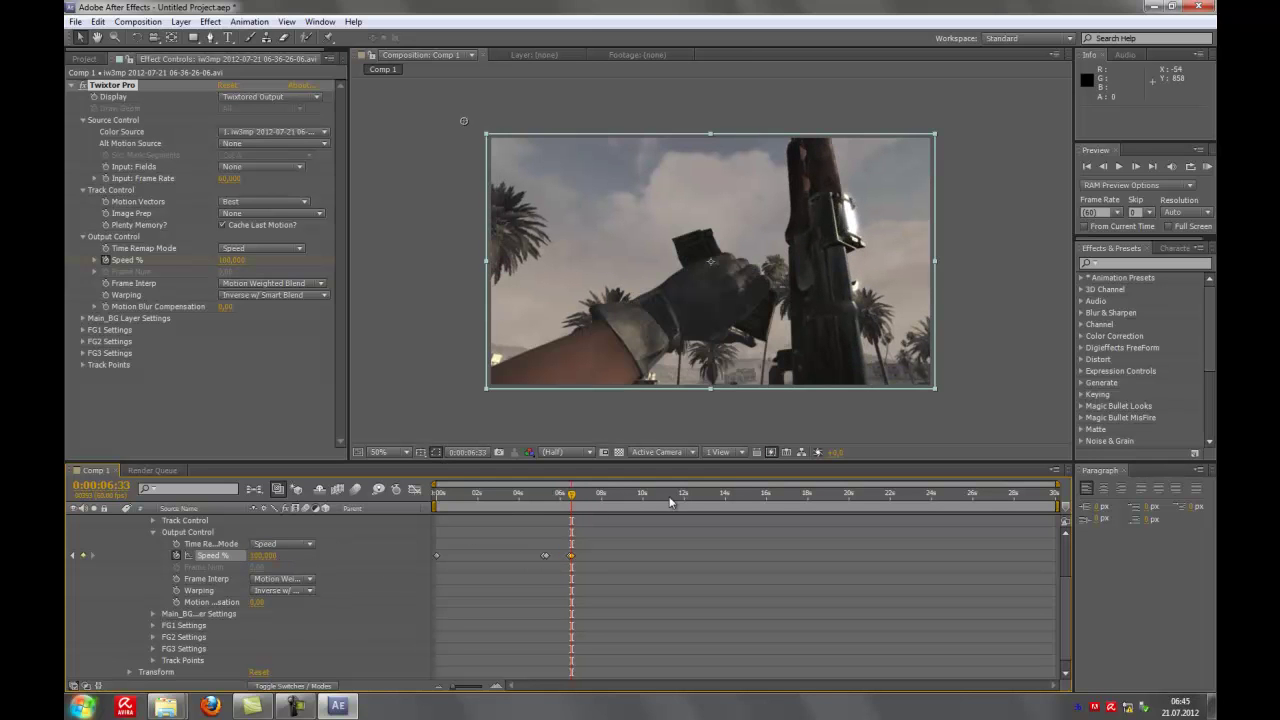
left_click_drag(552, 506, 588, 512)
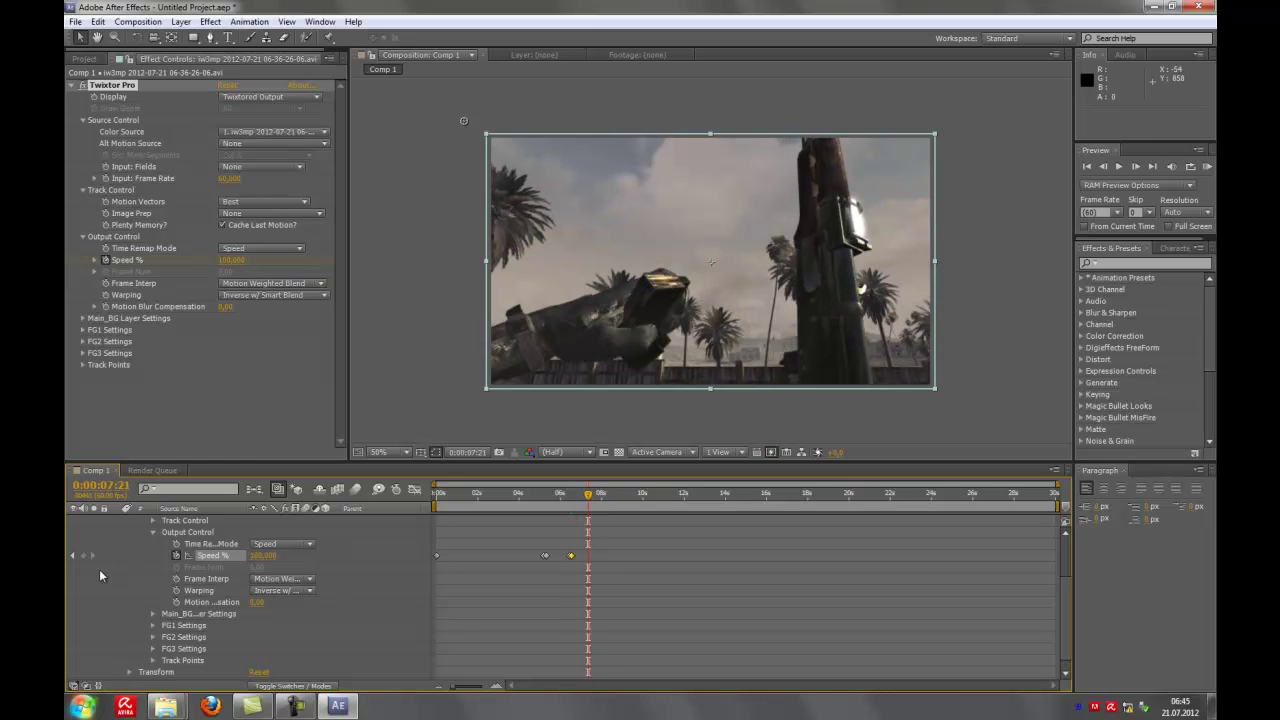
Step: Keyframe Speed % to 4 at 0:00:07:25 and back to 100 at 0:00:08:55
left_click(589, 497)
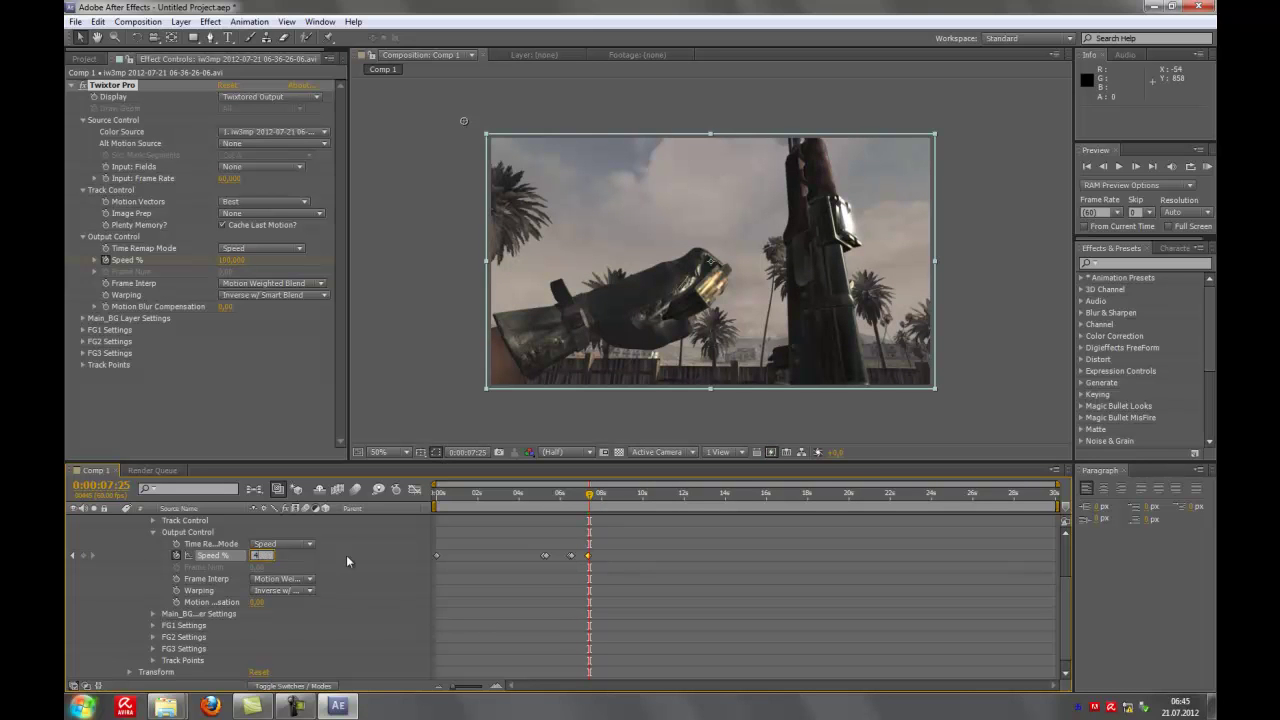
key("Return")
left_click_drag(591, 501, 619, 497)
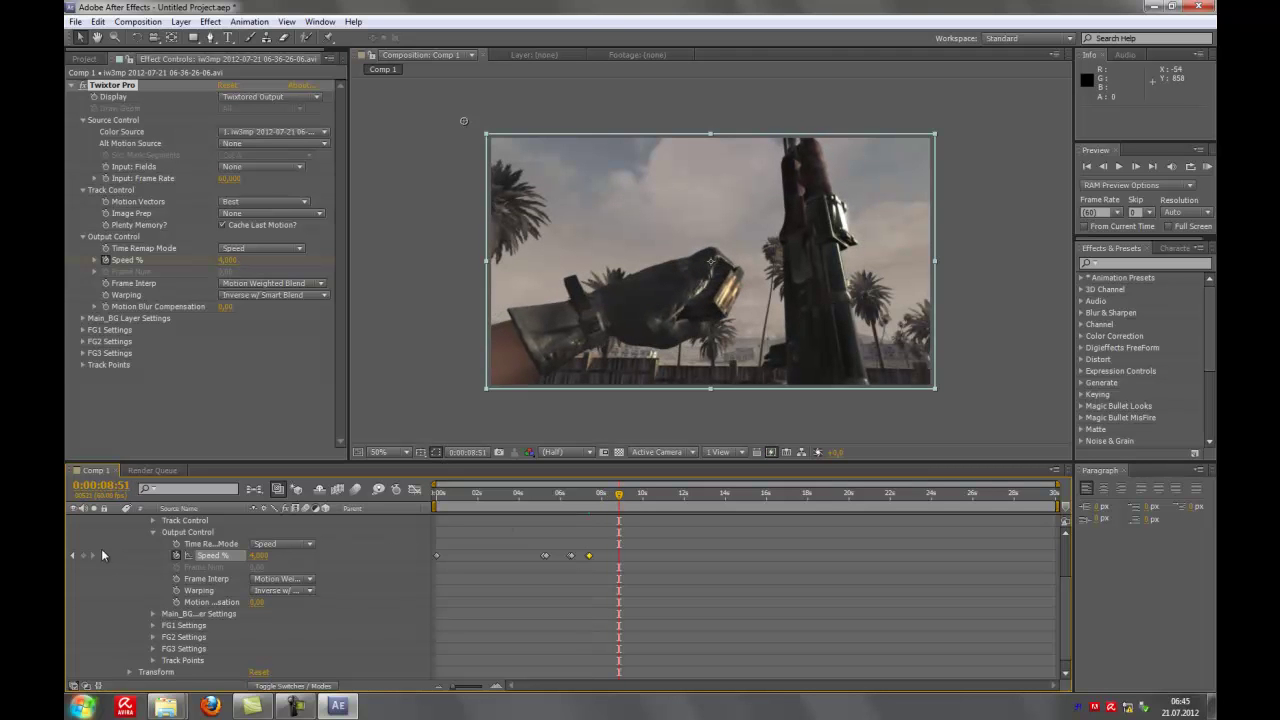
left_click_drag(619, 497, 621, 497)
left_click(258, 555)
key("Return")
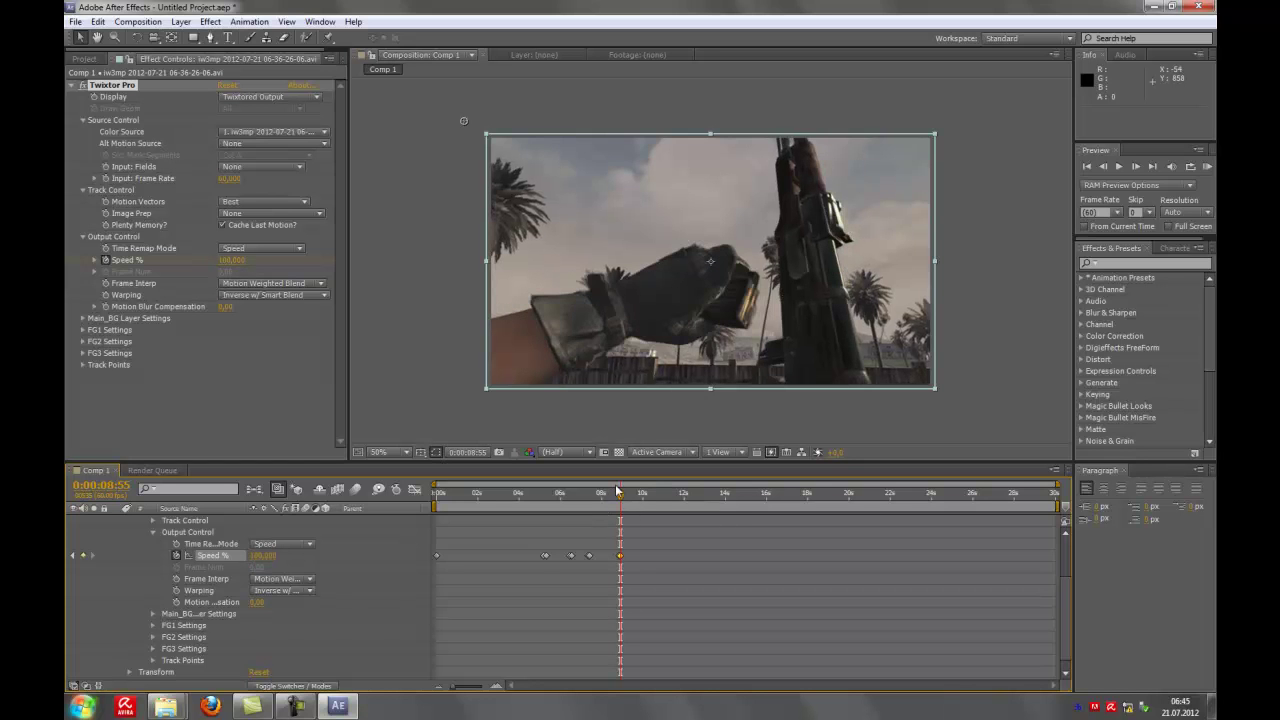
Step: Check where the retimed footage ends, then return the time indicator to the clip's start
mouse_move(619, 491)
left_mouse_down()
mouse_move(507, 514)
mouse_move(615, 519)
left_mouse_up()
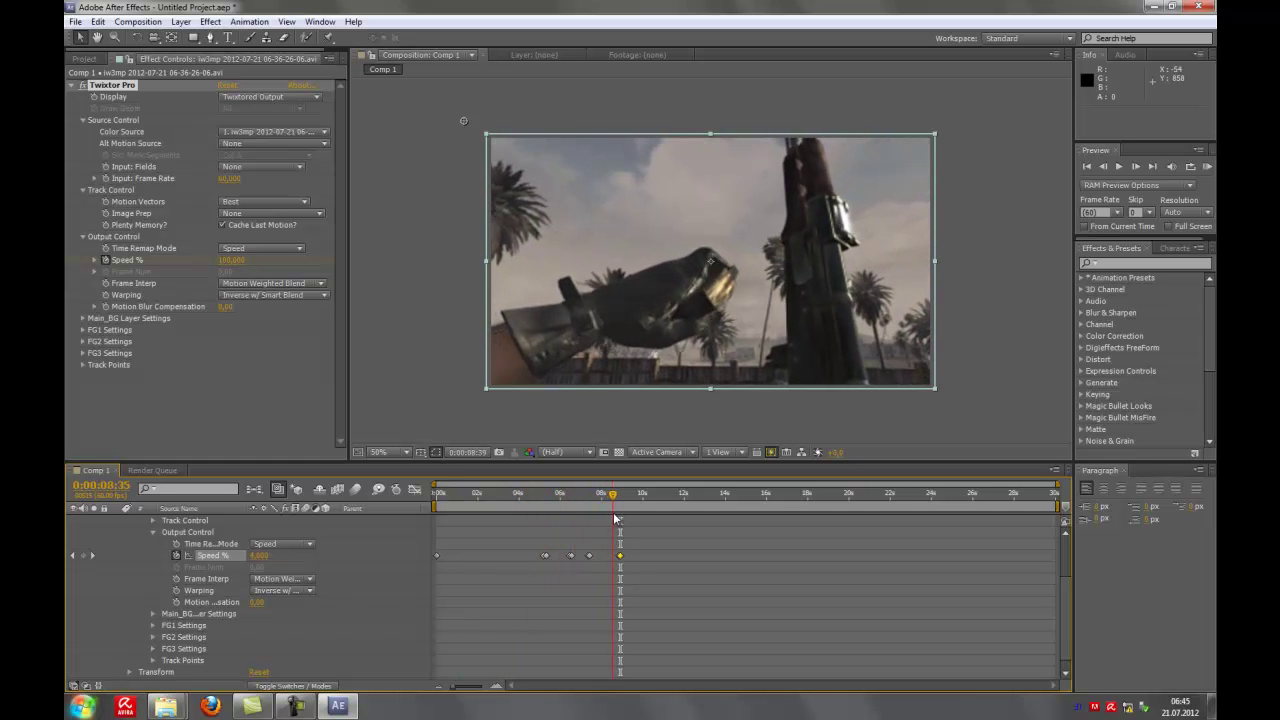
left_click_drag(615, 519, 623, 519)
scroll(940, 601, "up", 3)
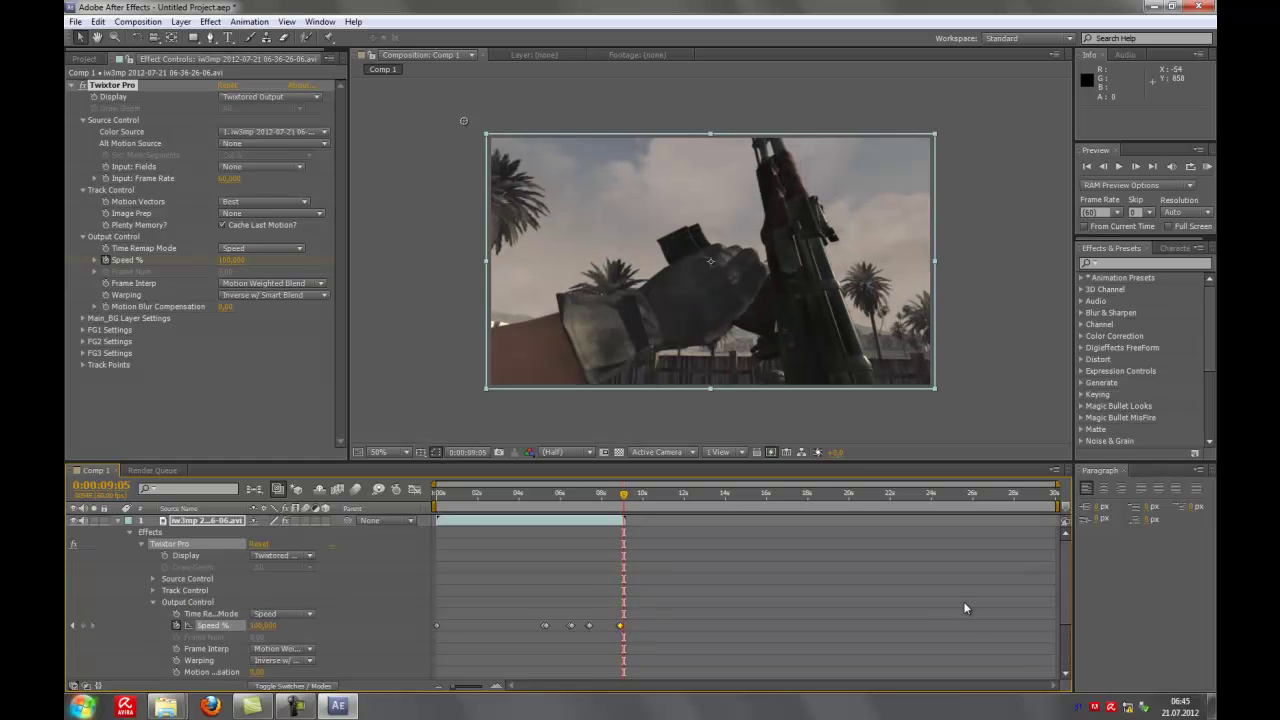
left_click(594, 521)
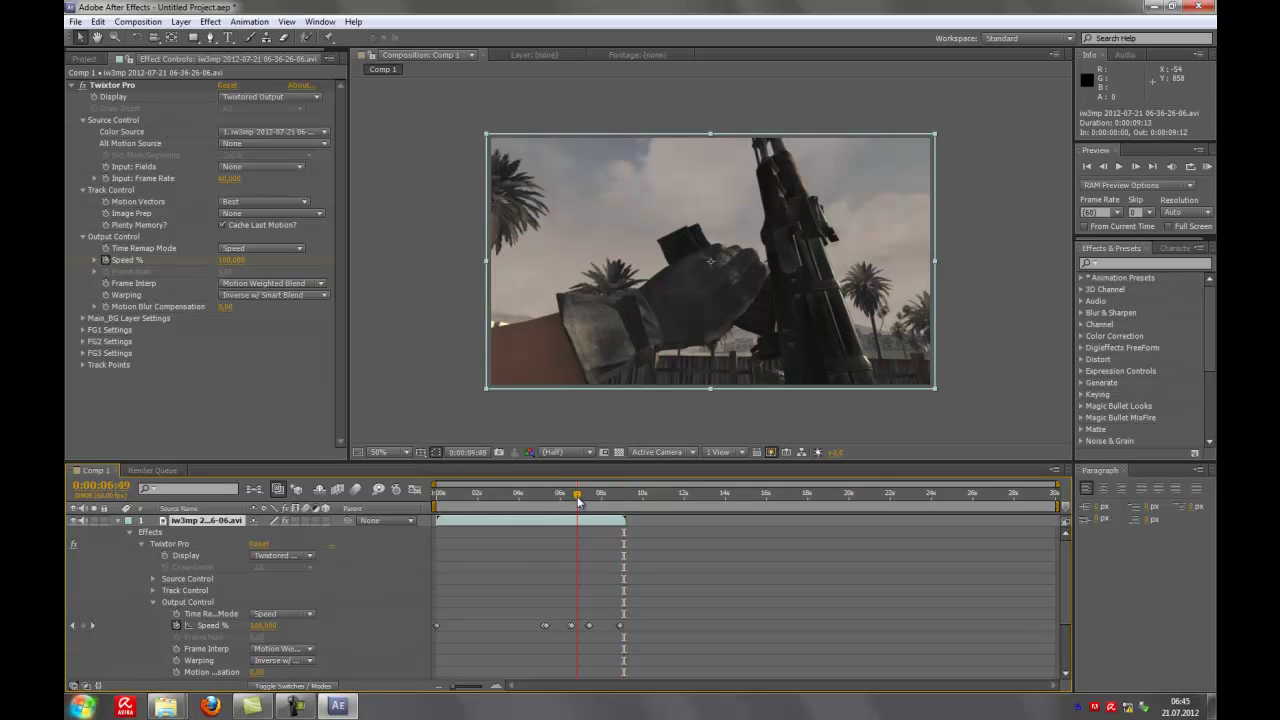
key("Page_Up")
key("Page_Up")
key("Page_Up")
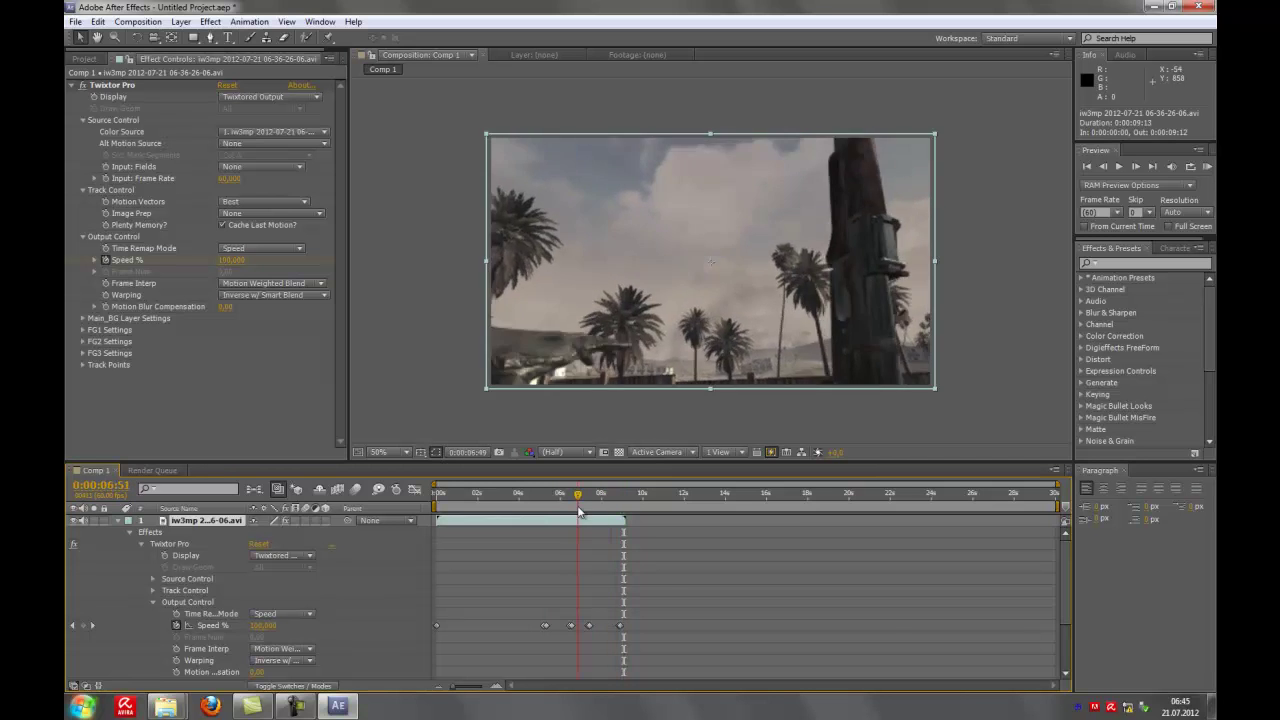
left_click(644, 506)
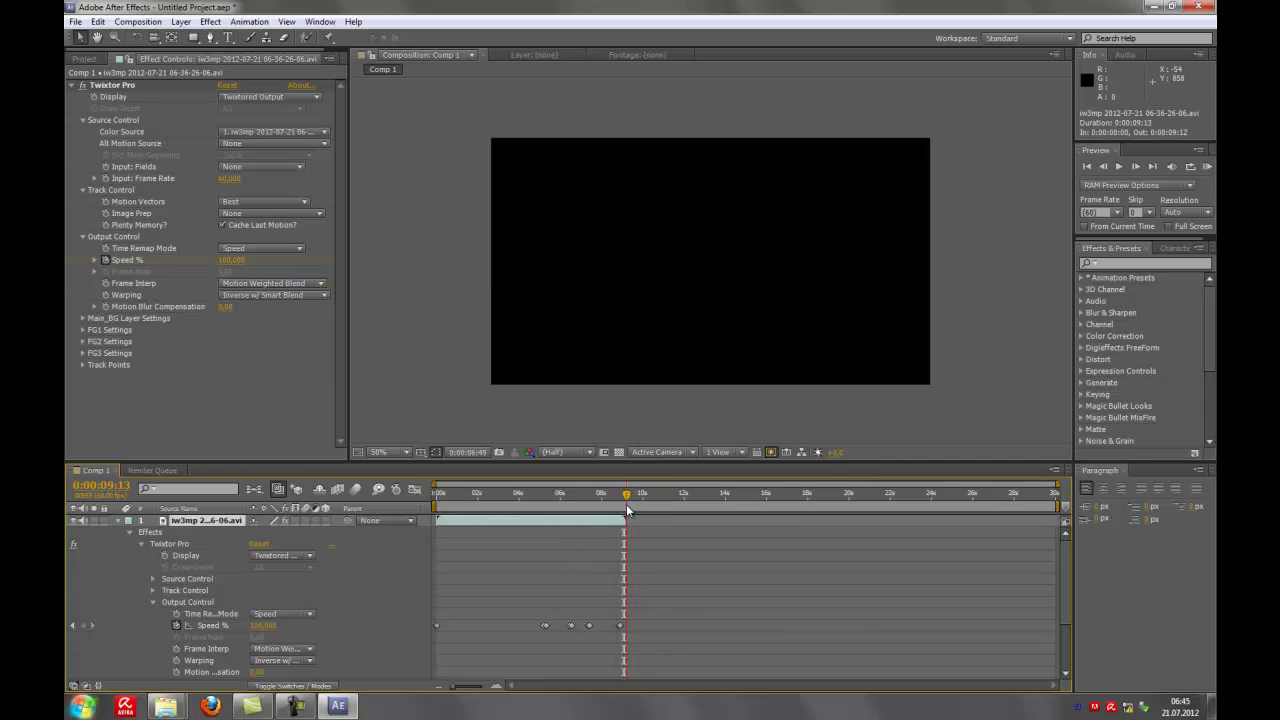
left_click_drag(637, 511, 442, 494)
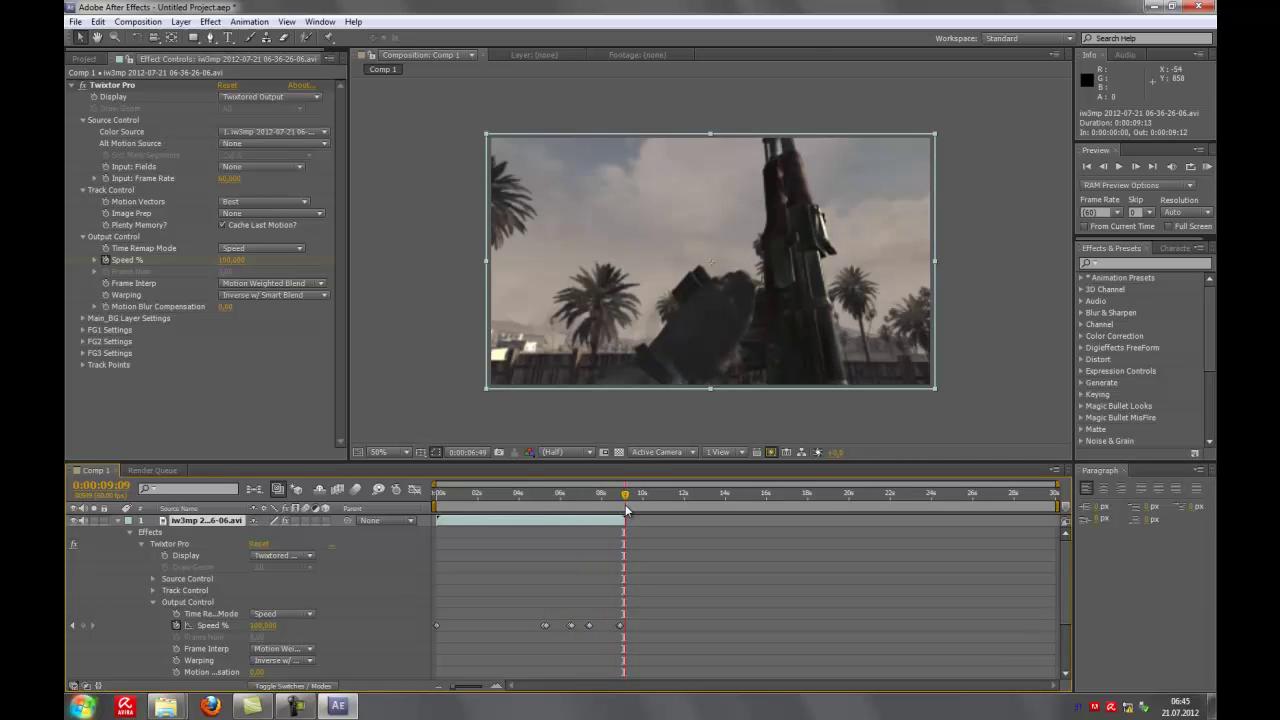
Step: Enable Time Remapping on the gameplay layer from Layer > Time
left_click(181, 22)
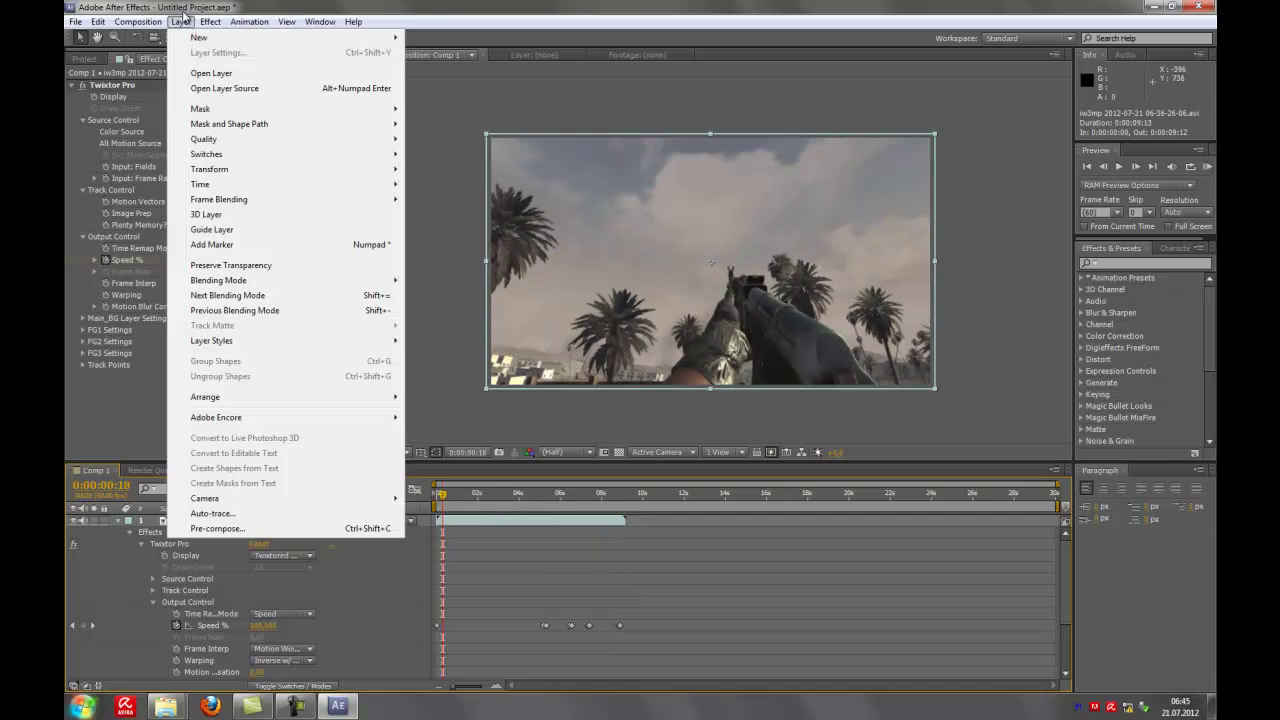
mouse_move(156, 22)
mouse_move(229, 153)
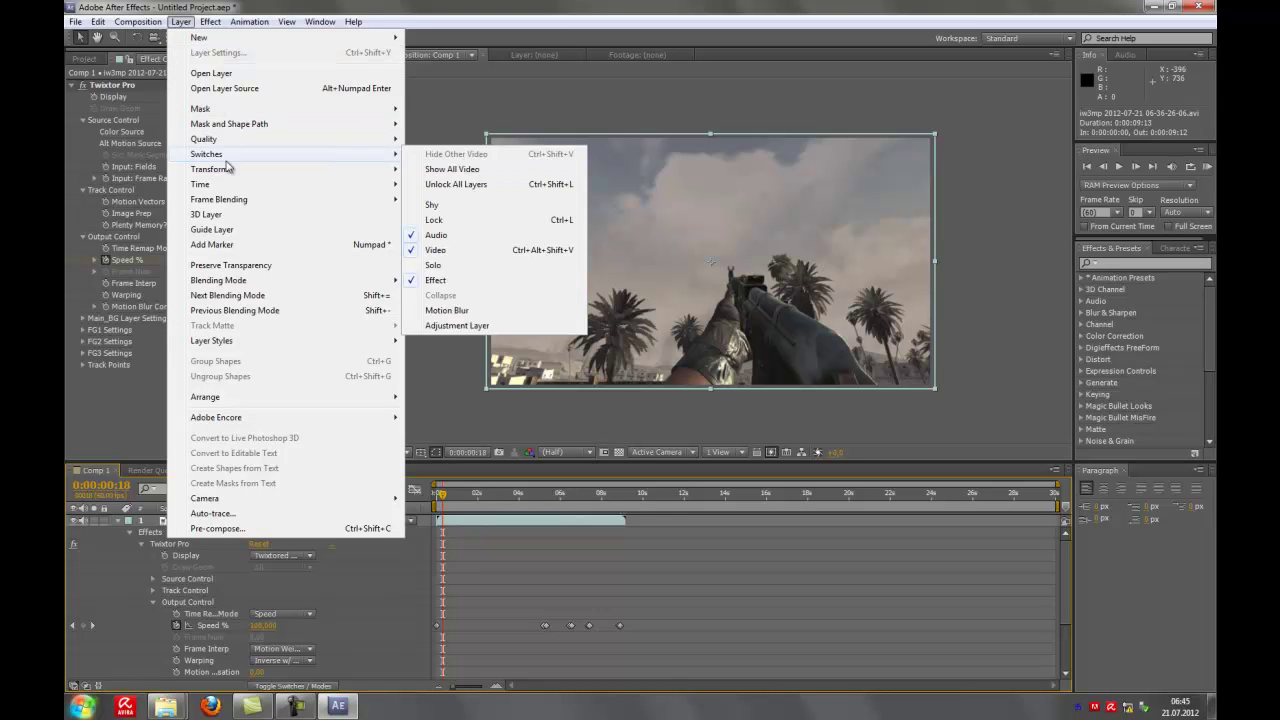
mouse_move(234, 185)
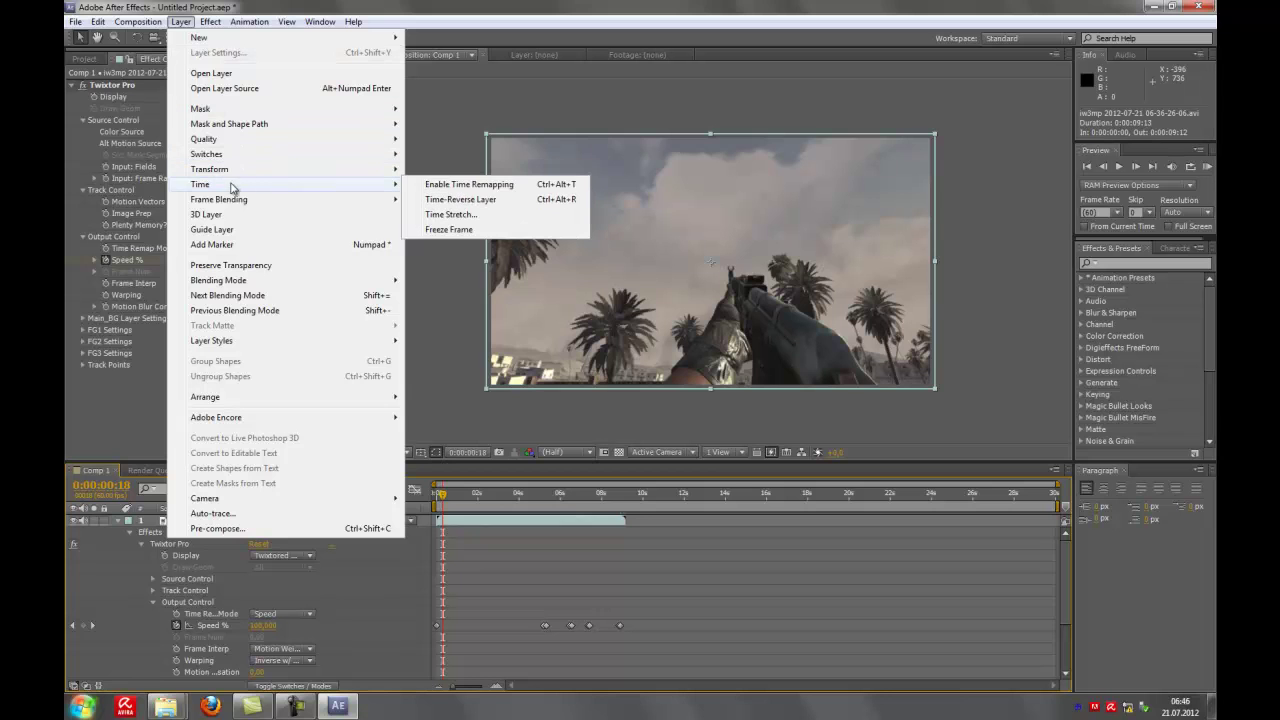
left_click(477, 187)
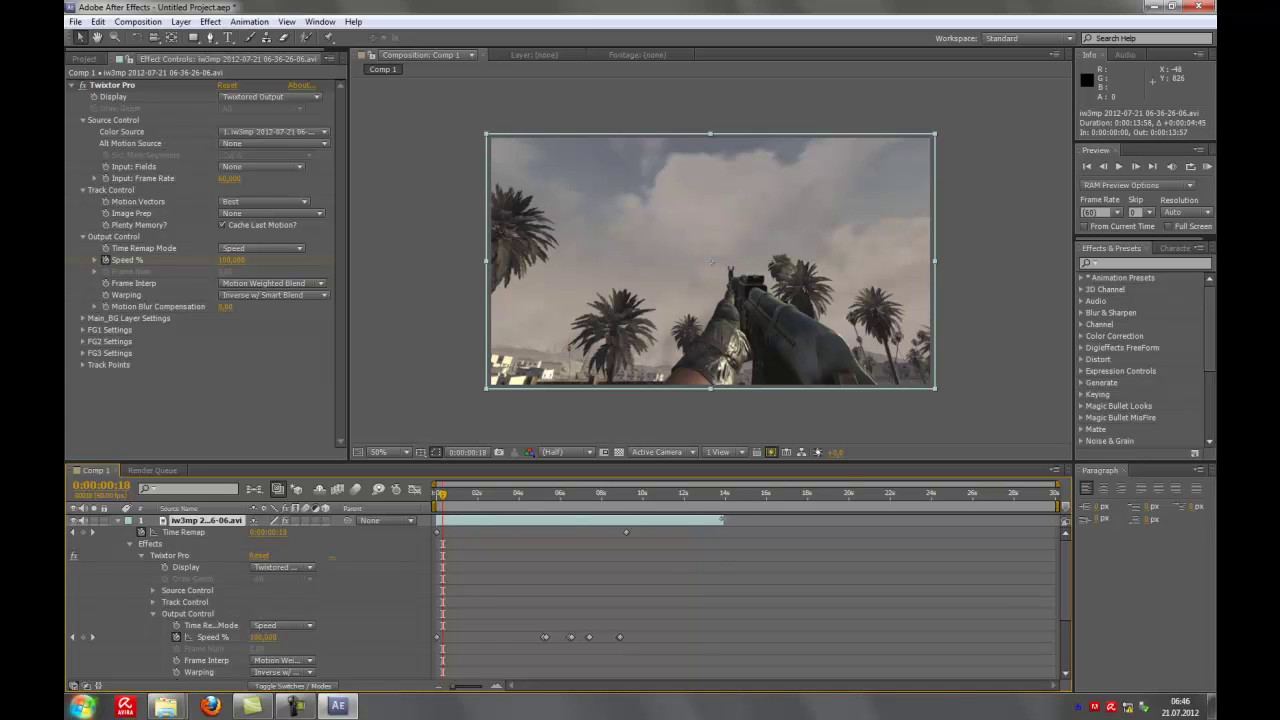
Step: Trim the gameplay layer's out point to 0:00:10:57, where the footage ends, then return to 0:00
left_click_drag(631, 500, 658, 509)
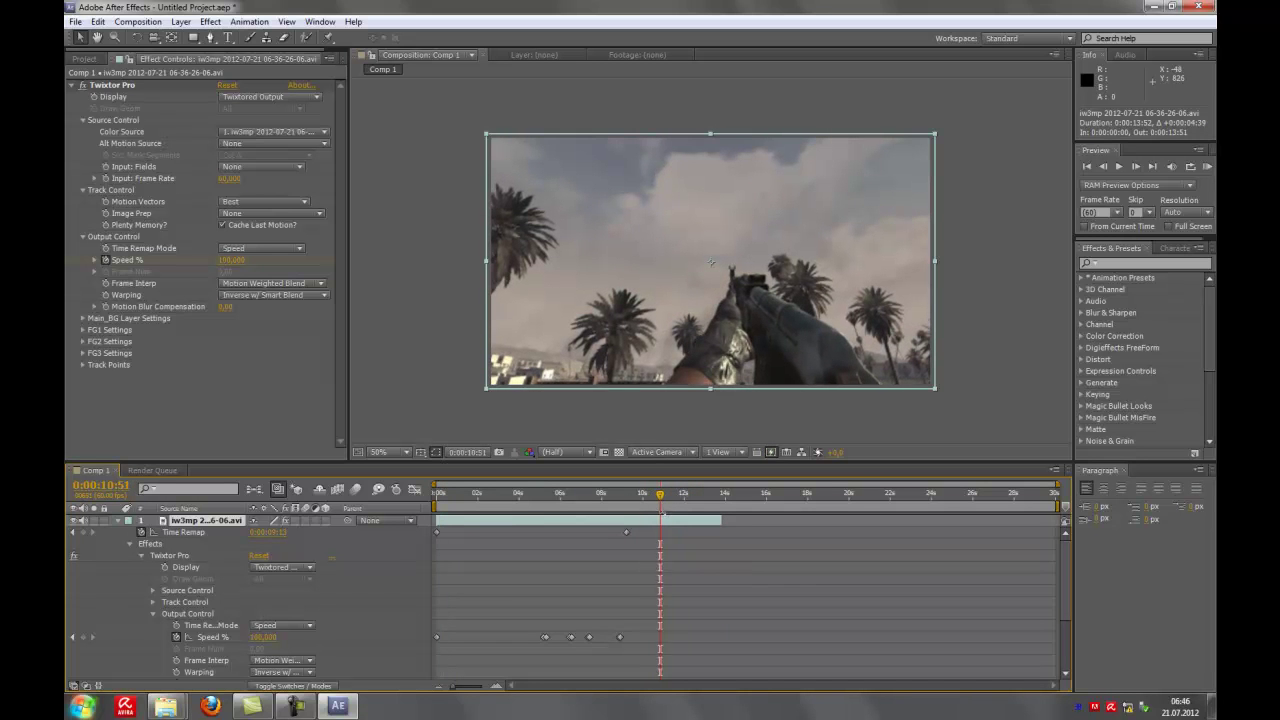
mouse_move(720, 521)
left_mouse_down()
mouse_move(569, 530)
mouse_move(658, 532)
mouse_move(597, 516)
left_mouse_up()
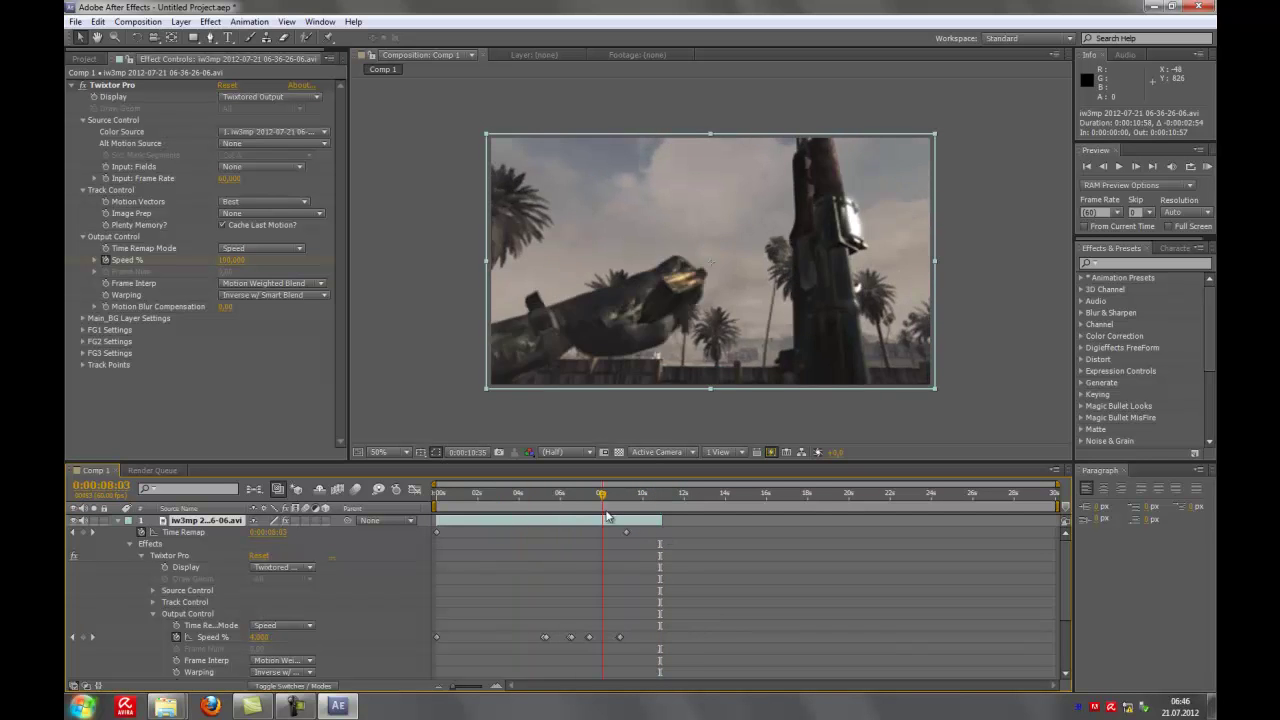
left_click_drag(597, 516, 260, 522)
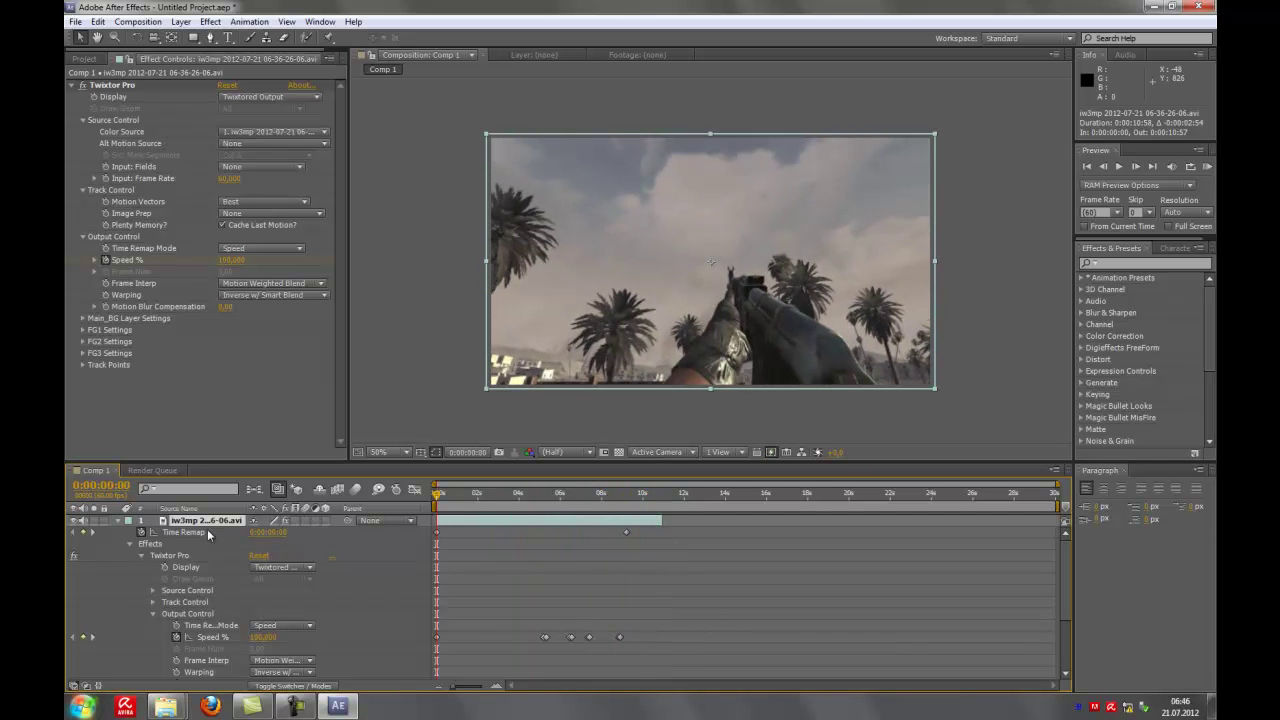
Step: Fold away the layer's effects list and the Twixtor Pro settings
left_click(130, 545)
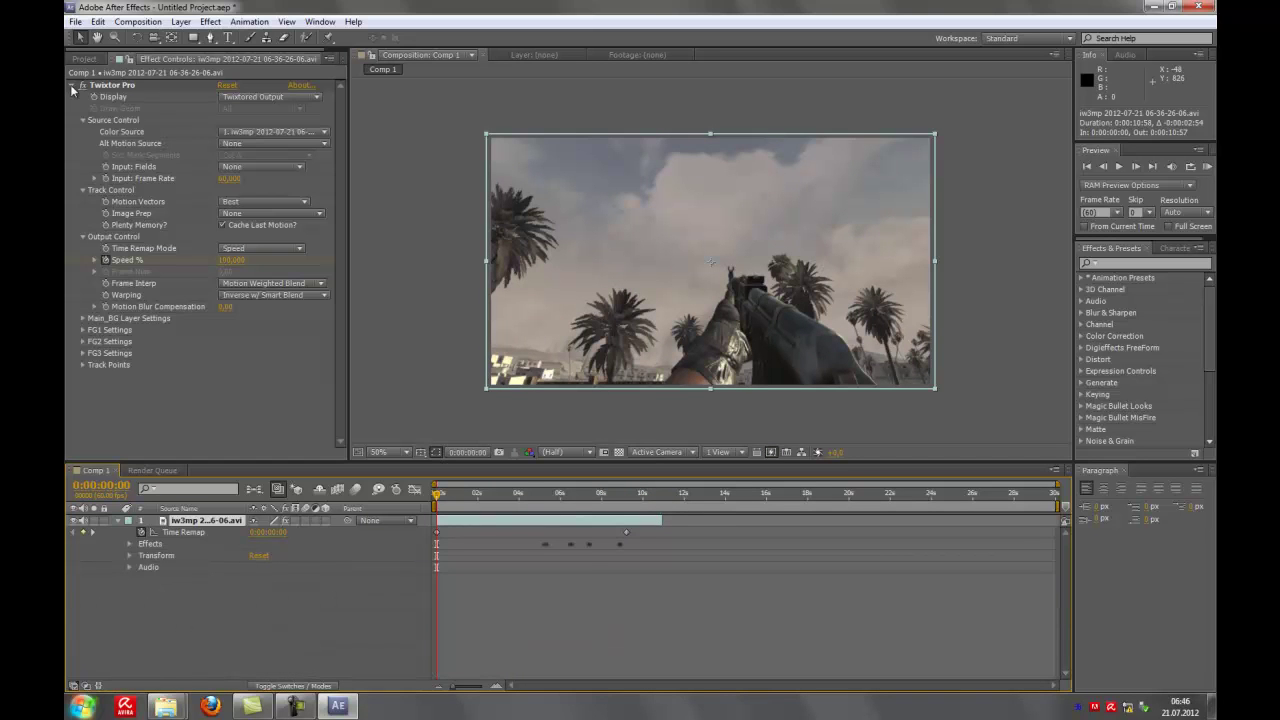
left_click(70, 84)
left_click(680, 208)
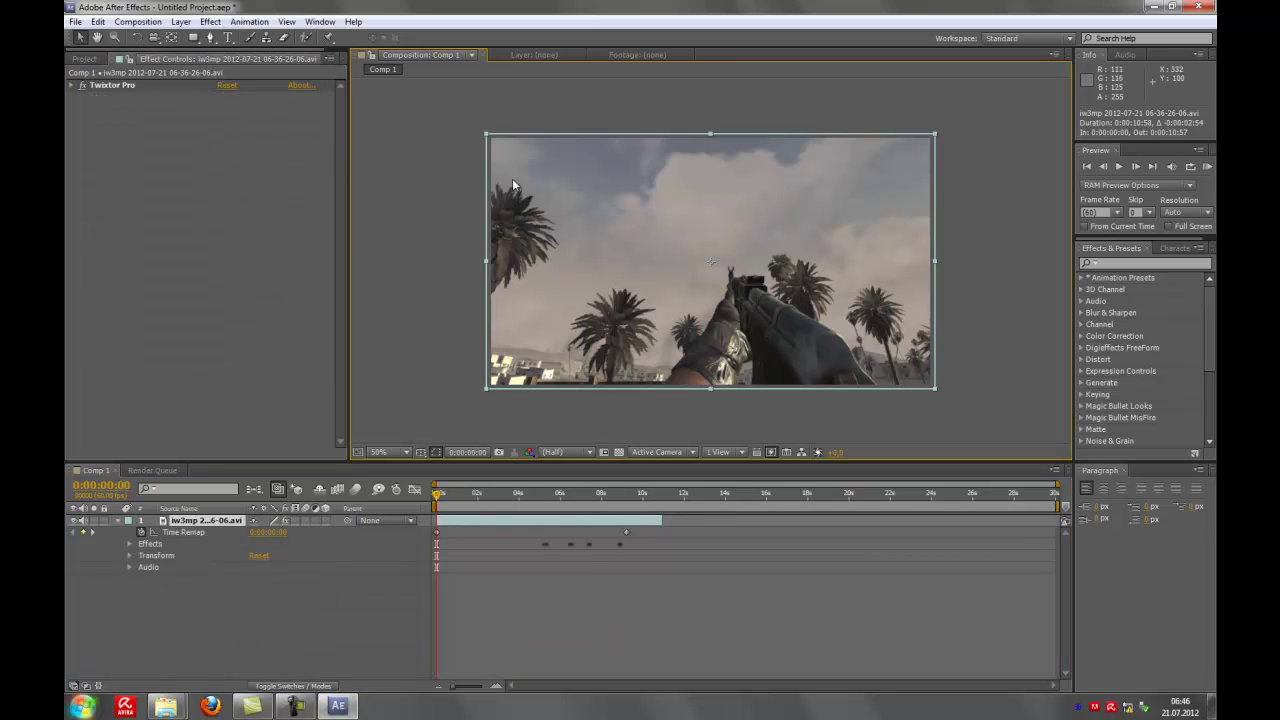
Step: Apply Magic Bullet Looks > Looks to the gameplay layer from the viewer's context menu
right_click(184, 157)
left_click(713, 214)
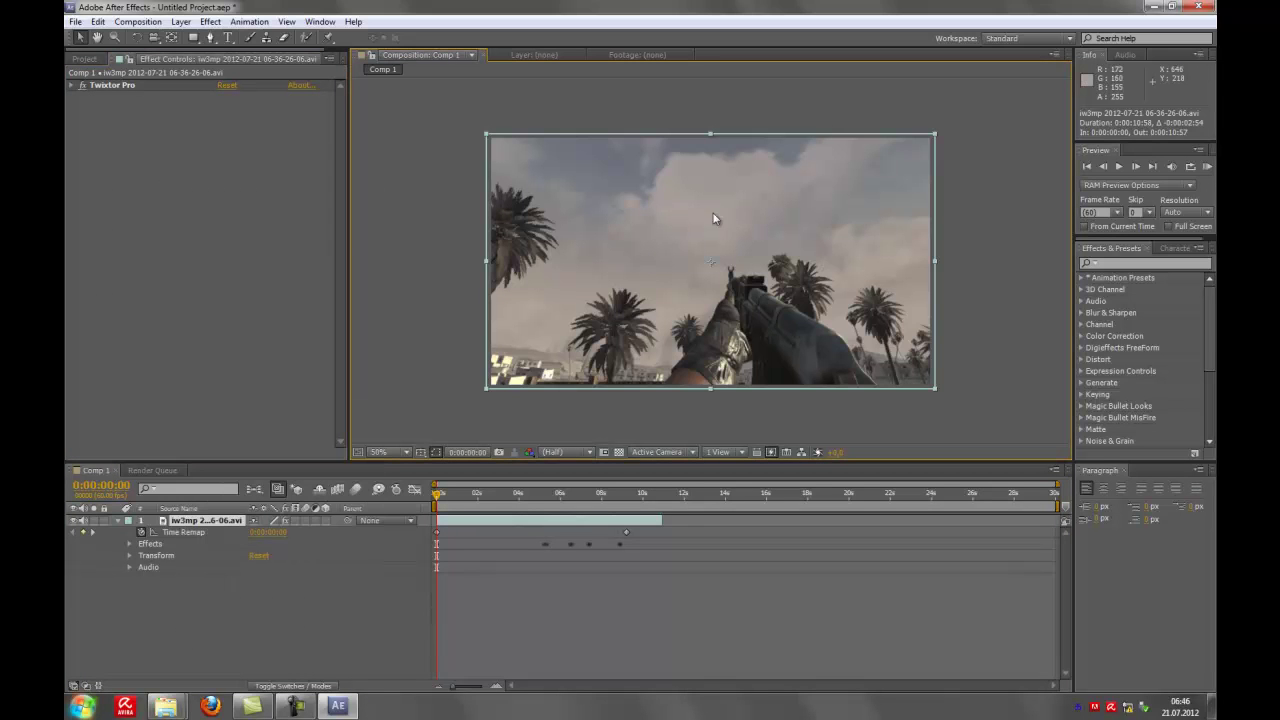
right_click(645, 197)
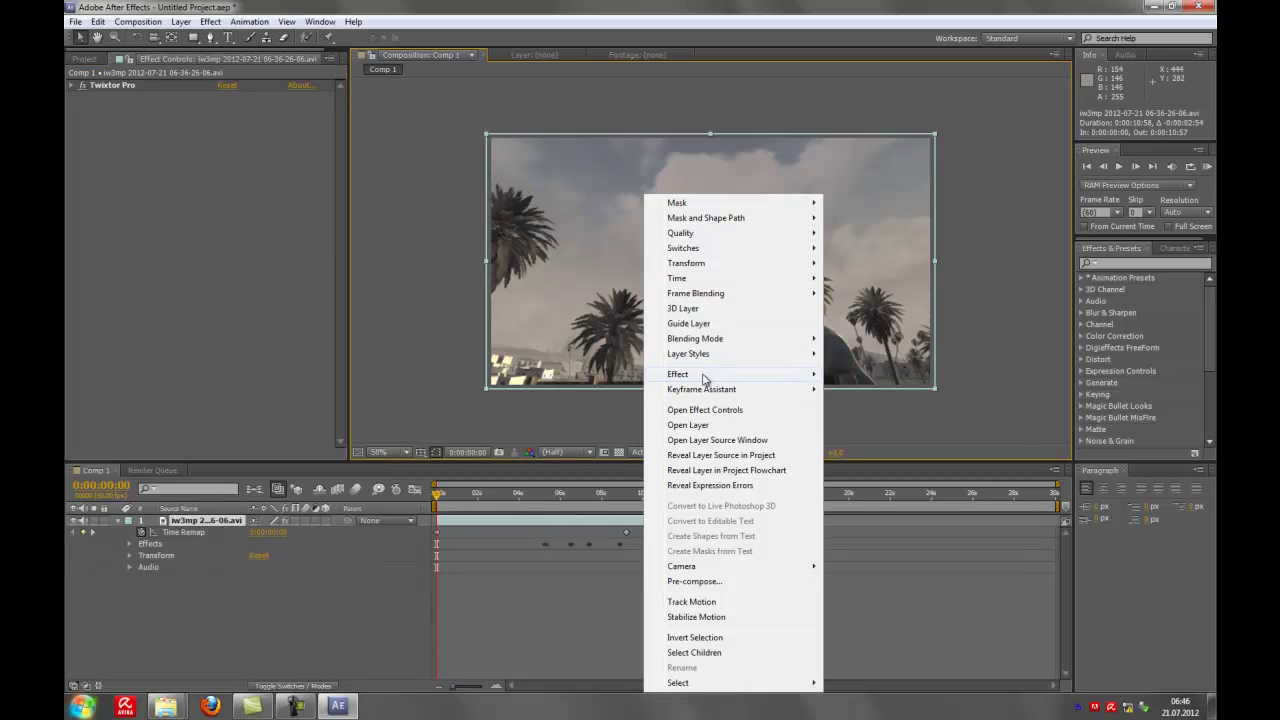
mouse_move(704, 378)
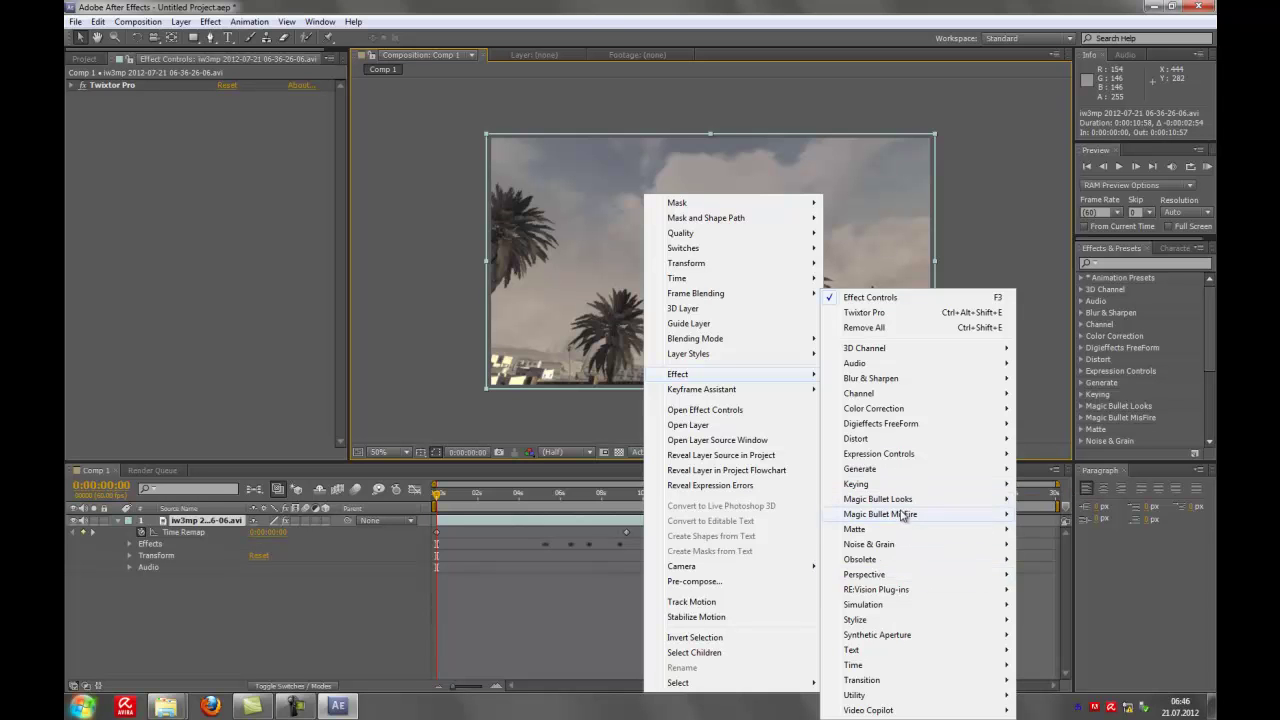
mouse_move(878, 500)
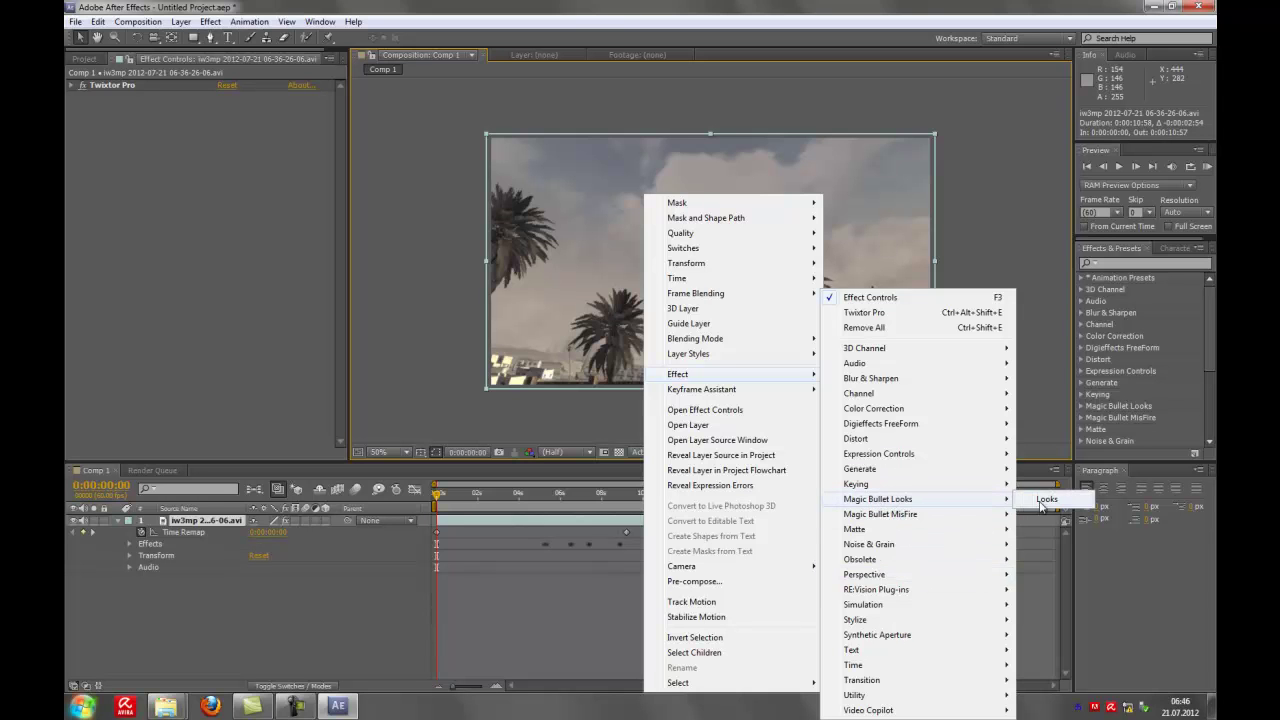
left_click(1036, 508)
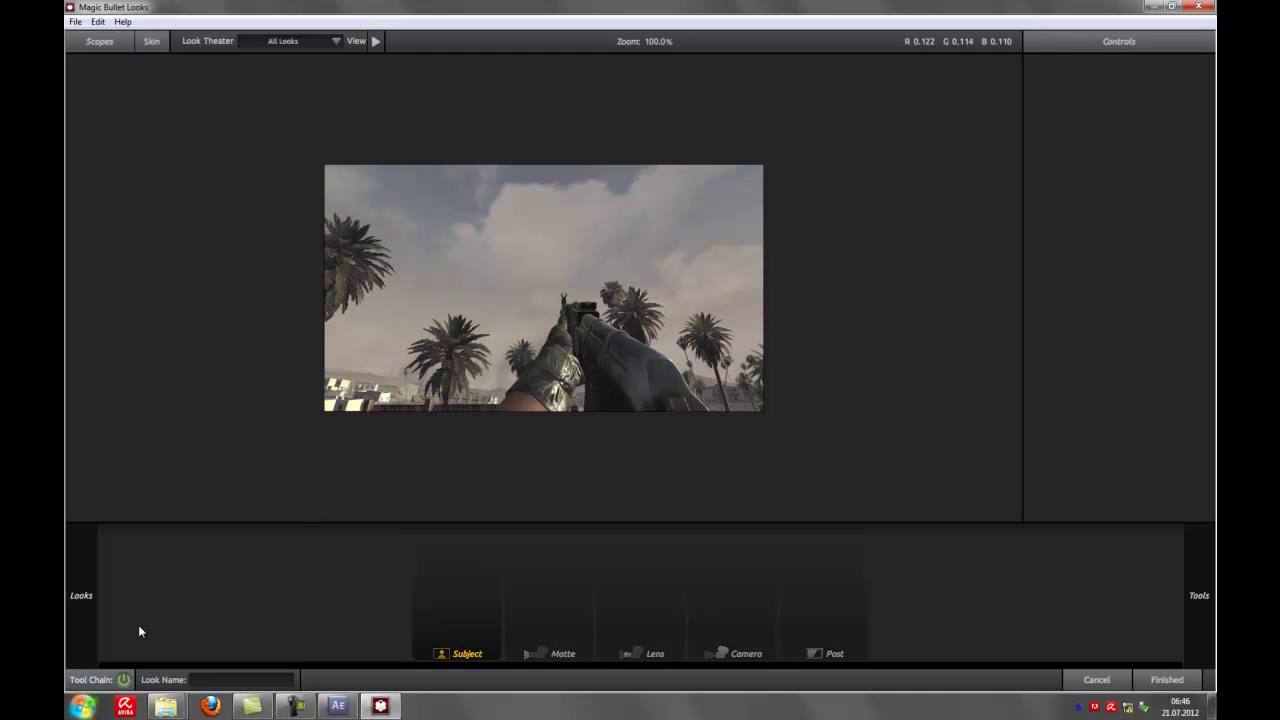
Step: Pick the Blockbuster look, finish grading, and scrub the timeline to preview the result
mouse_move(64, 628)
left_click(250, 278)
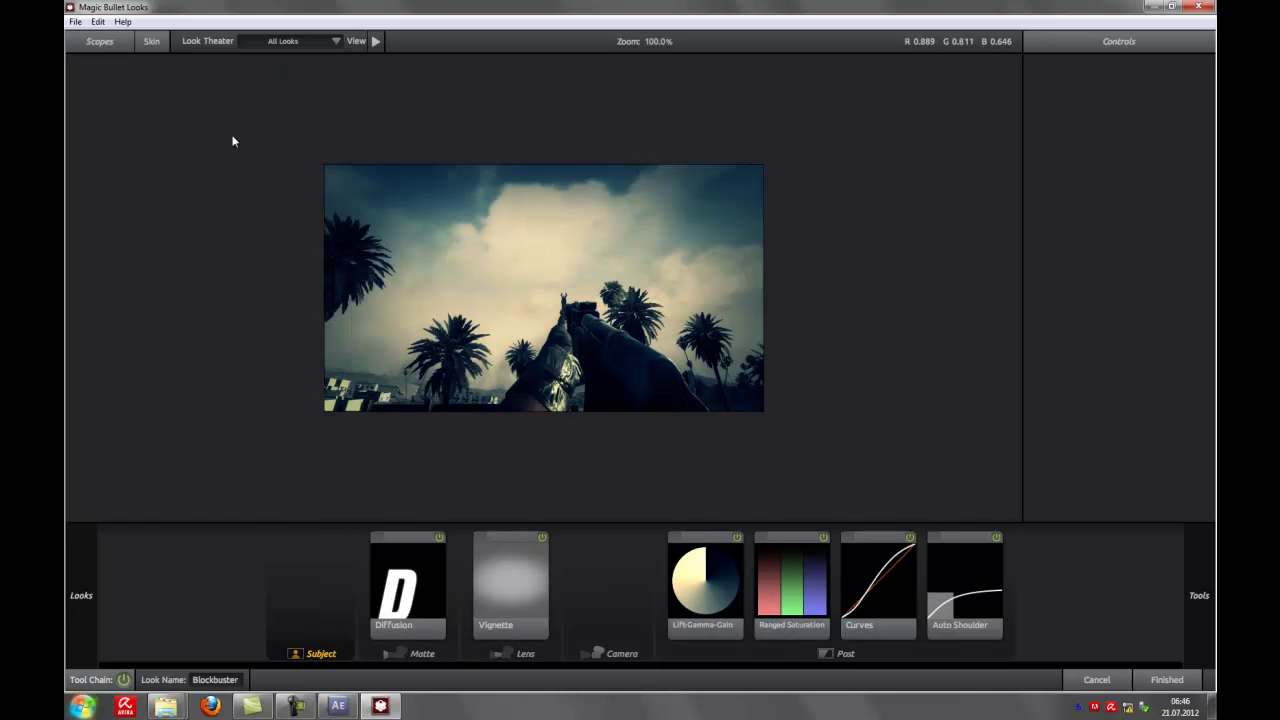
left_click(1176, 676)
left_click_drag(438, 497, 614, 512)
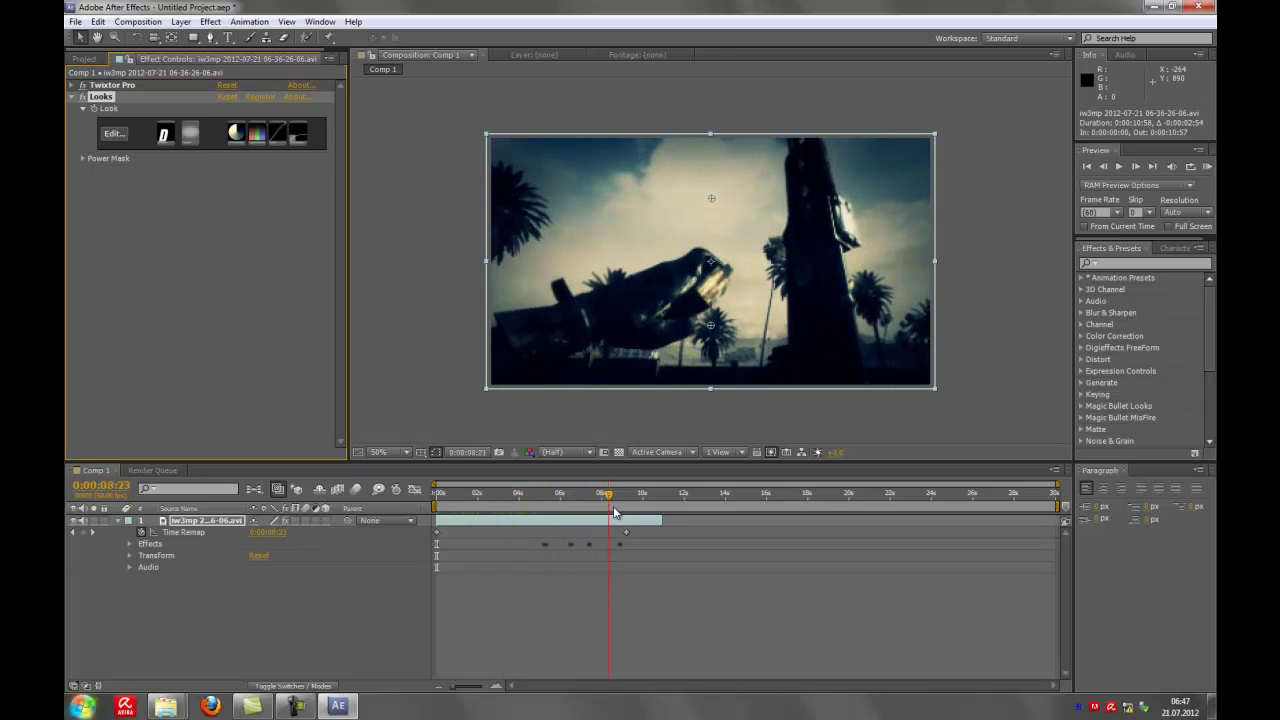
Step: Scrub back over the Blockbuster-graded clip, return to frame 0, and collapse the Looks effect
left_click_drag(614, 512, 497, 500)
left_click(97, 475)
key("Home")
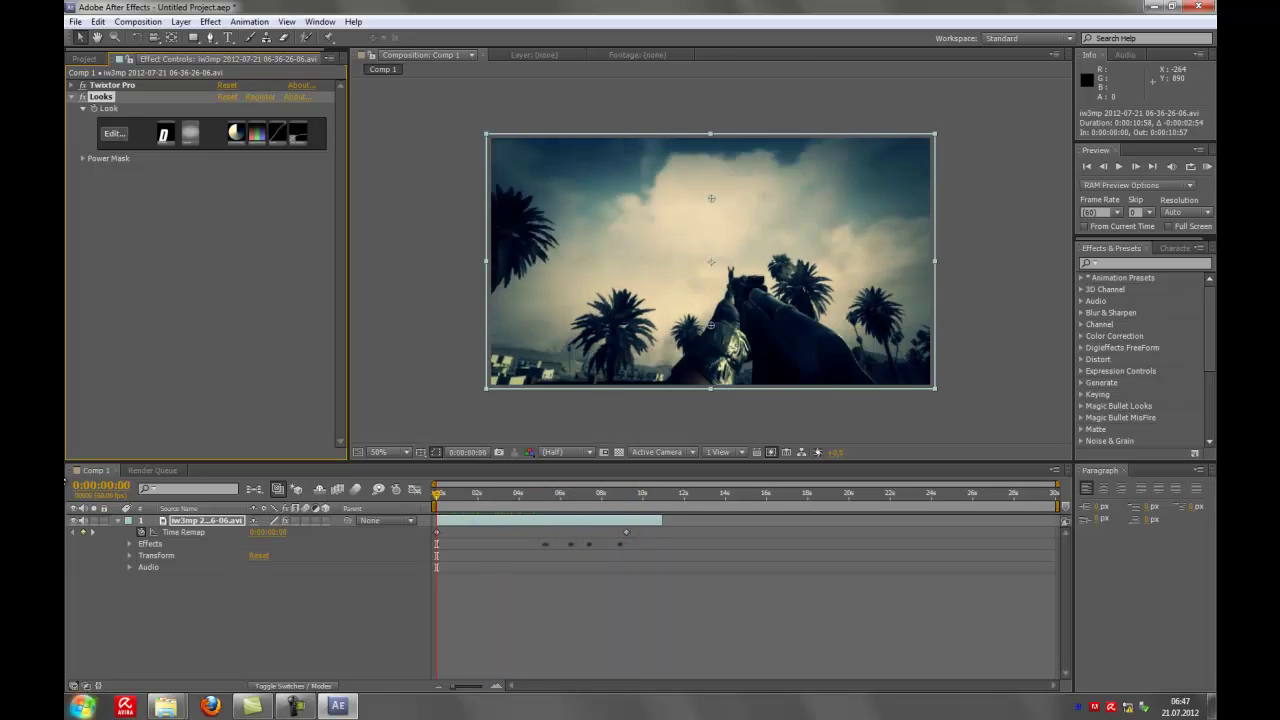
left_click(71, 97)
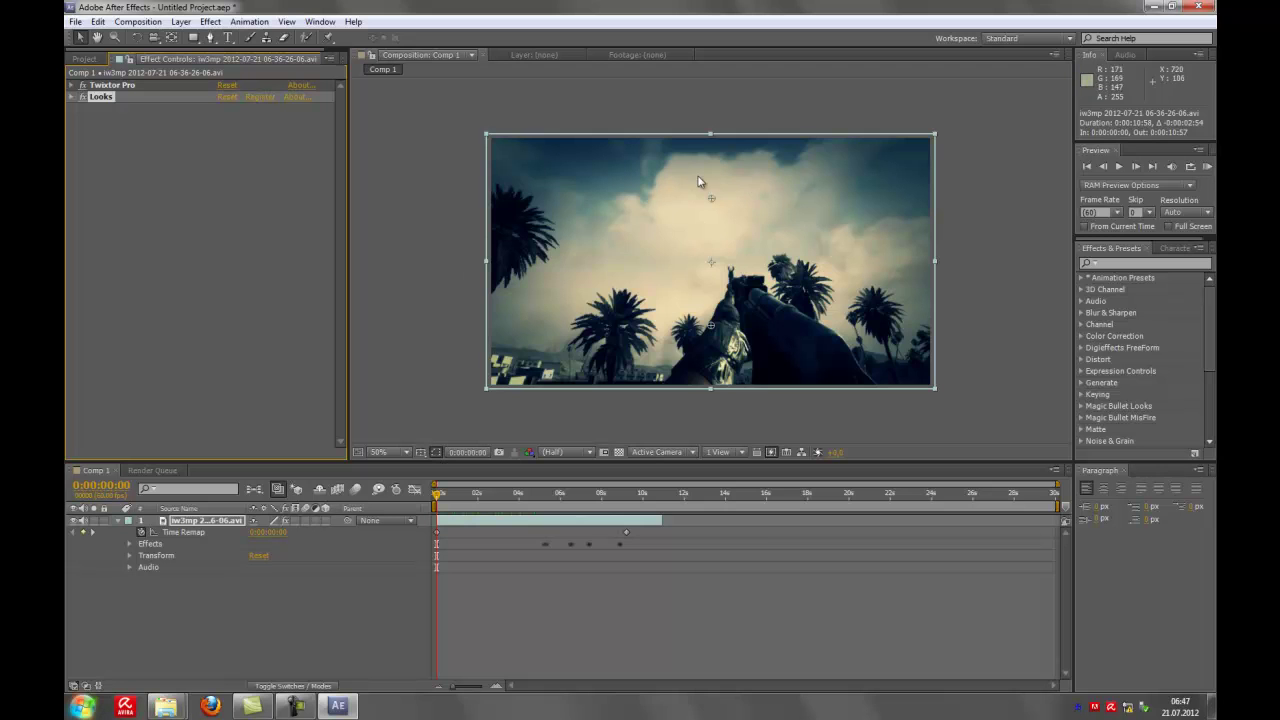
Step: Add Video Copilot > Optical Flares to the gameplay layer
right_click(581, 193)
mouse_move(647, 380)
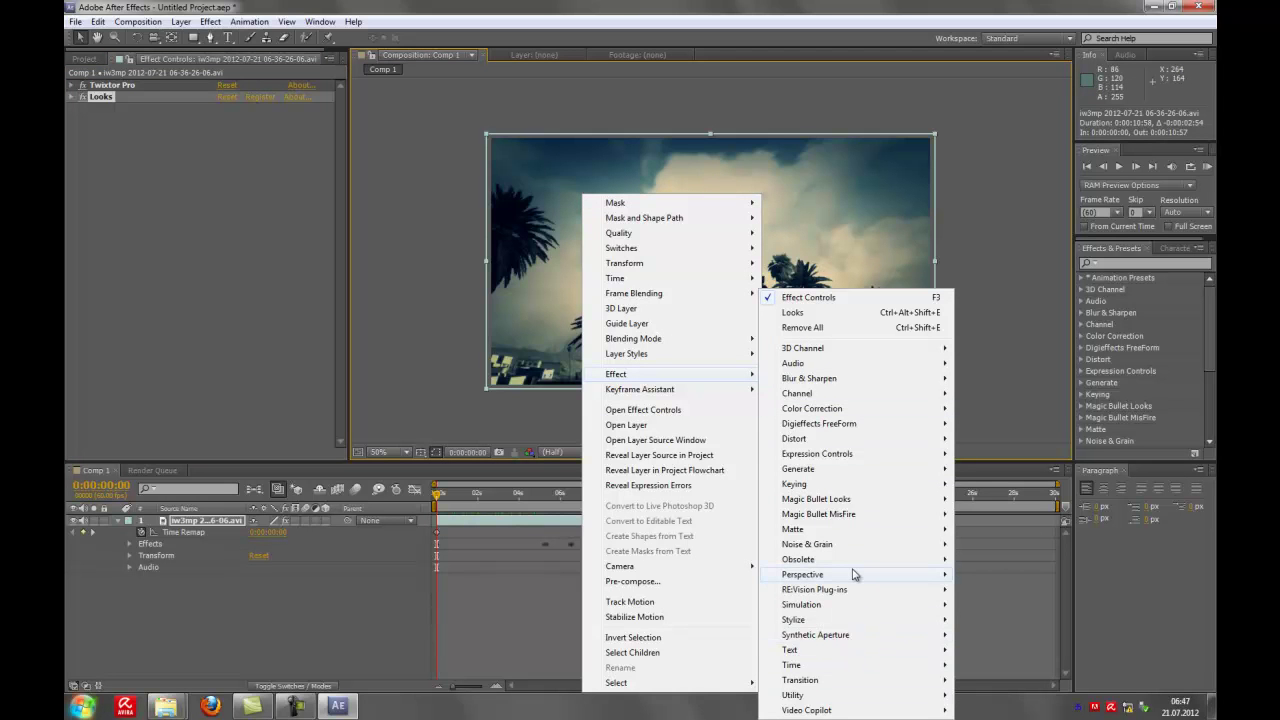
mouse_move(806, 712)
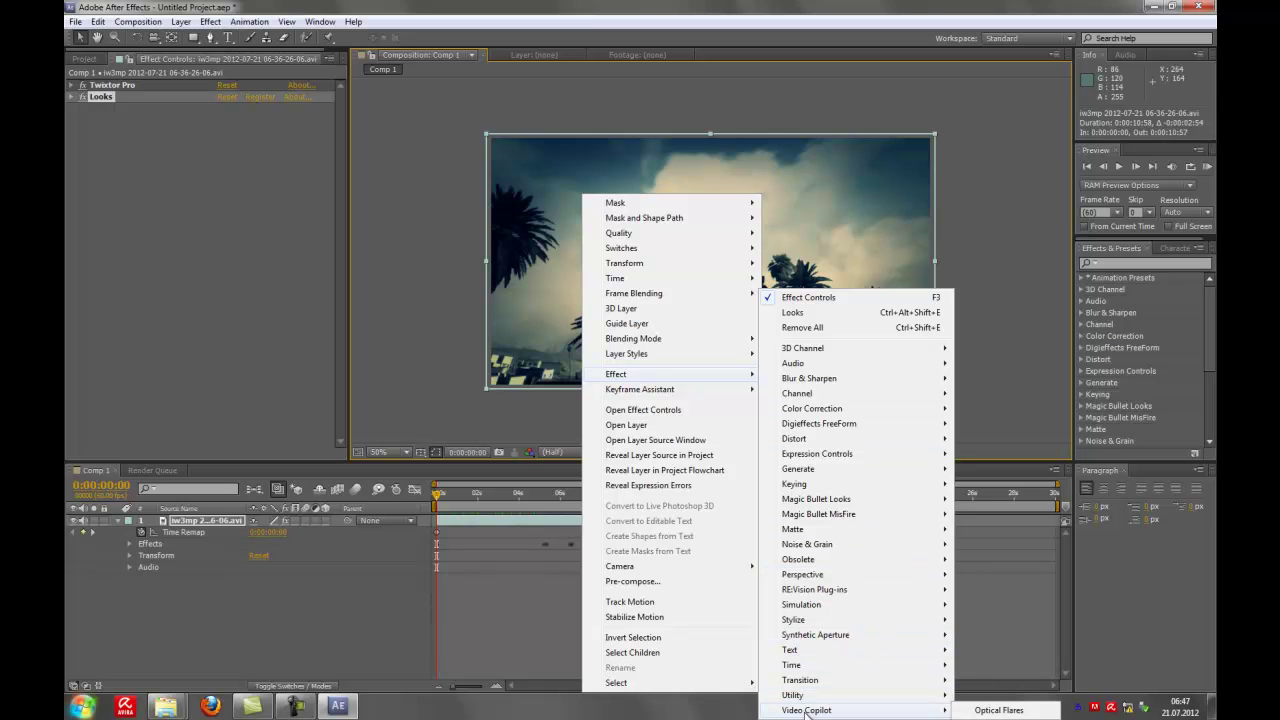
left_click(993, 712)
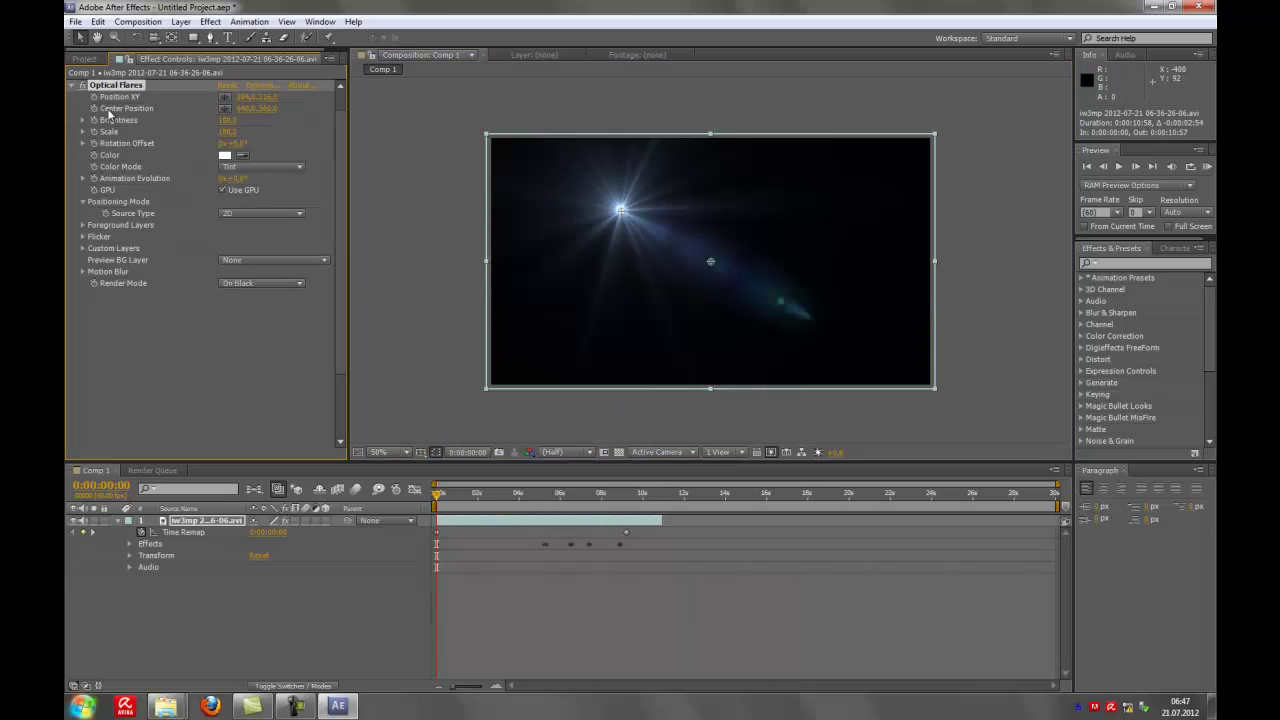
Step: Set the flare Render Mode to Over Original and open its Options editor
left_click(274, 283)
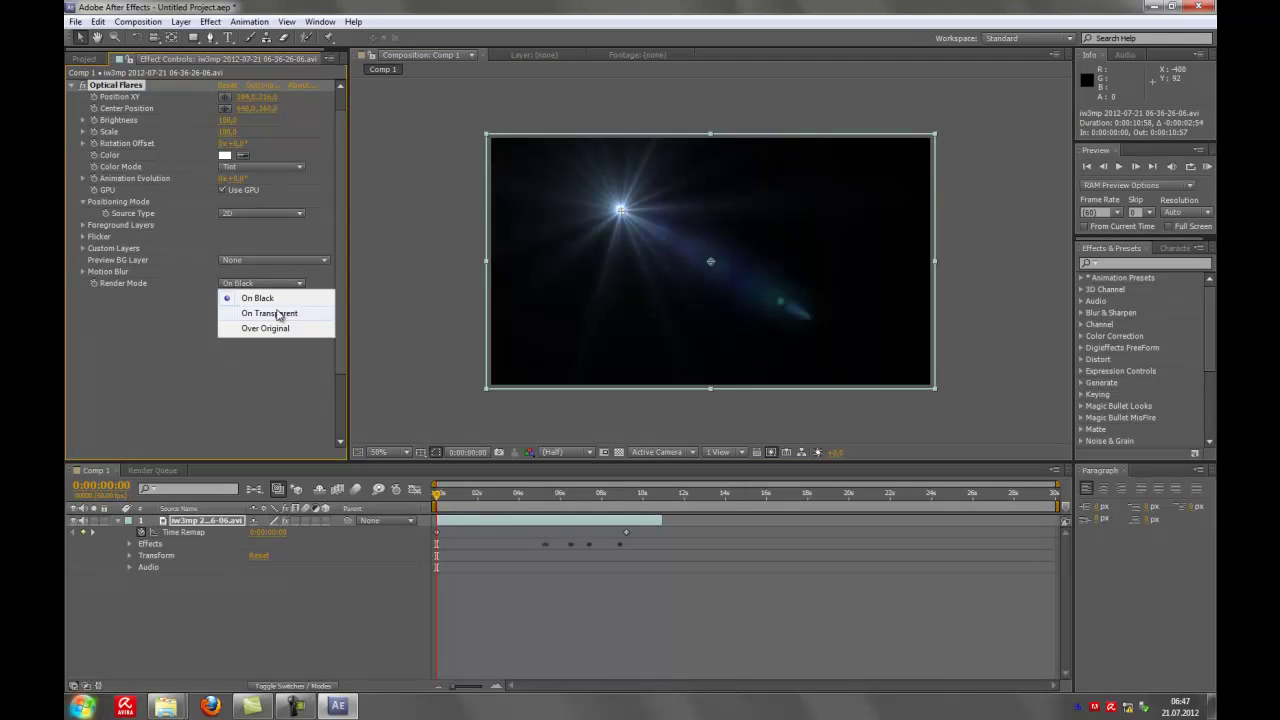
left_click(270, 328)
left_click(257, 84)
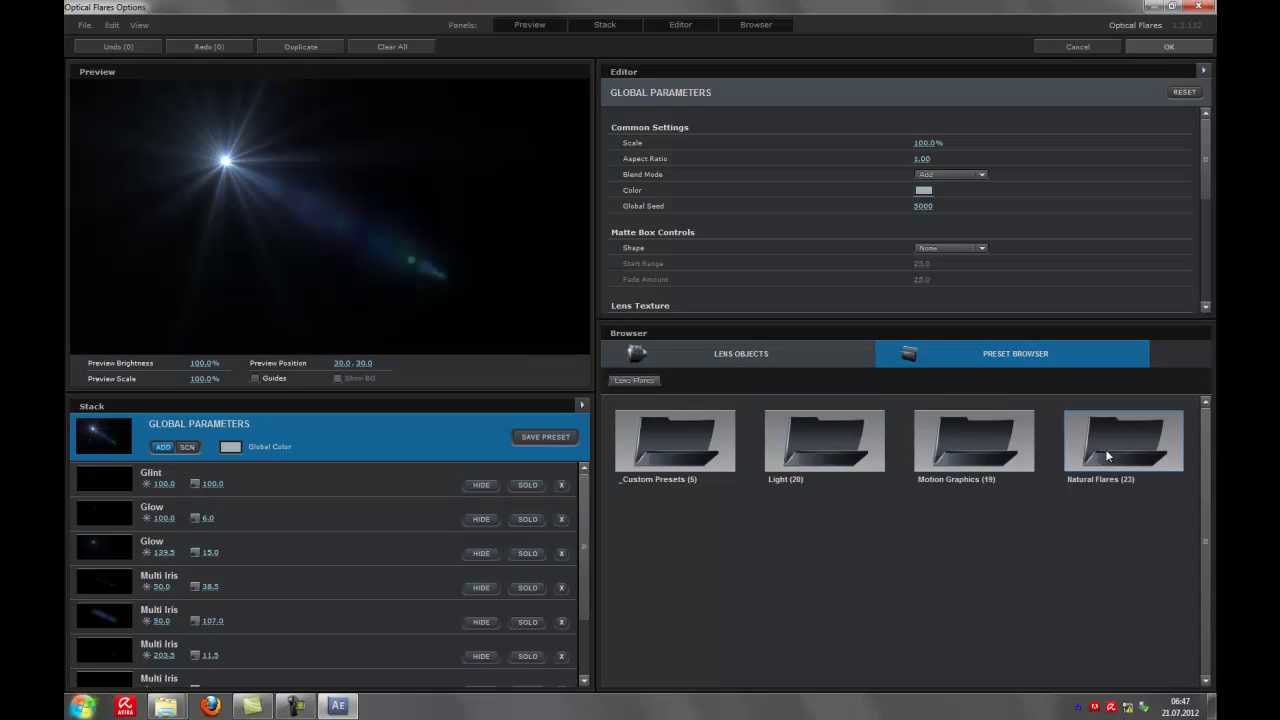
Step: Load the Call of Duty Virtual Sun preset and shift the flare colour toward orange
left_click(665, 447)
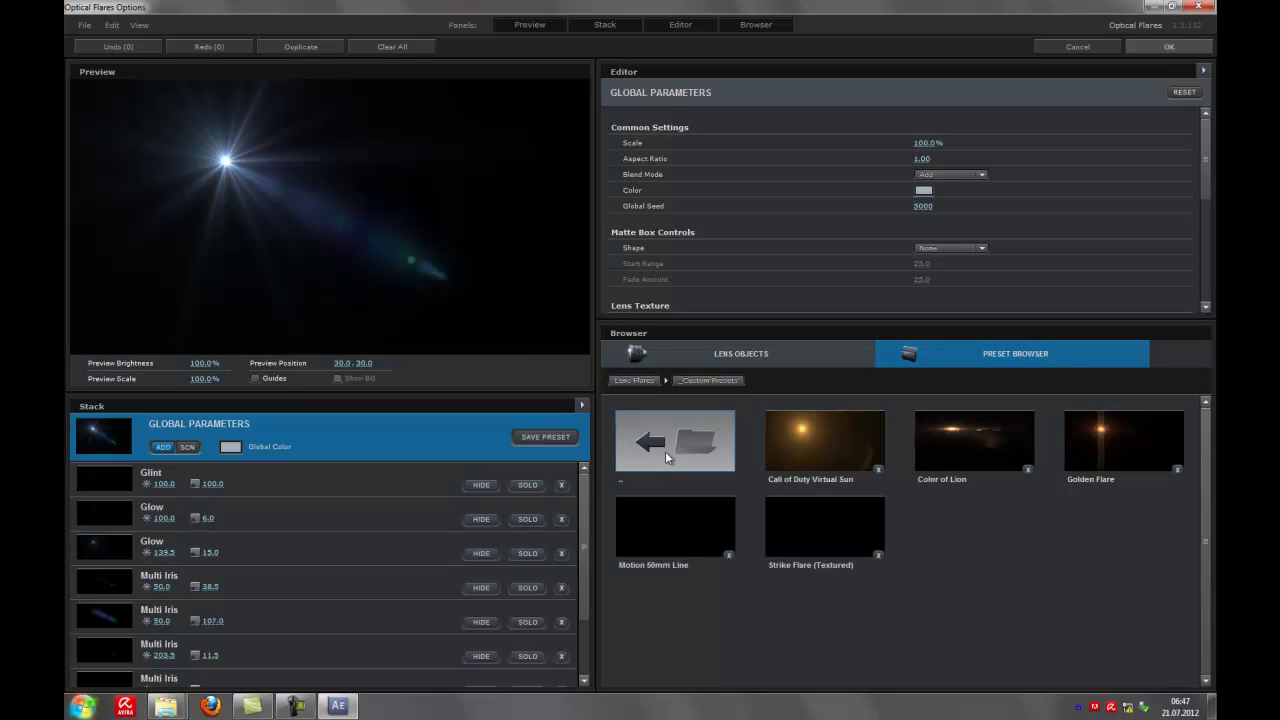
left_click(846, 443)
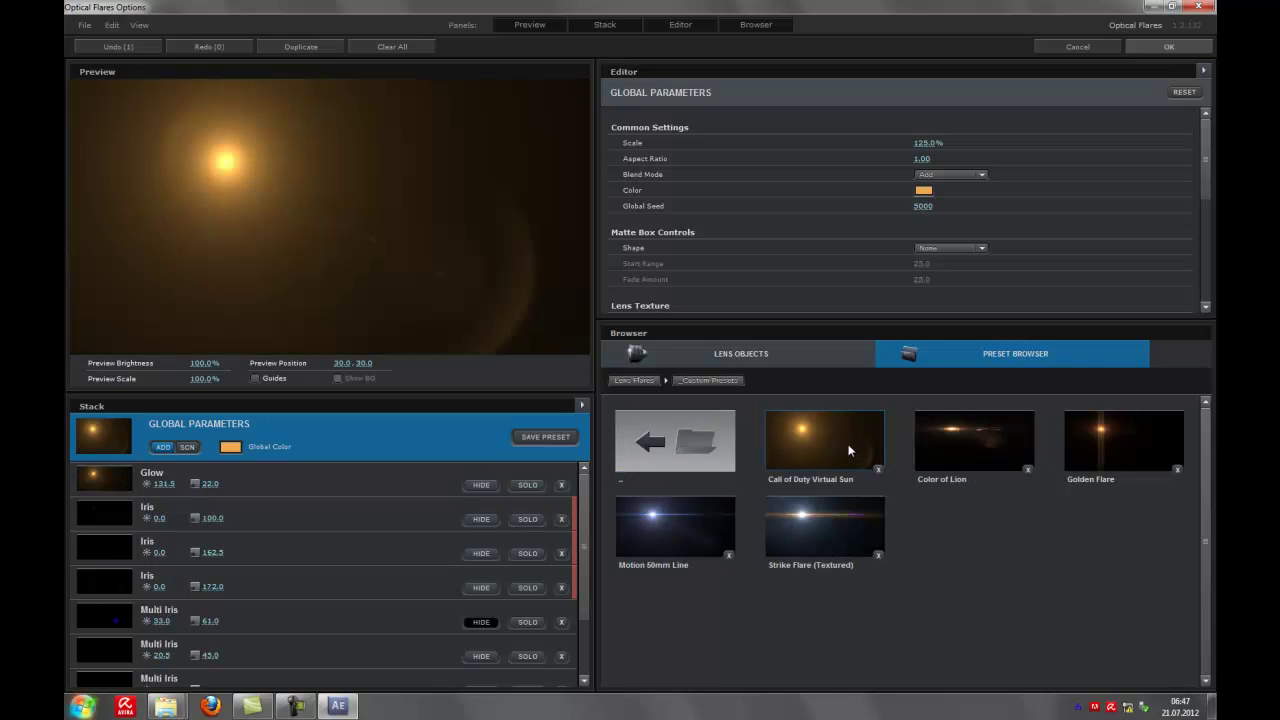
left_click(923, 190)
mouse_move(864, 163)
left_mouse_down()
mouse_move(935, 147)
mouse_move(907, 132)
left_mouse_up()
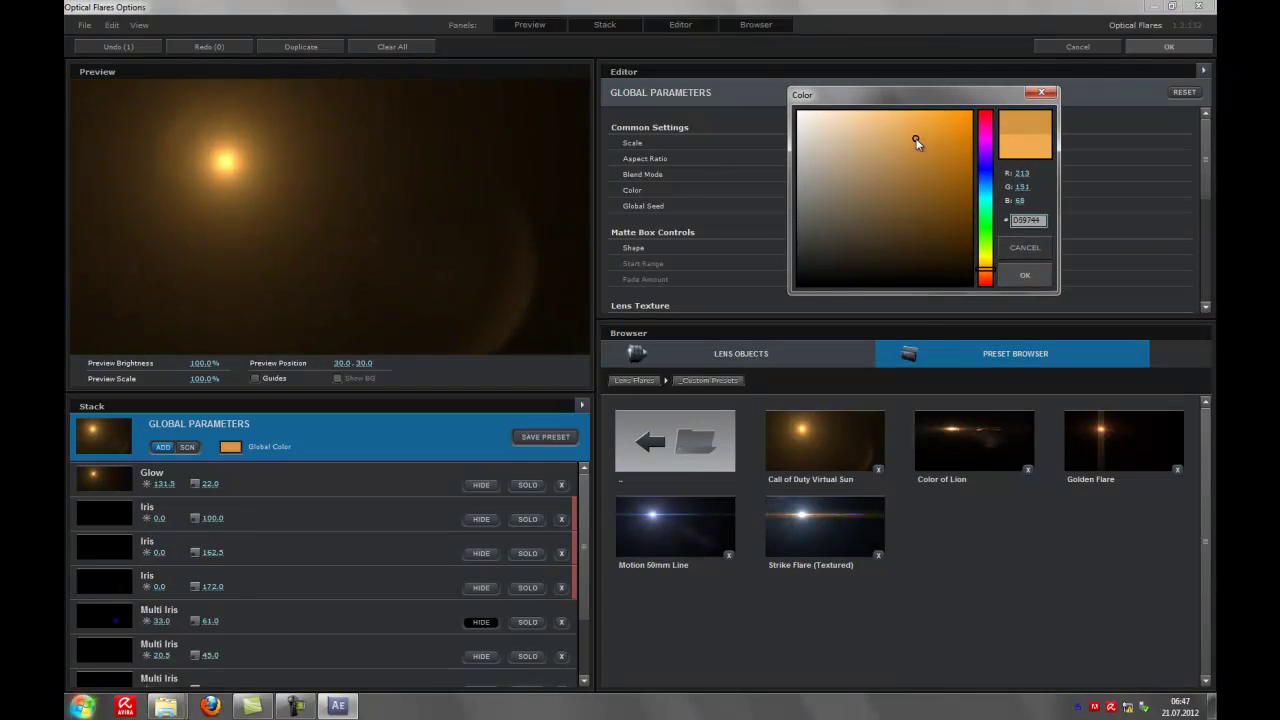
left_click(1025, 276)
Step: Add a Spike Ball at brightness 16, apply, and place the flare on the sun at 286.1, 96.0
left_click(700, 353)
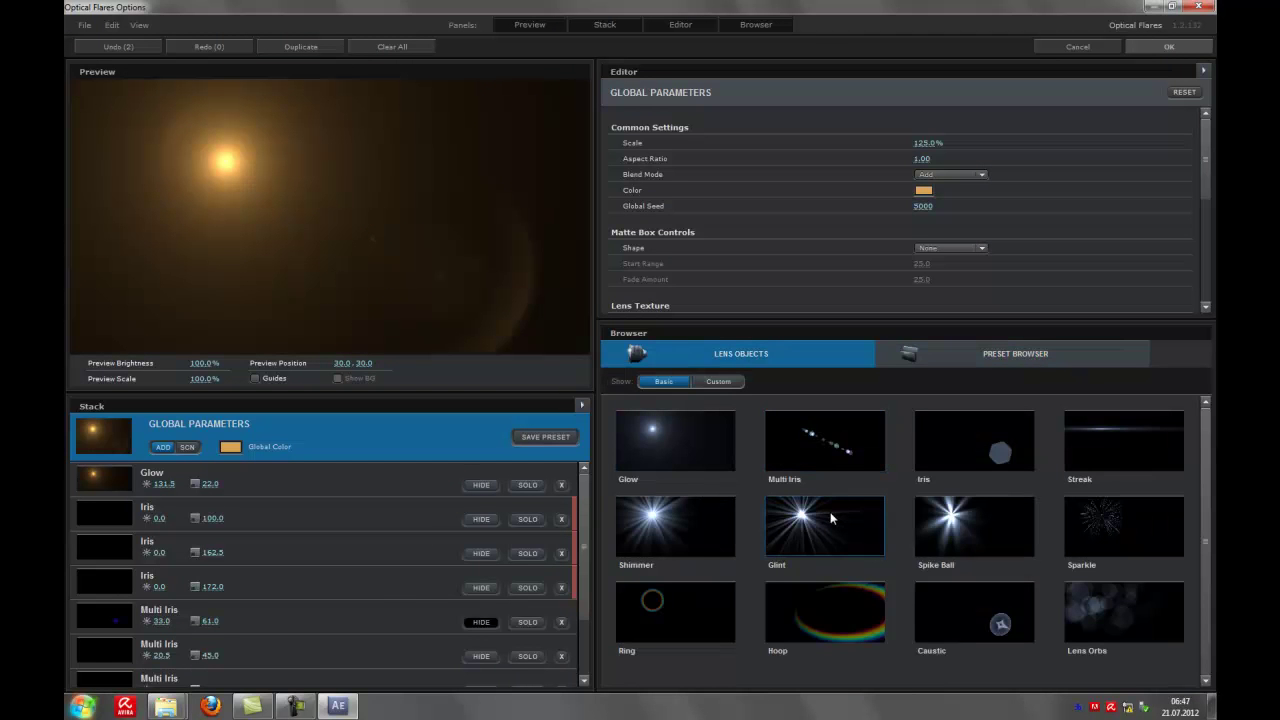
left_click(831, 517)
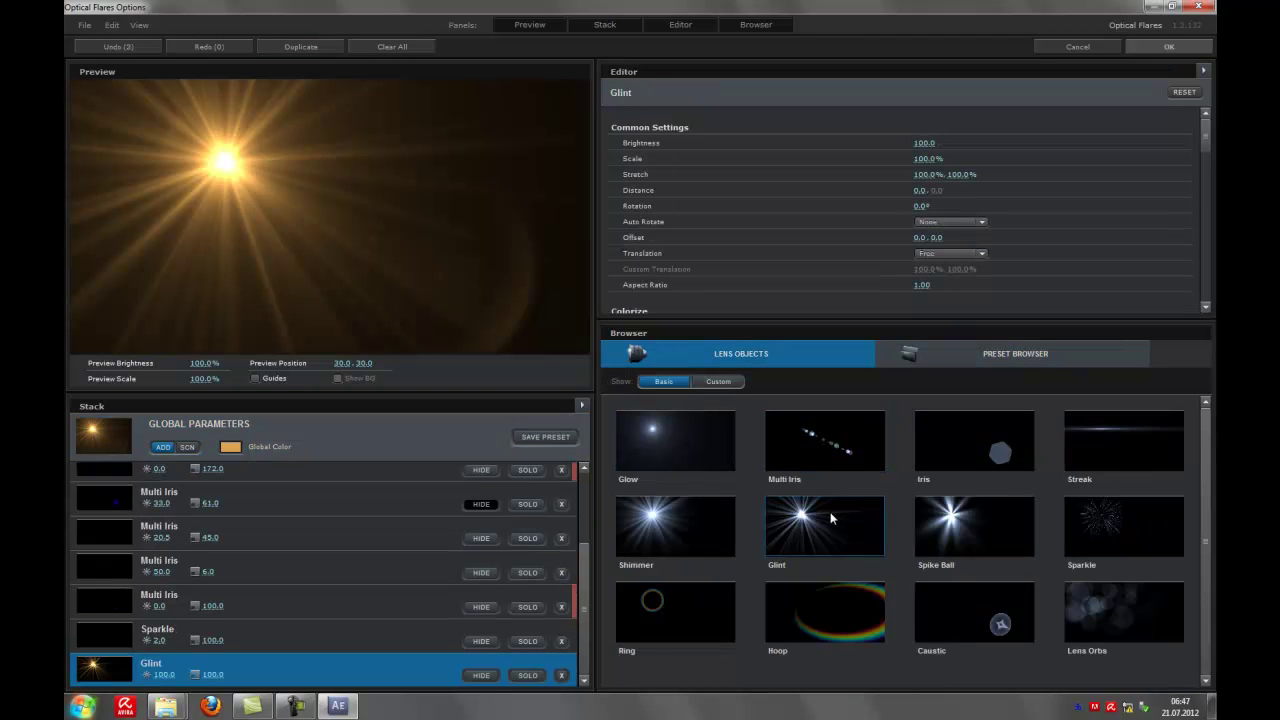
left_click(561, 676)
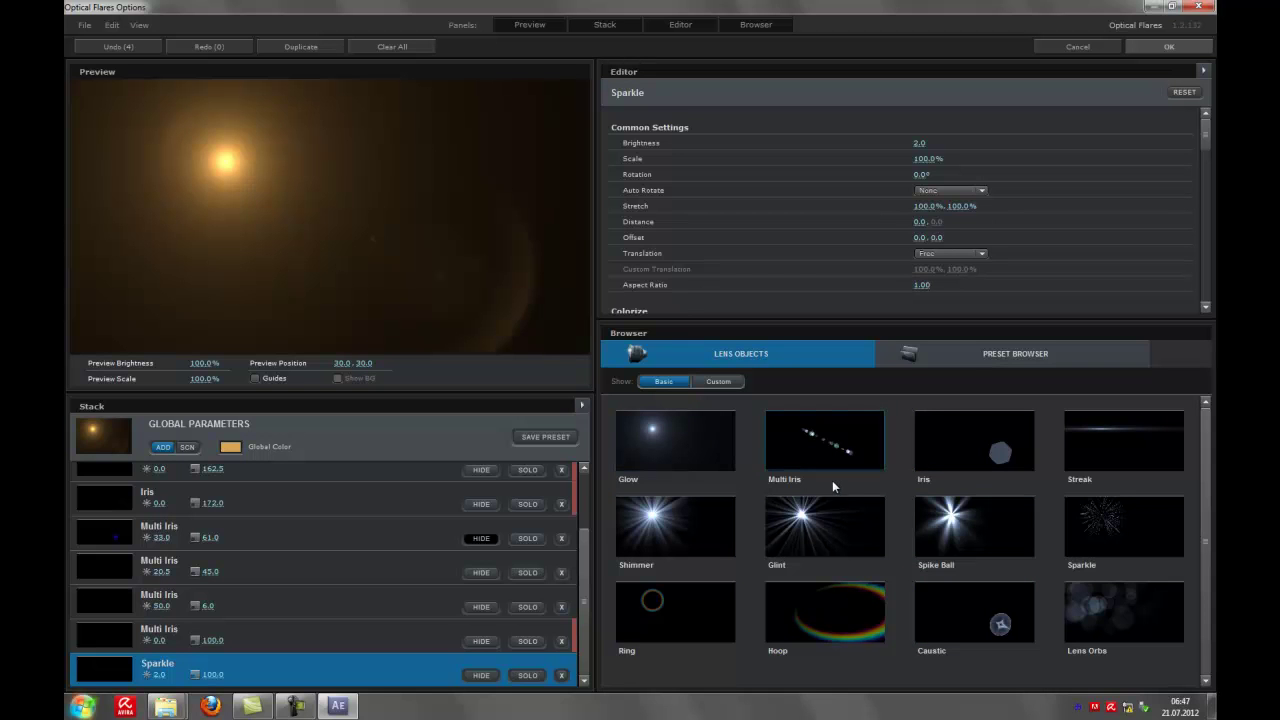
left_click(1000, 526)
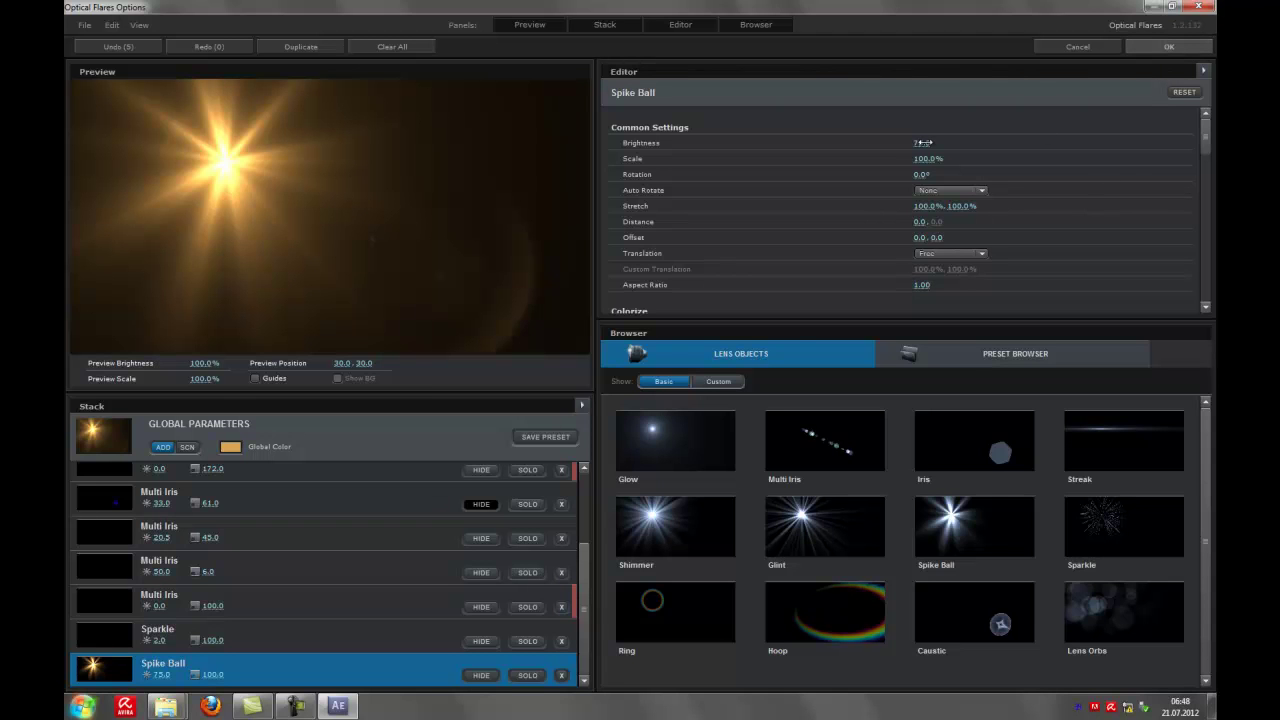
left_click_drag(913, 143, 836, 145)
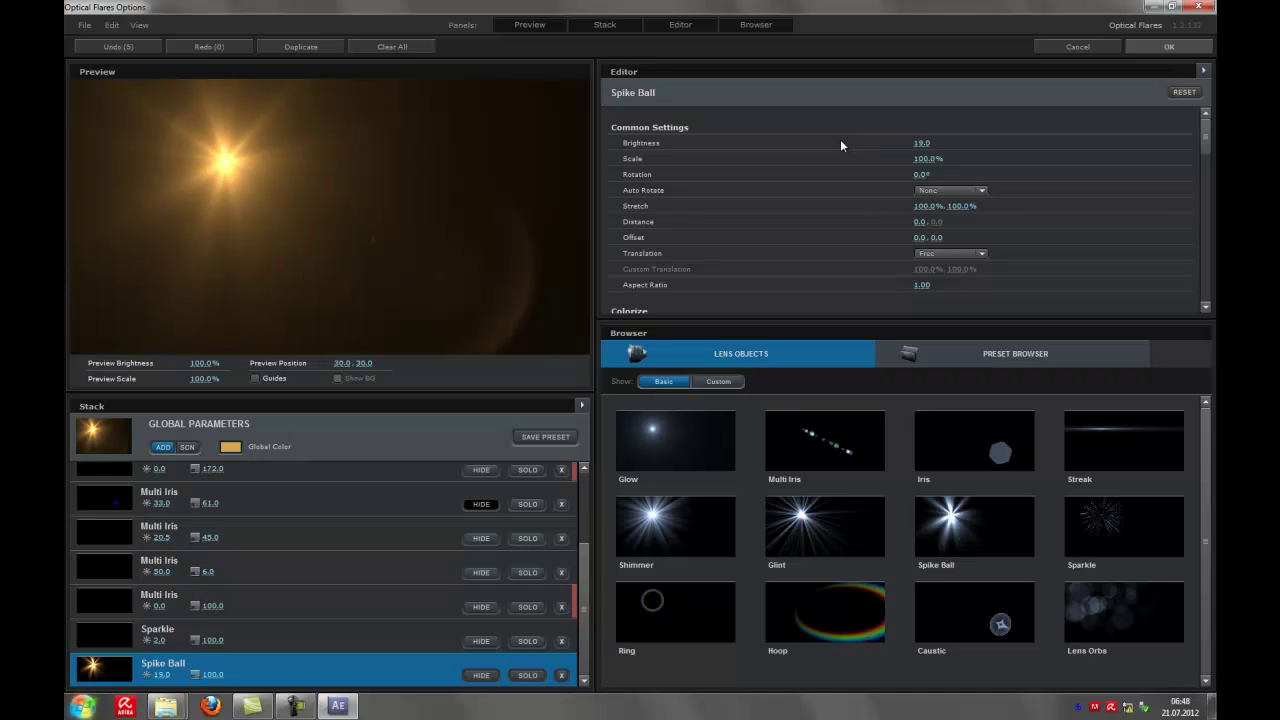
left_click(1168, 47)
left_click_drag(621, 212, 586, 171)
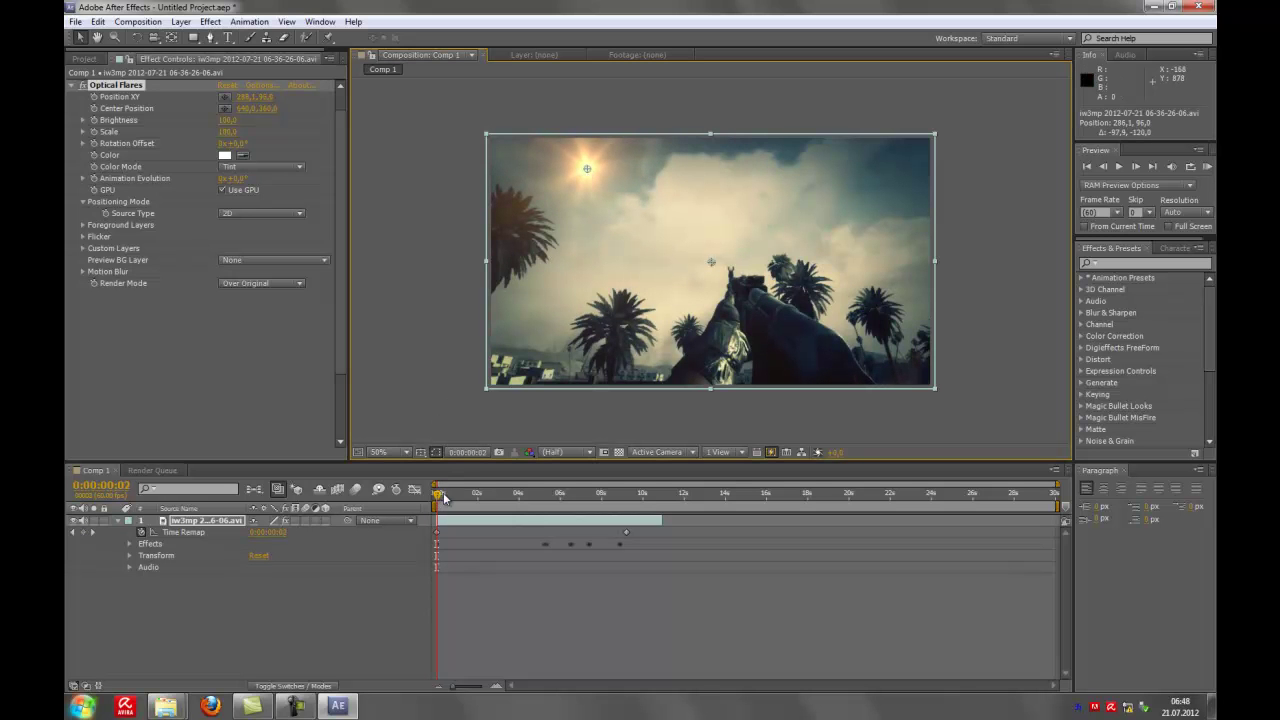
Step: Nudge the flare to 276.4, 92.1 and expand Optical Flares in the timeline, Twixtor Pro collapsed
left_click_drag(441, 497, 436, 495)
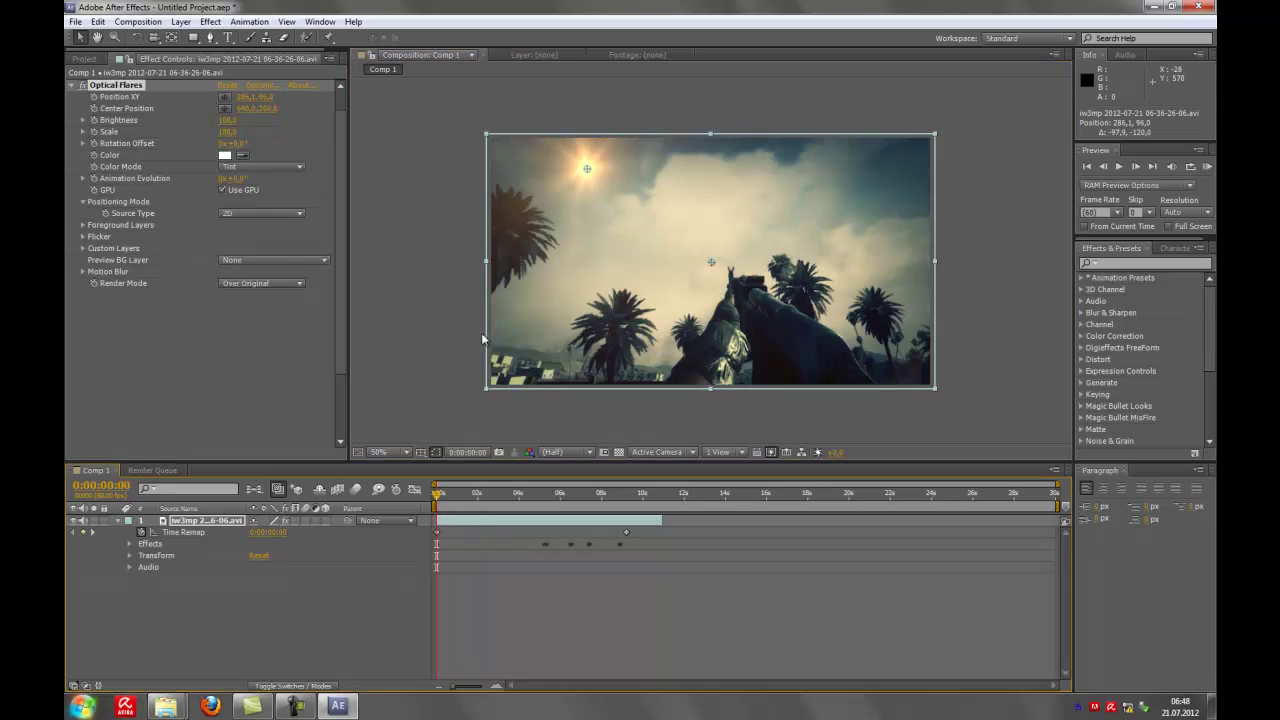
left_click_drag(587, 168, 583, 166)
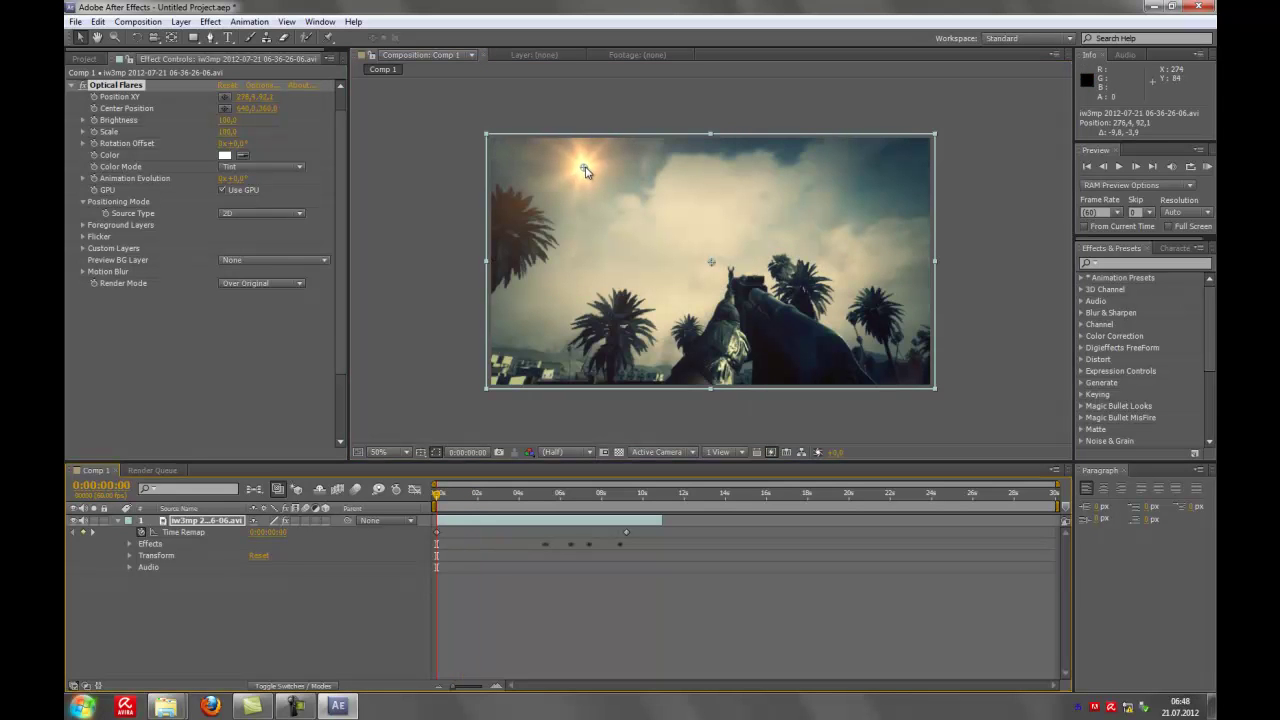
left_click(128, 541)
scroll(157, 618, "down", 2)
scroll(157, 618, "up", 2)
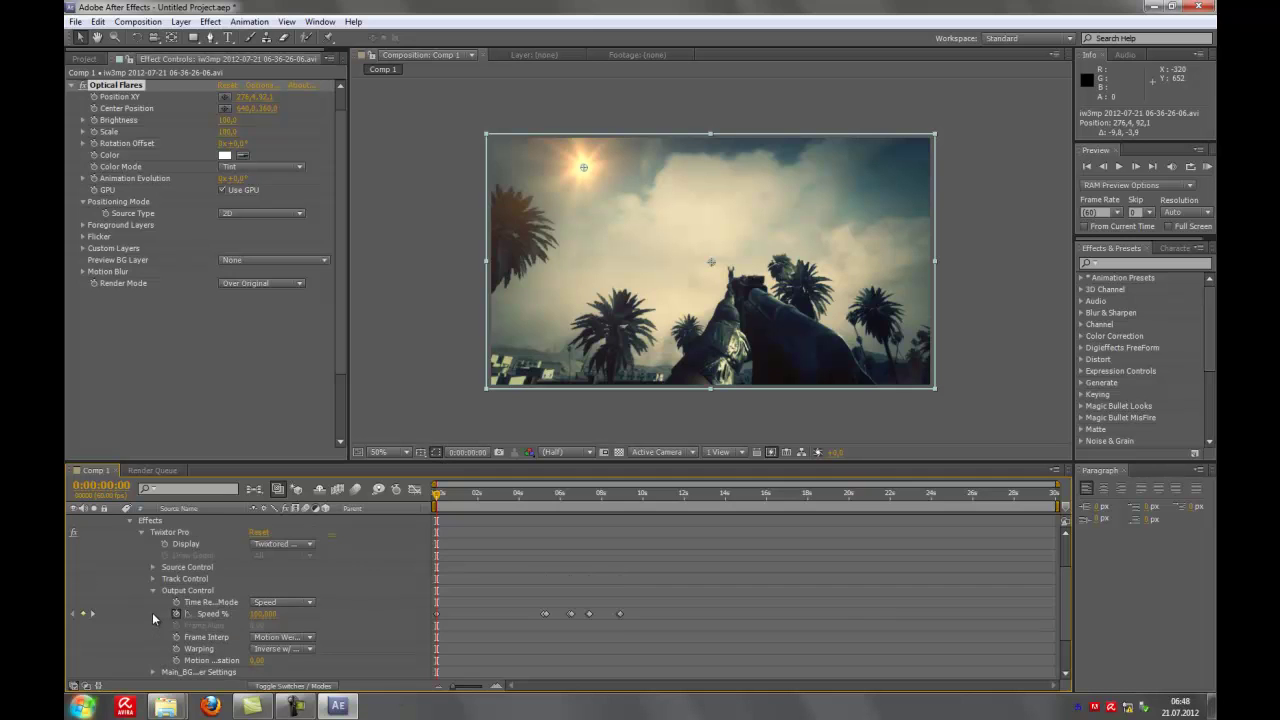
left_click(141, 533)
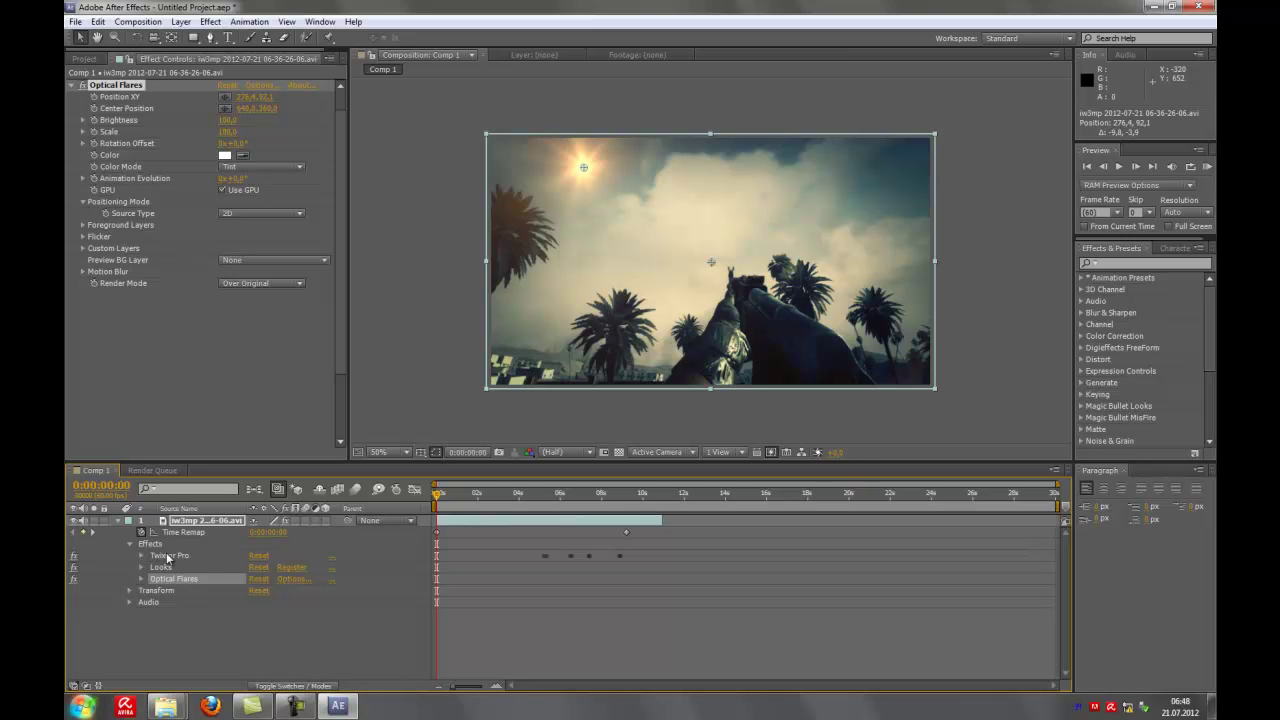
left_click(174, 580)
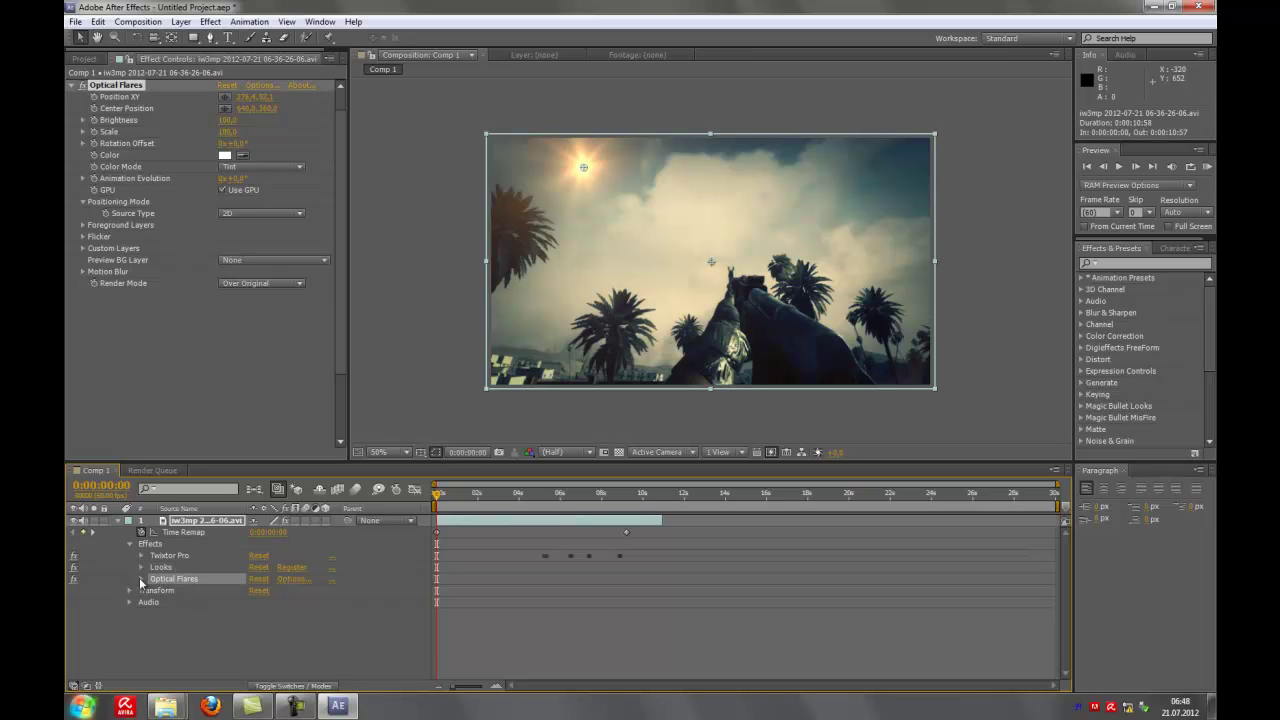
left_click(141, 579)
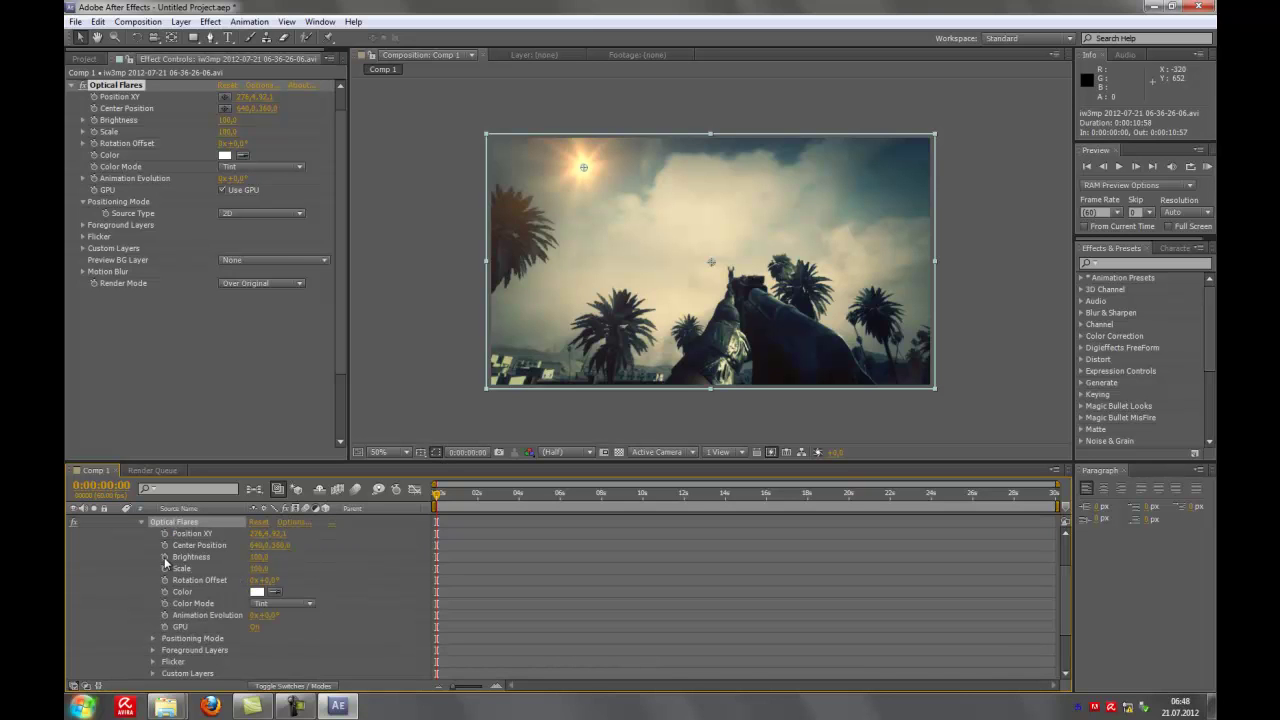
Step: Keyframe flare Brightness at 0 at the start, then 200 around five seconds
left_click(166, 557)
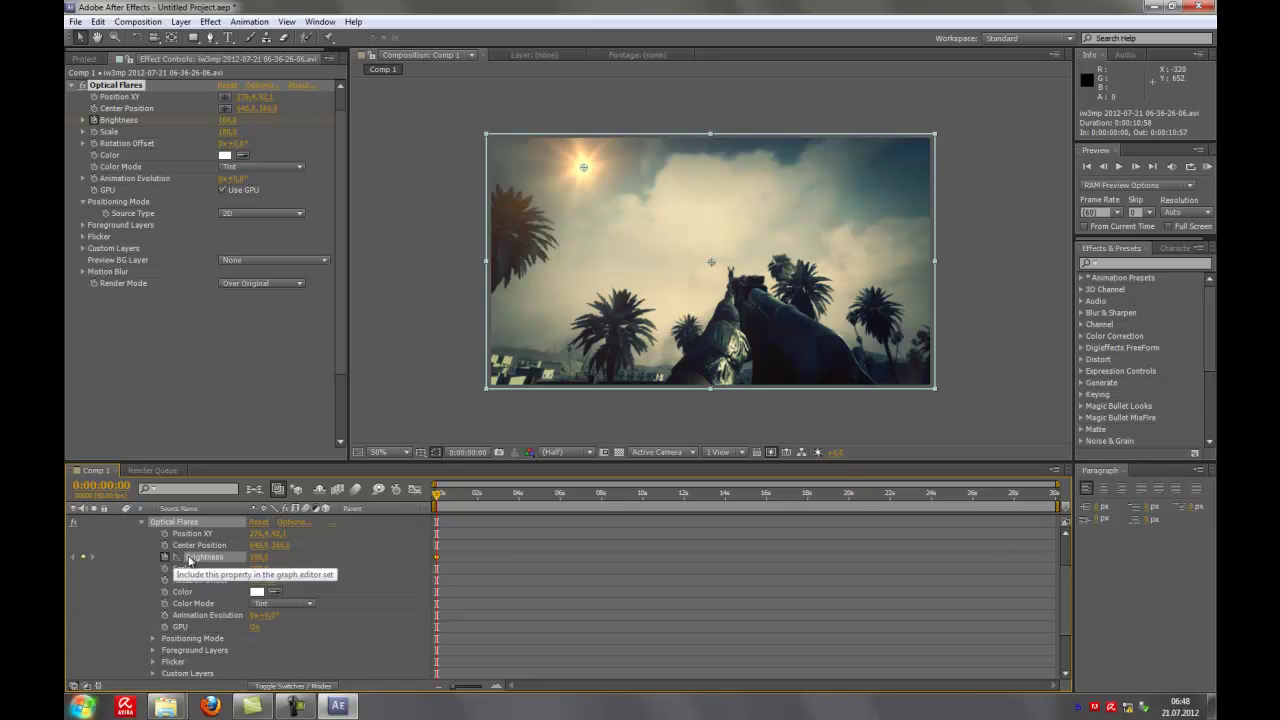
left_click_drag(250, 557, 170, 557)
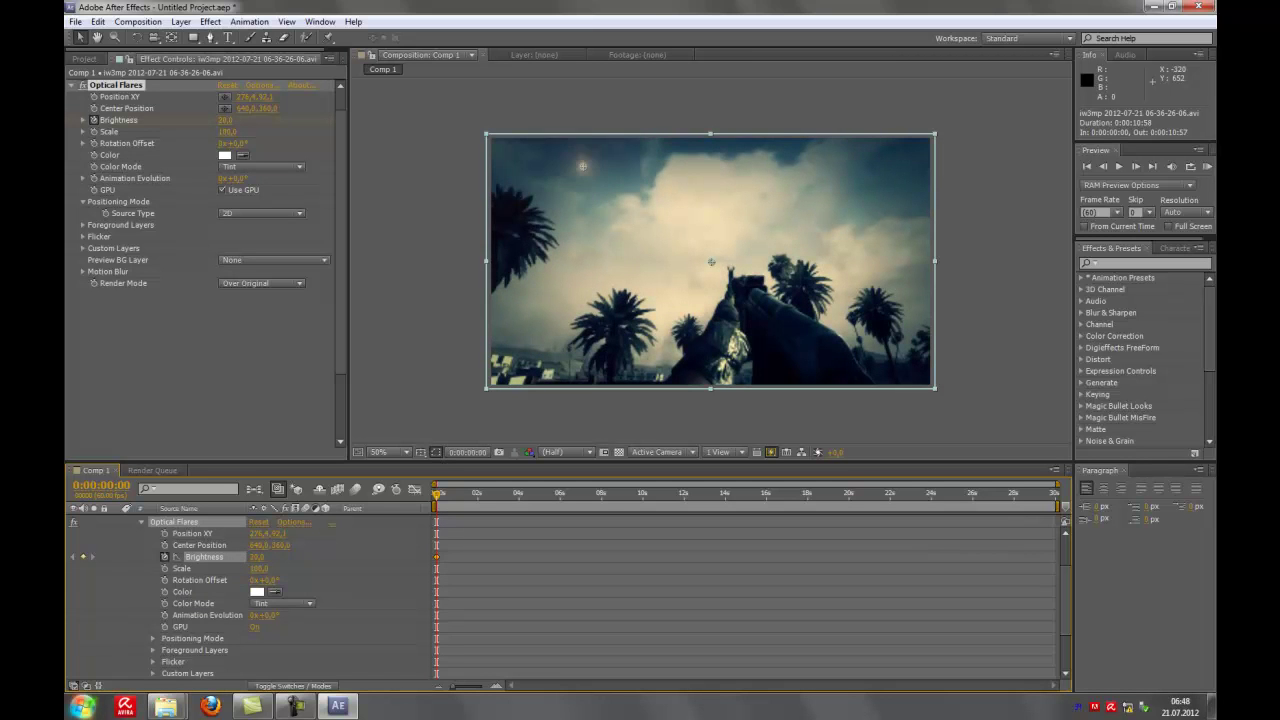
left_click_drag(256, 557, 236, 557)
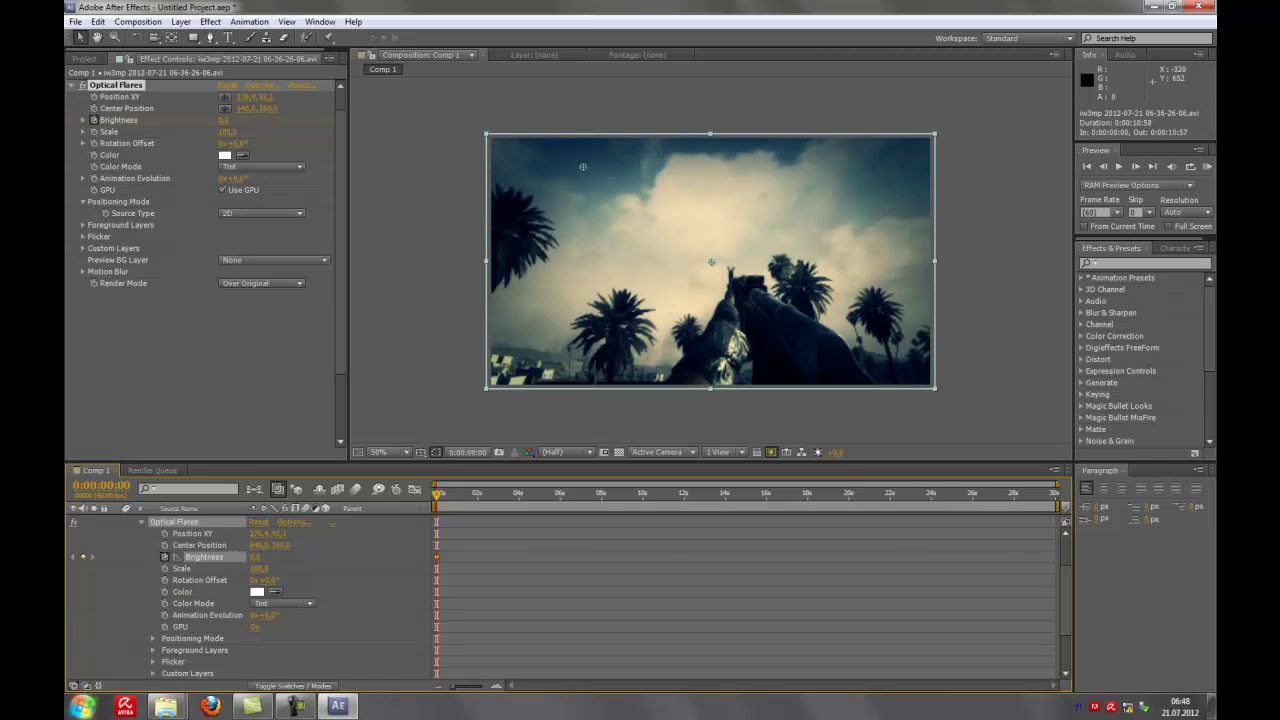
left_click_drag(440, 500, 493, 507)
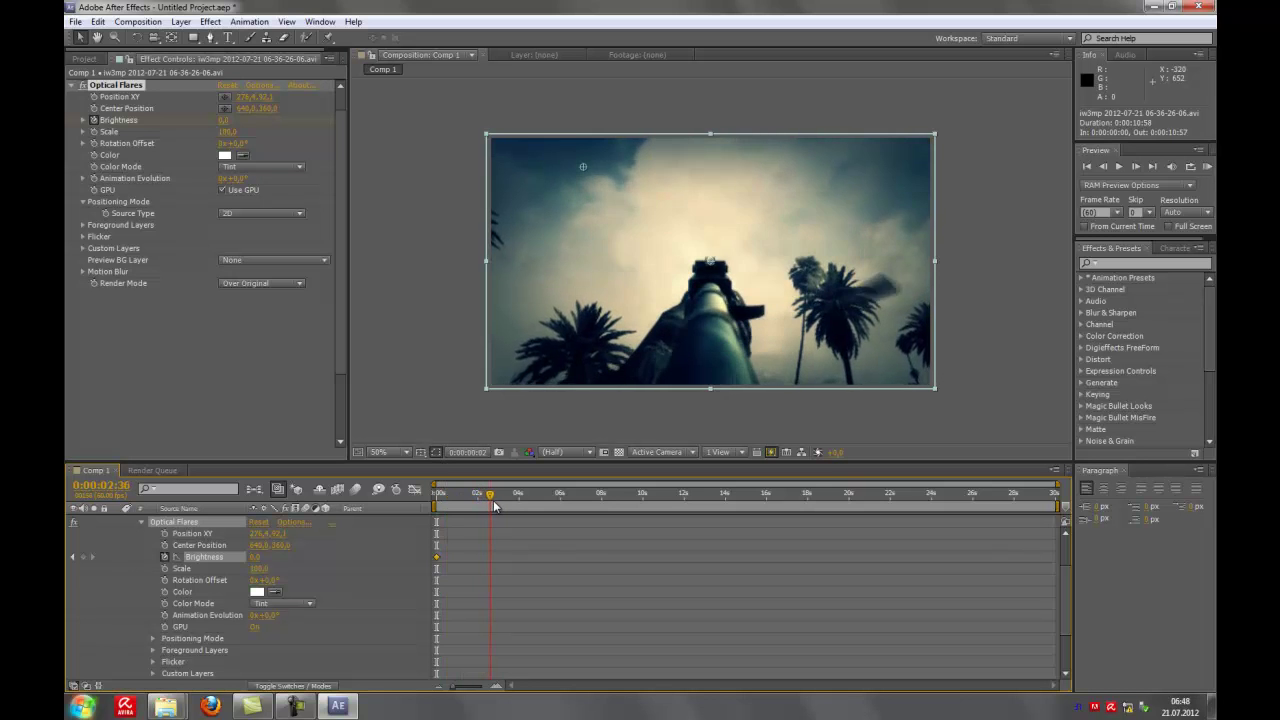
left_click_drag(493, 507, 541, 500)
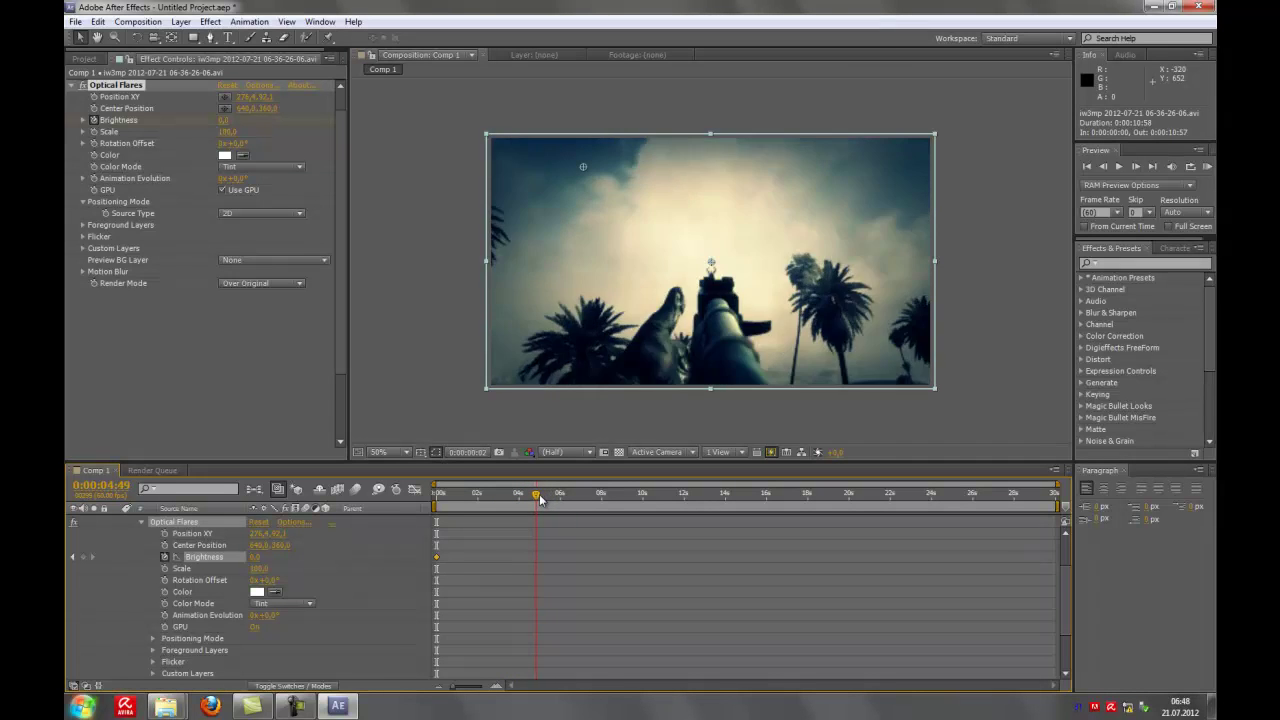
left_click_drag(541, 500, 548, 500)
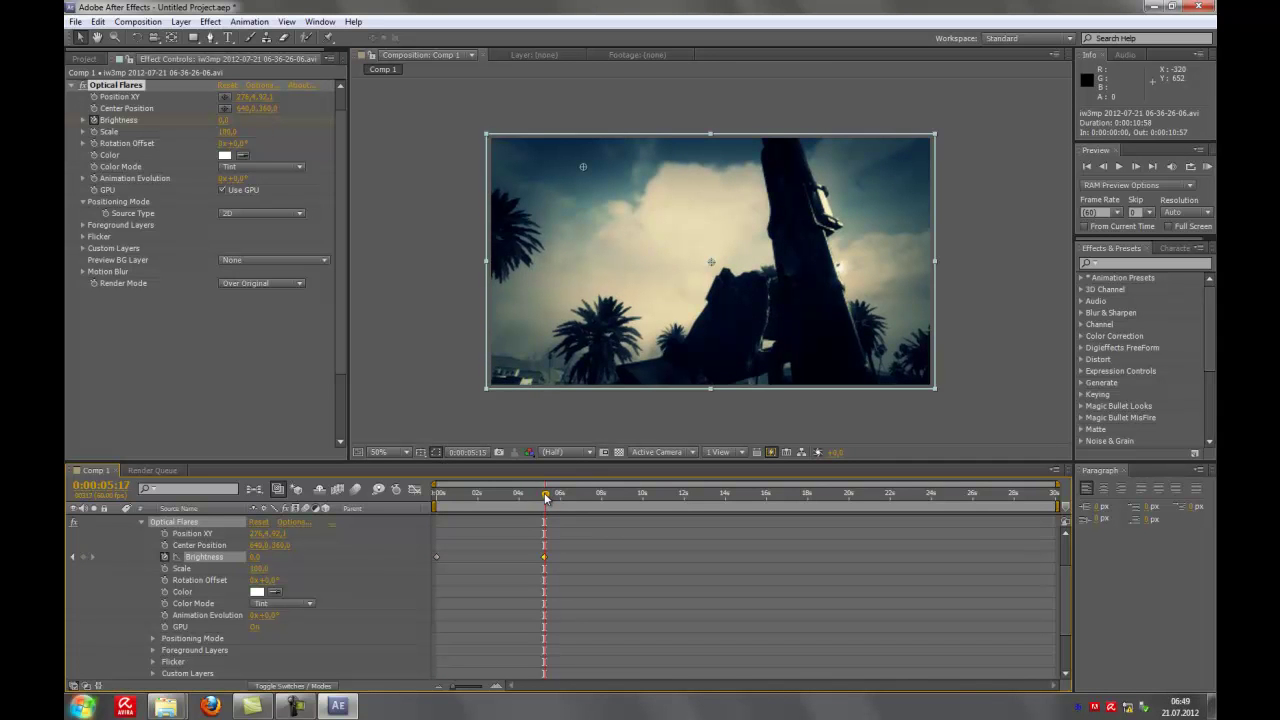
left_click_drag(544, 497, 549, 497)
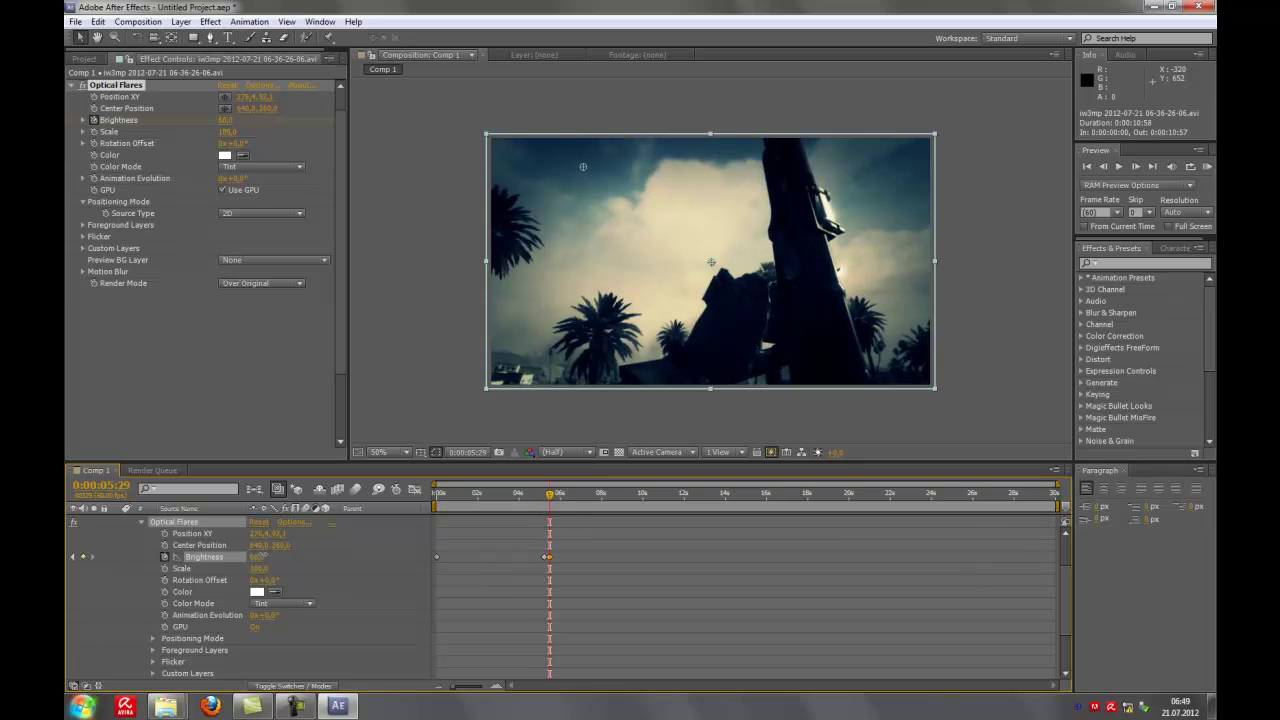
left_click_drag(255, 556, 268, 552)
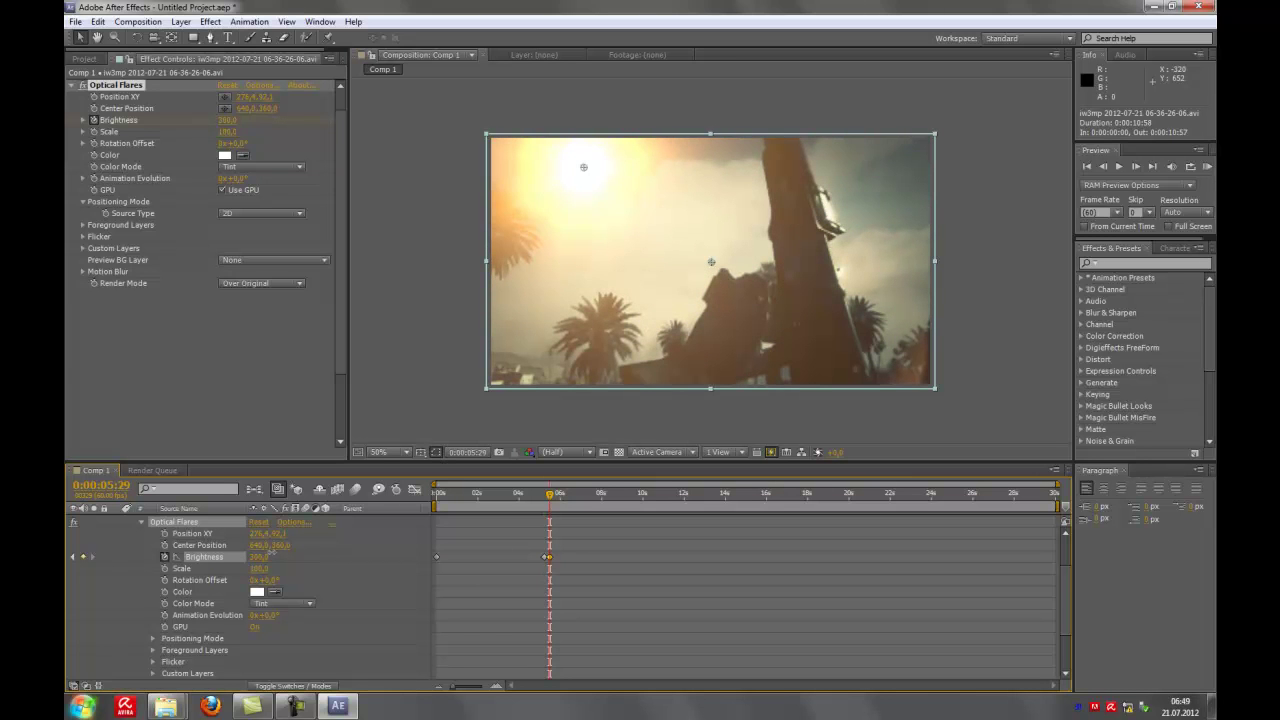
Step: Add Brightness keyframes of 110, then 100 at about 0:00:07:29
mouse_move(549, 494)
left_mouse_down()
mouse_move(408, 503)
mouse_move(607, 503)
mouse_move(575, 502)
left_mouse_up()
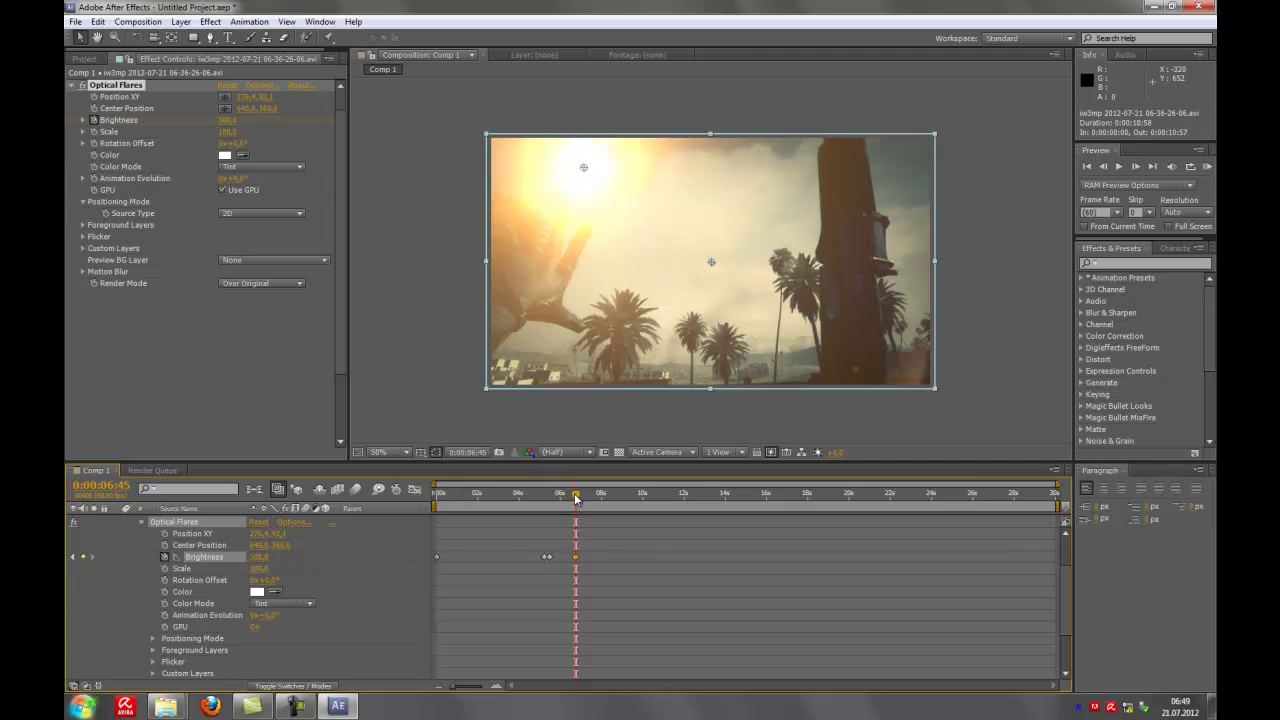
left_click_drag(576, 498, 578, 498)
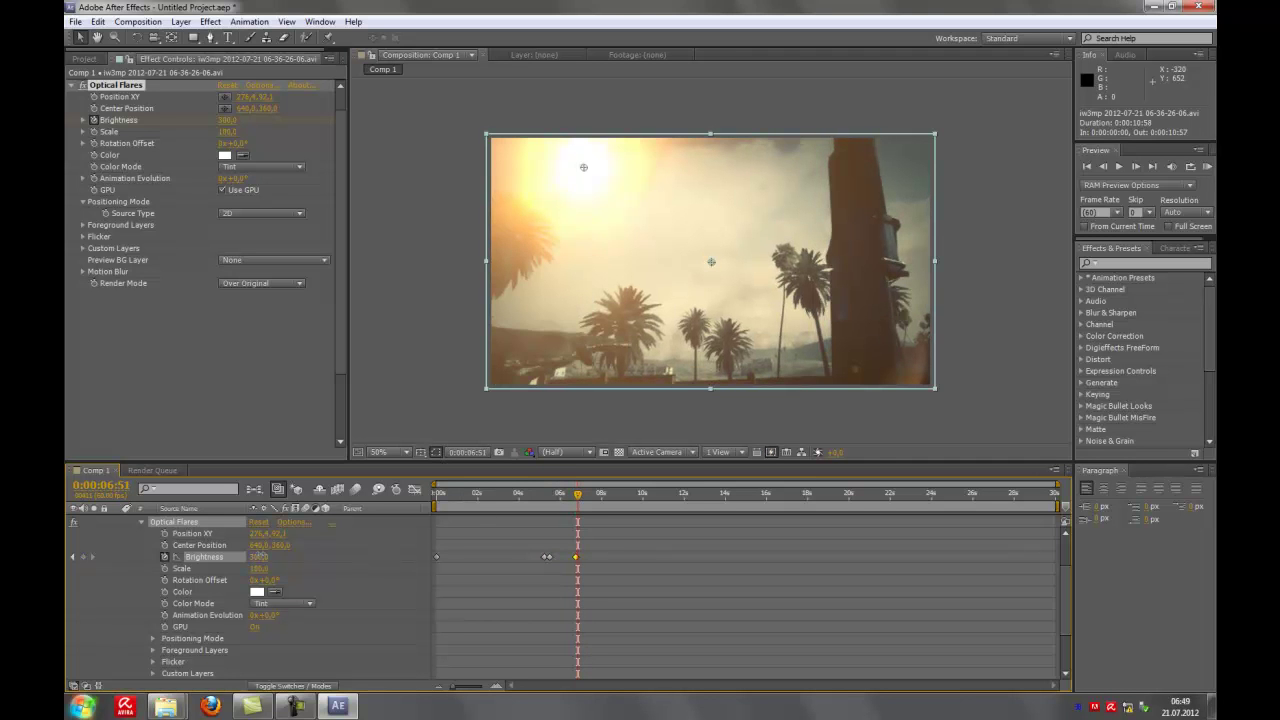
left_click_drag(258, 556, 252, 556)
left_click_drag(578, 500, 588, 502)
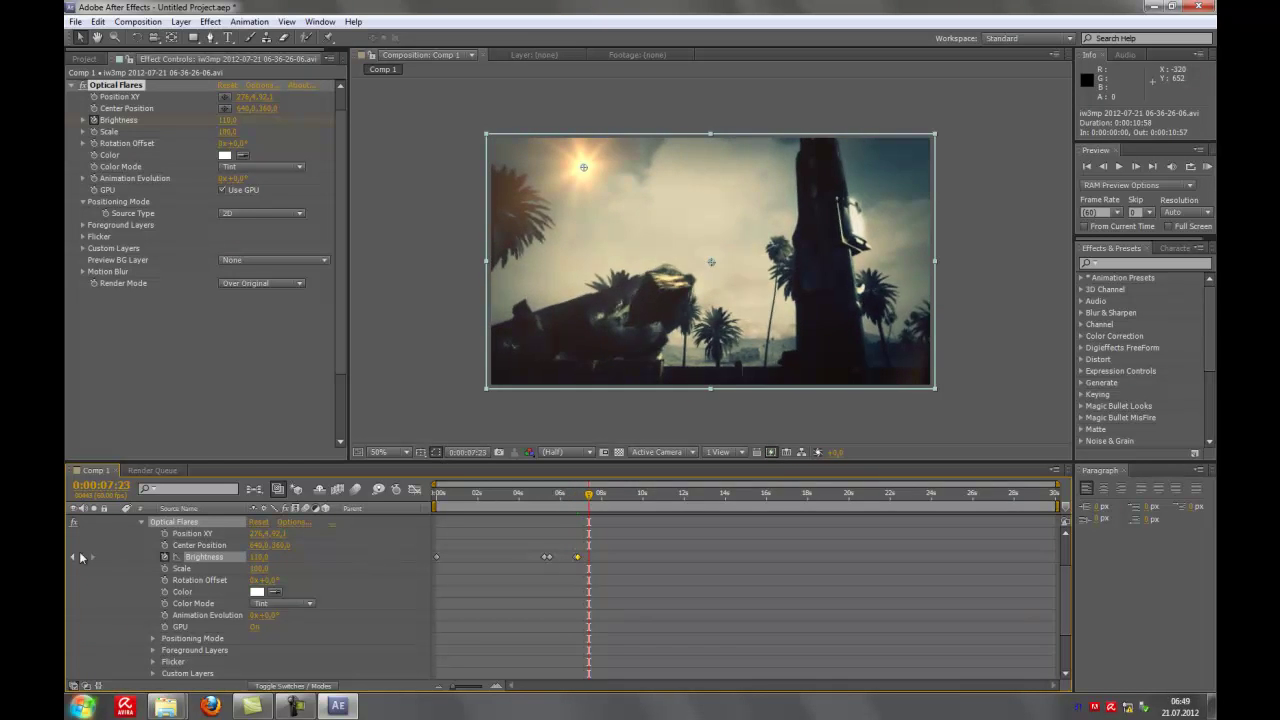
left_click_drag(592, 500, 594, 501)
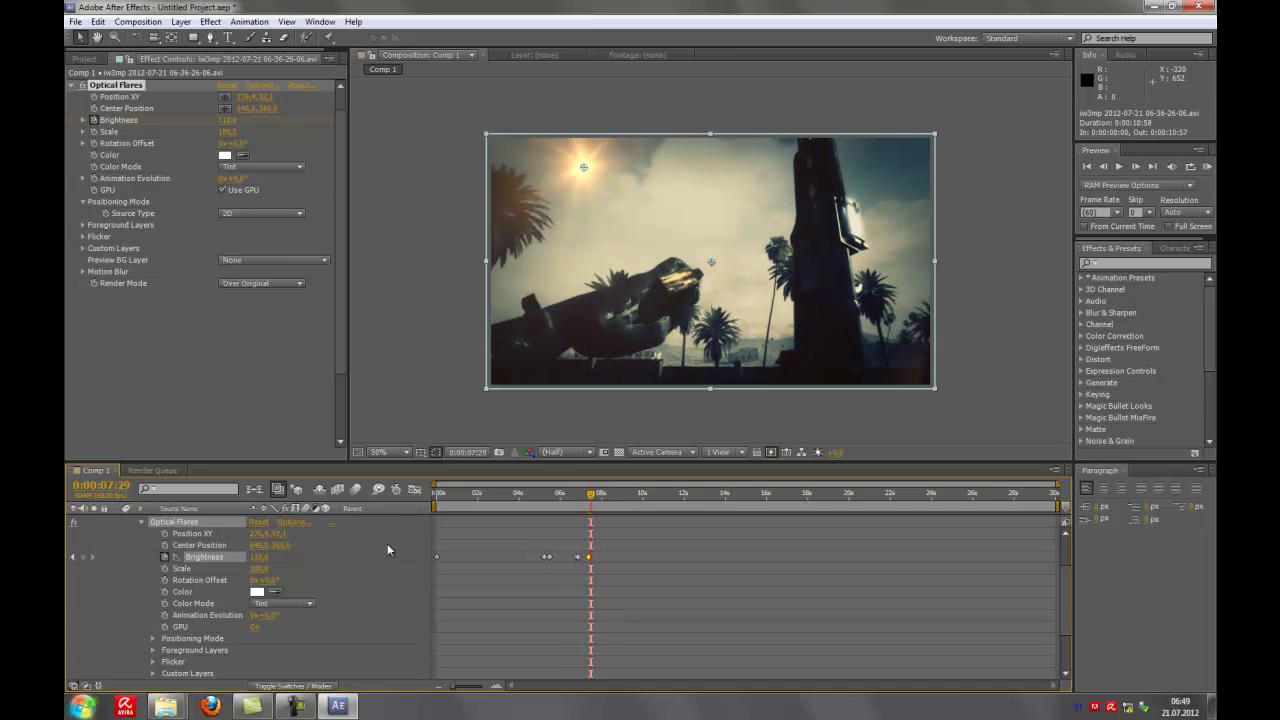
left_click(258, 557)
type("100")
key("Return")
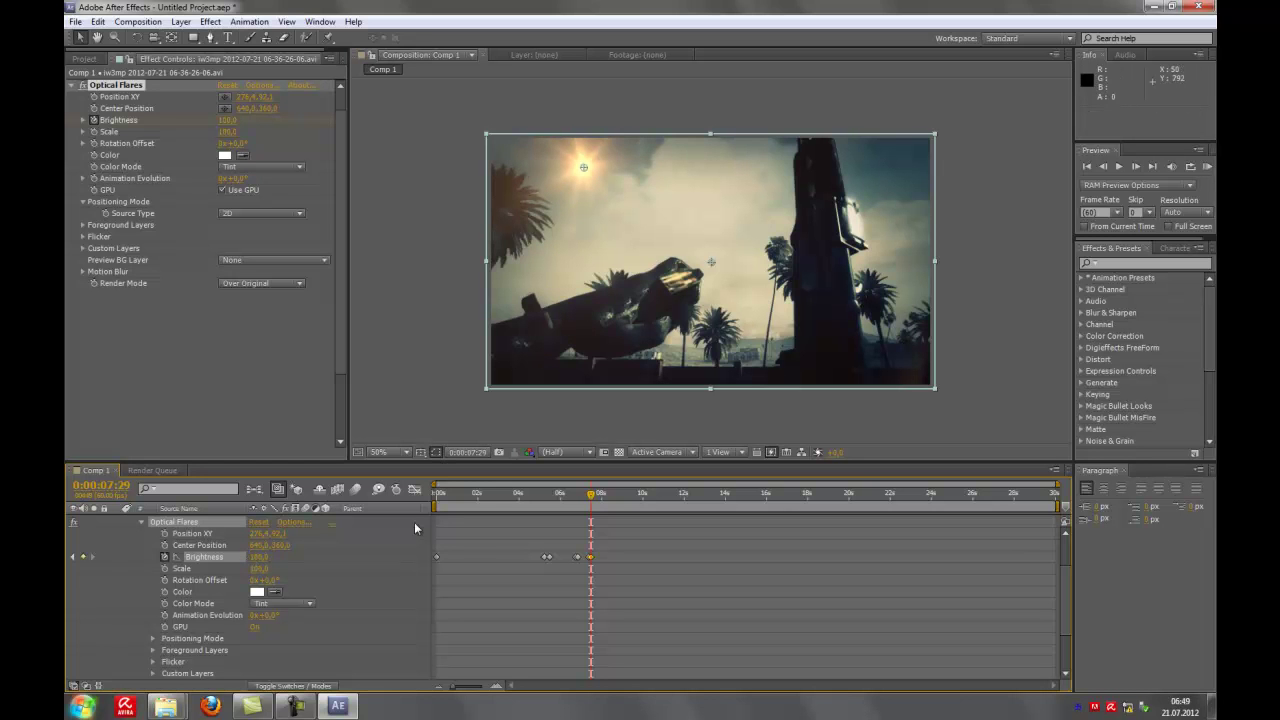
Step: Set Brightness to 0 at 0:00:10:05, check later frames, and return to the start
mouse_move(591, 494)
left_mouse_down()
mouse_move(545, 500)
mouse_move(644, 505)
left_mouse_up()
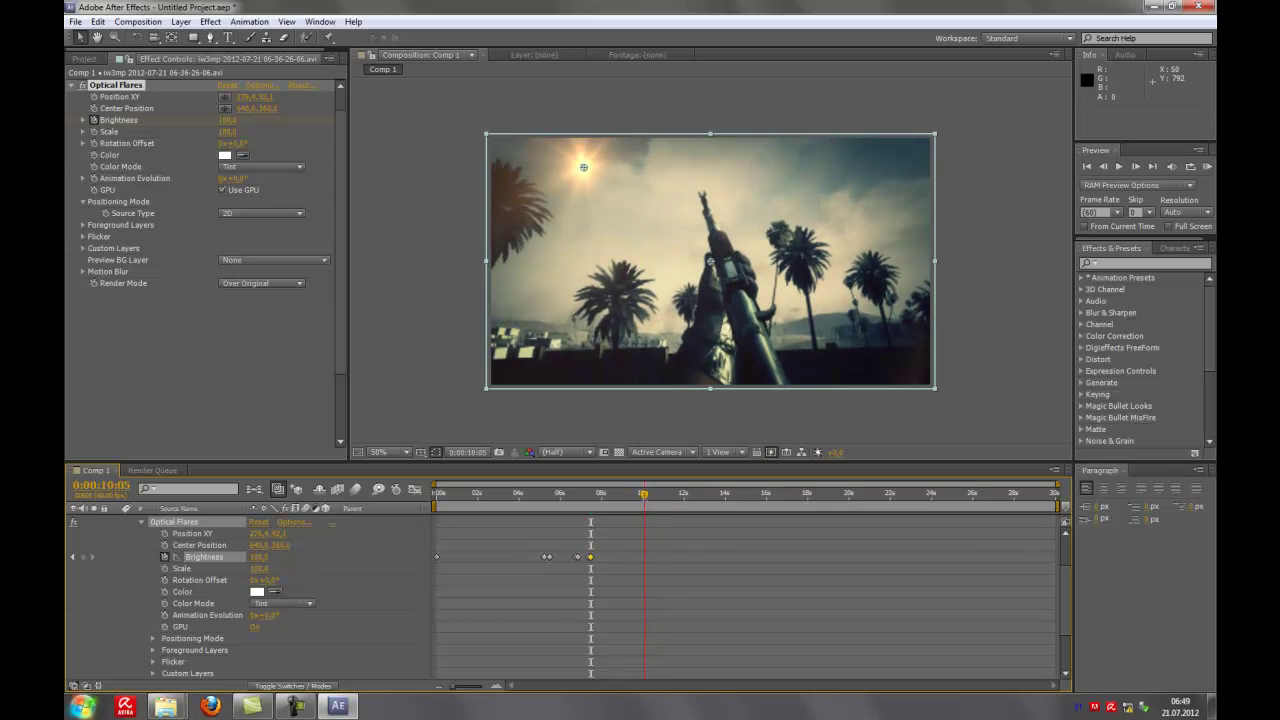
left_click(257, 558)
key("Return")
mouse_move(664, 498)
left_mouse_down()
mouse_move(443, 518)
mouse_move(650, 504)
left_mouse_up()
key("Home")
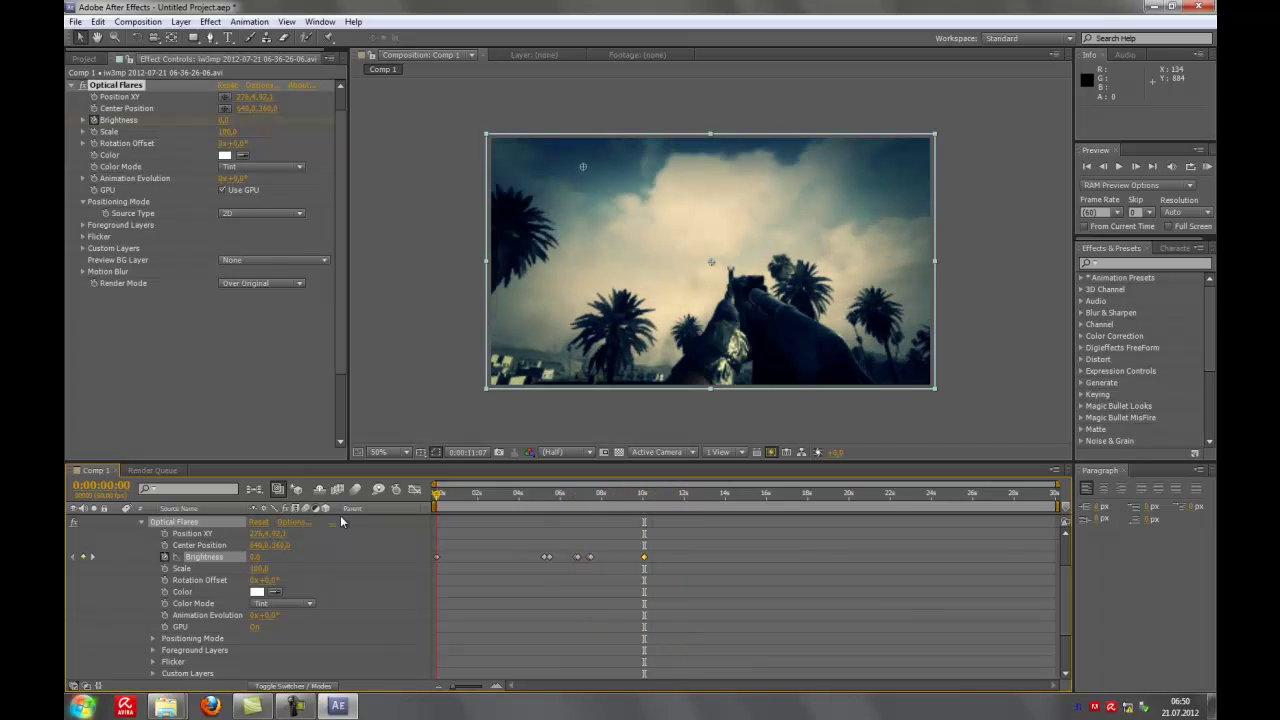
Step: Collapse the Optical Flares properties and the layer's effects list in the timeline
left_click(145, 523)
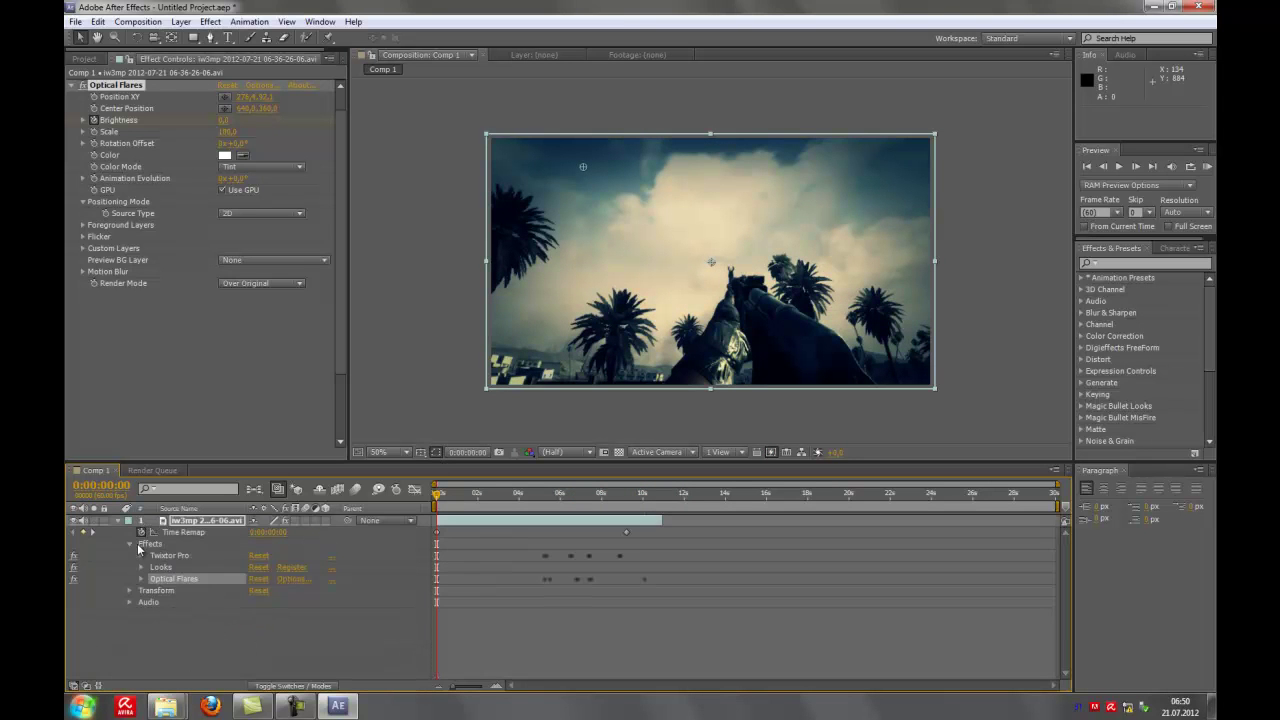
left_click(128, 542)
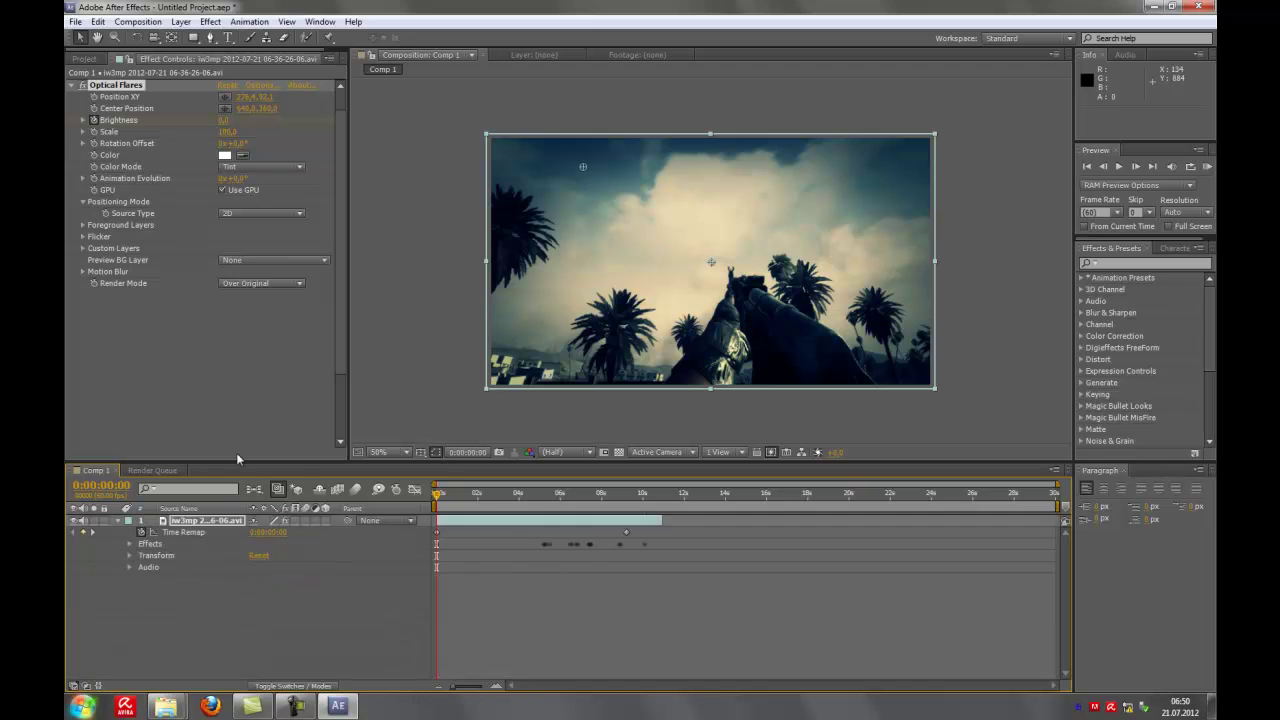
left_click(584, 252)
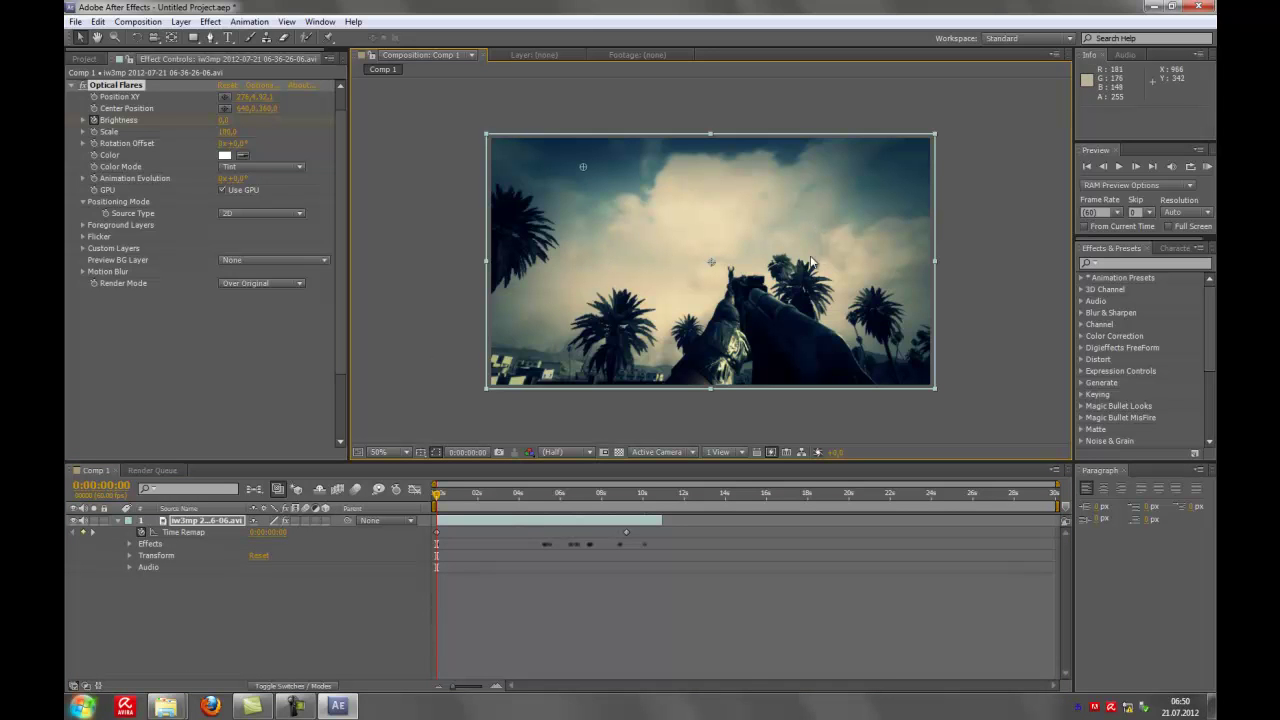
Step: Apply Effect > Generate > Vegas to the gameplay footage
right_click(606, 340)
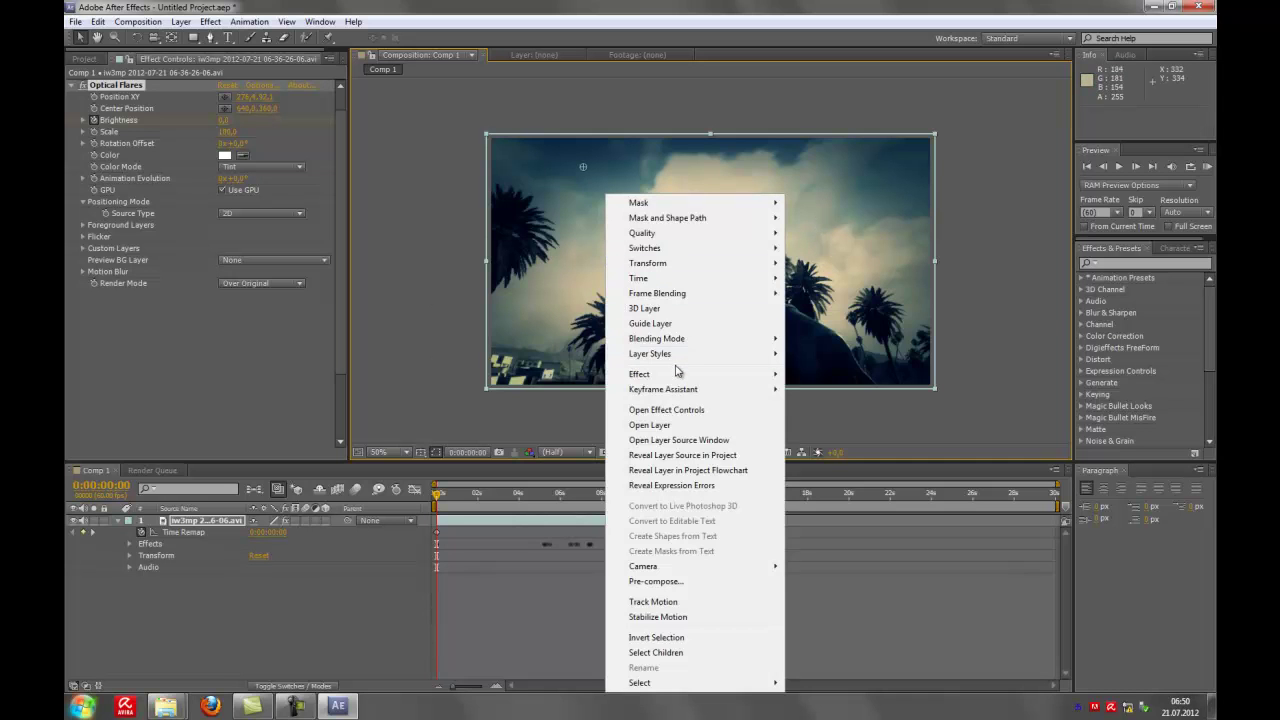
mouse_move(676, 372)
mouse_move(818, 379)
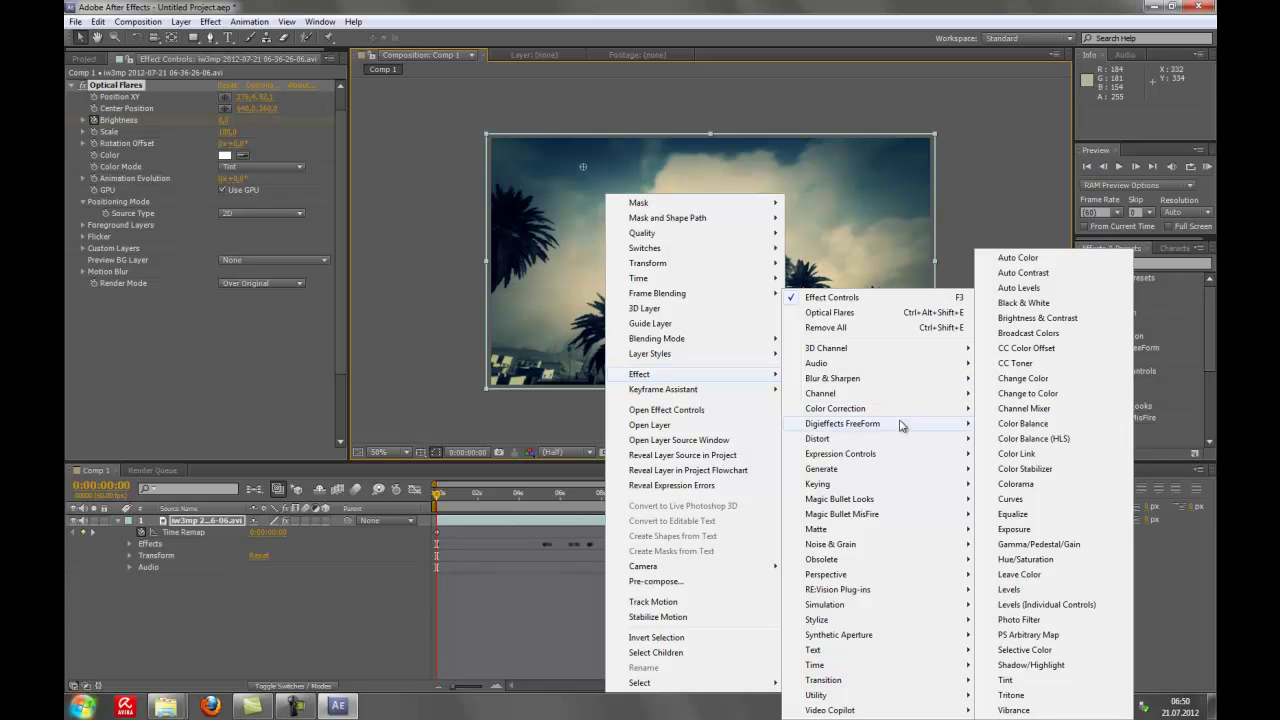
mouse_move(903, 432)
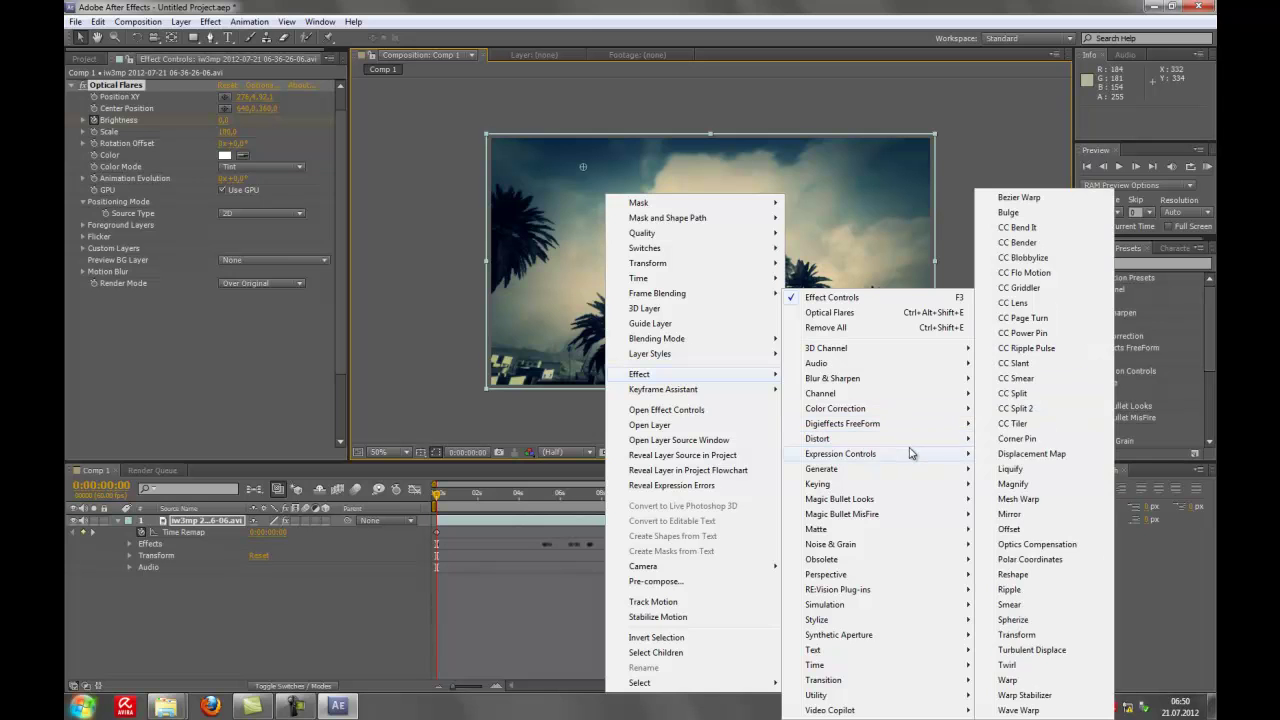
mouse_move(893, 476)
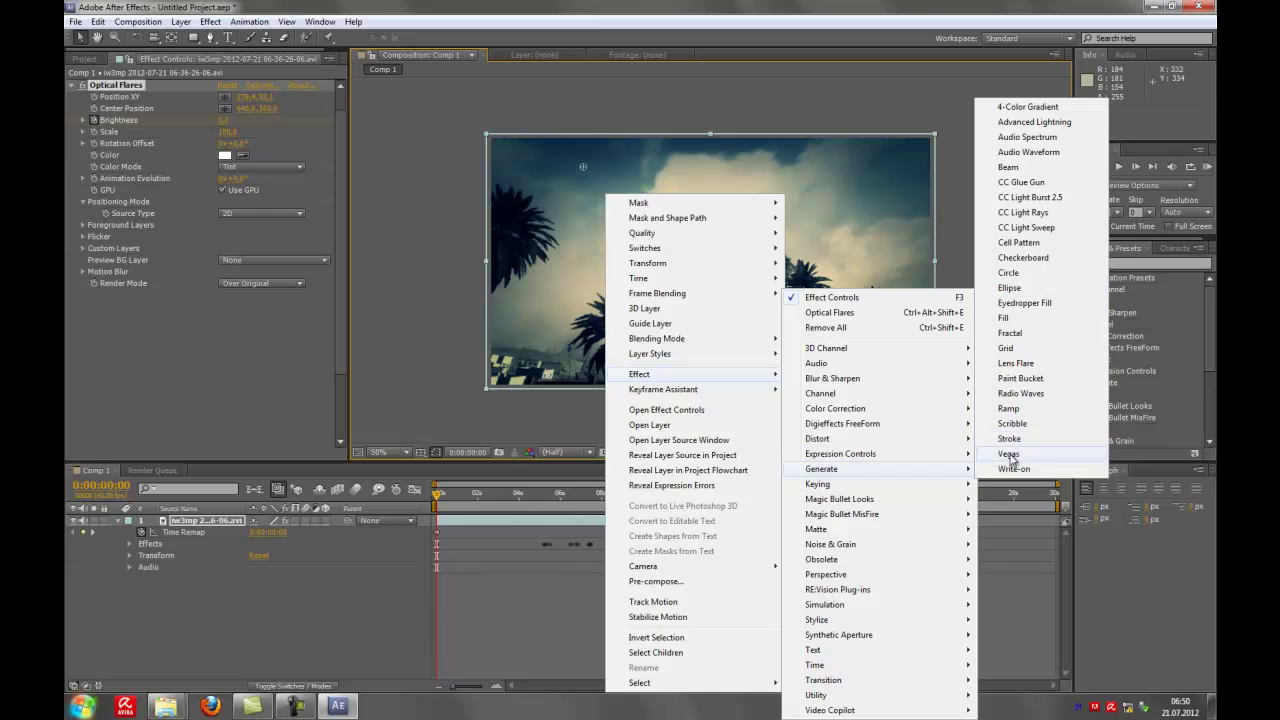
left_click(1008, 454)
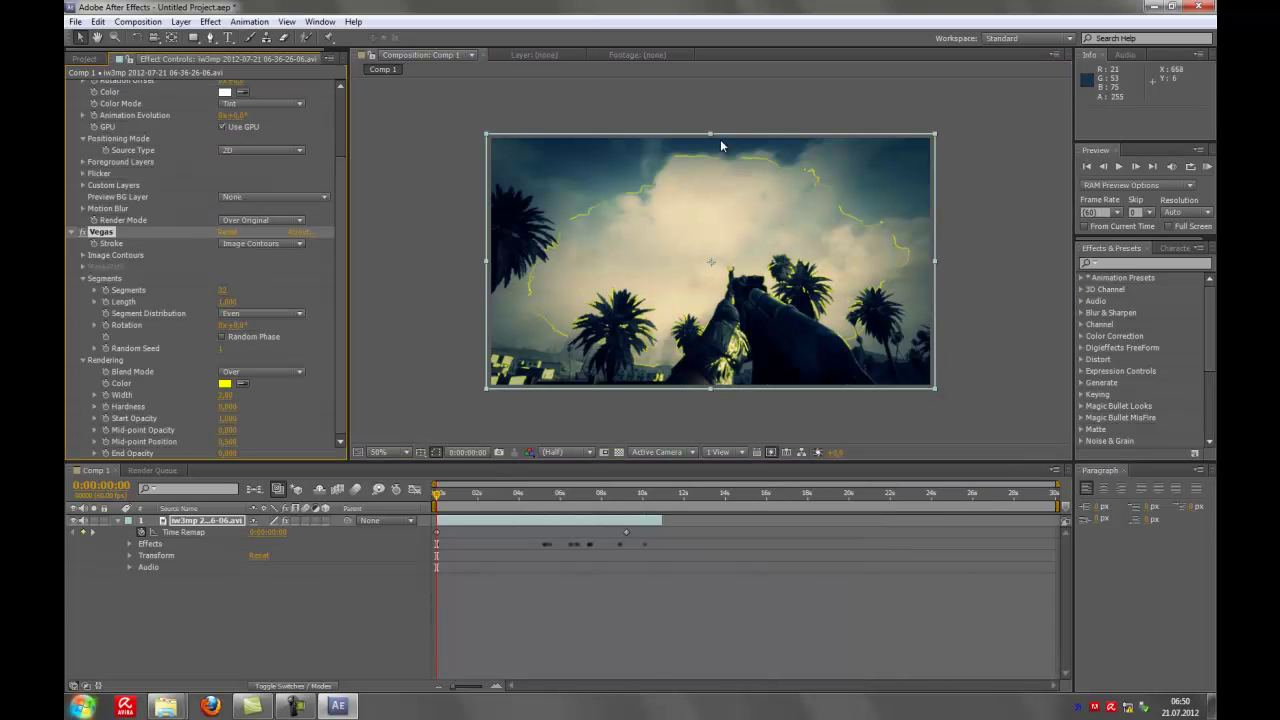
Step: Try the Vegas blend mode Transparent, then set it back to Over
scroll(336, 191, "up", 3)
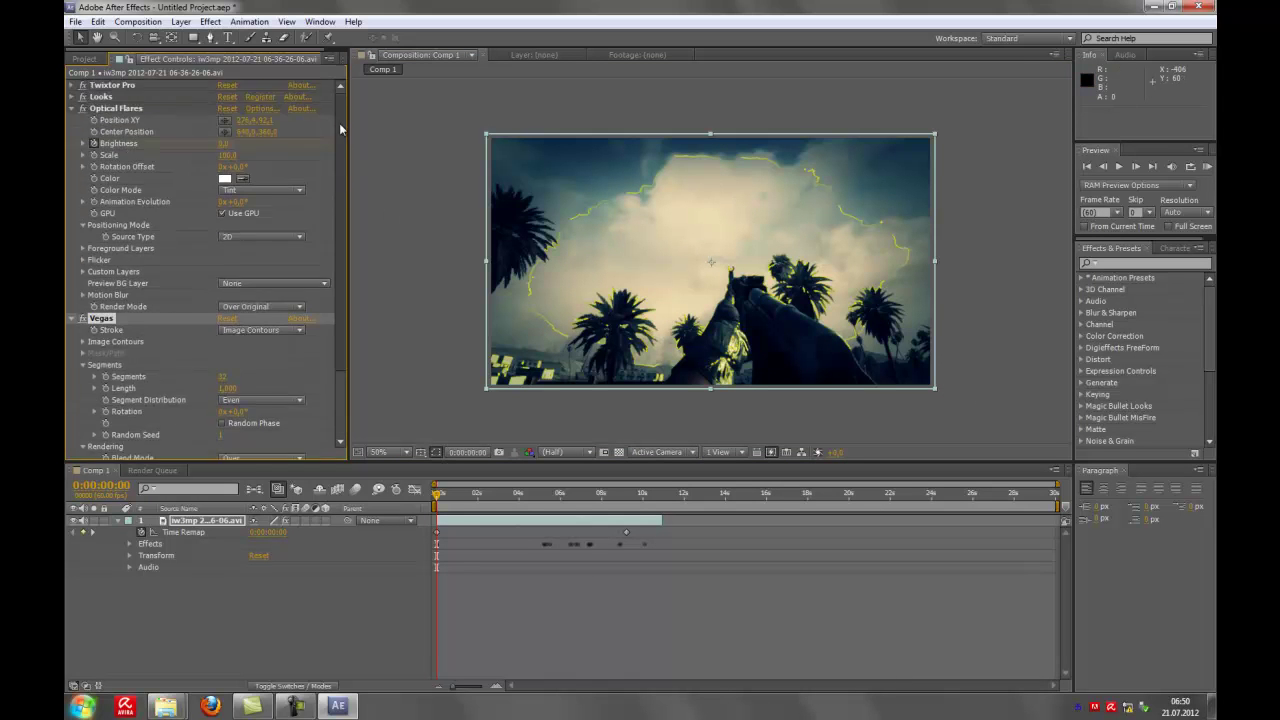
scroll(328, 198, "down", 3)
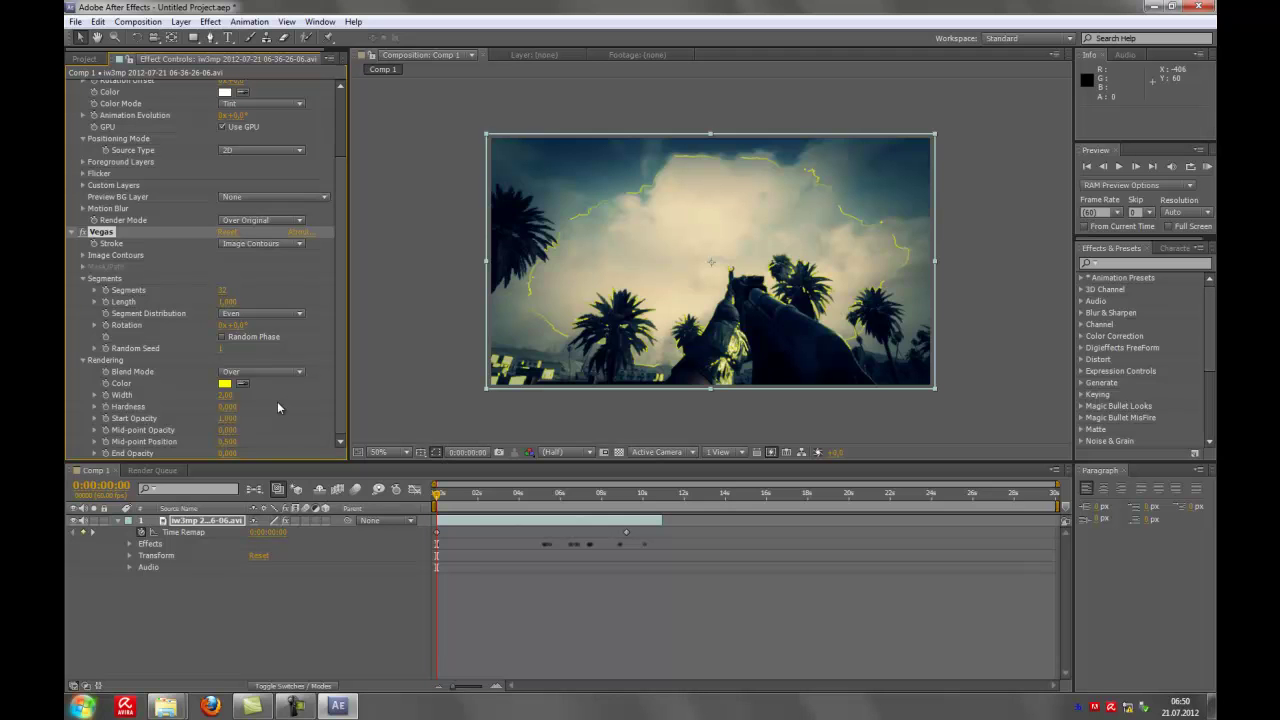
left_click(229, 374)
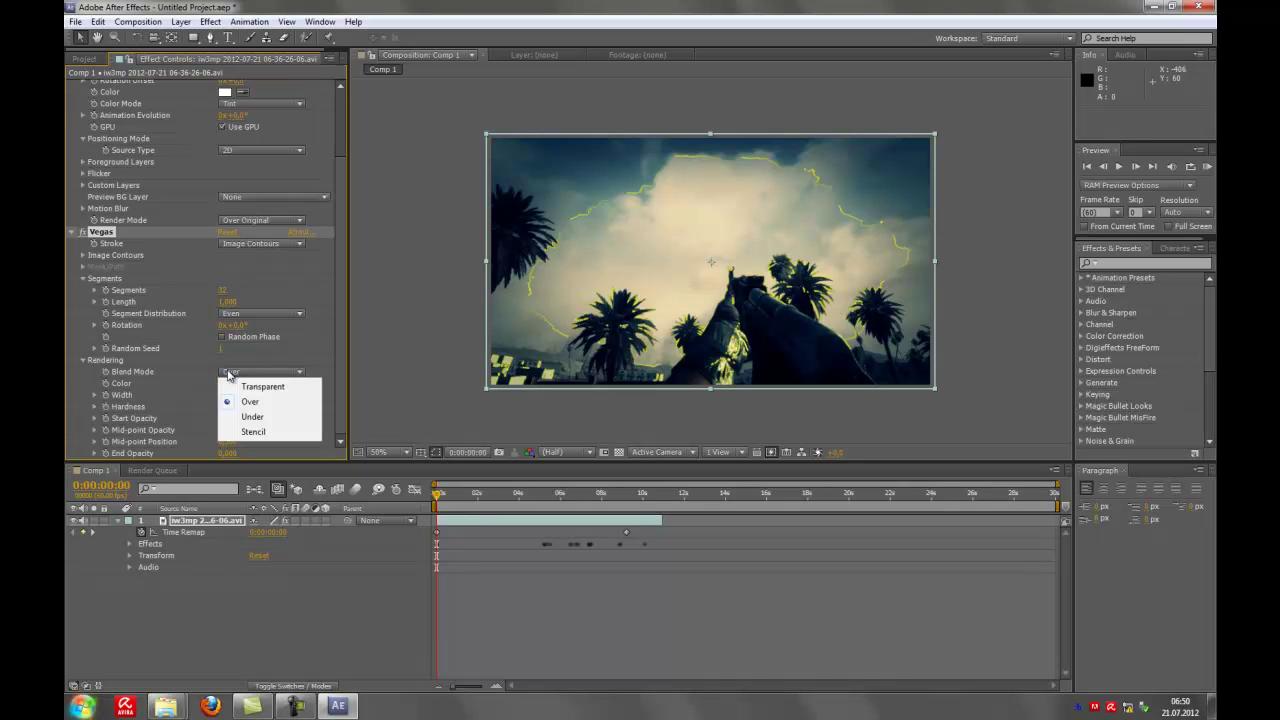
left_click(248, 388)
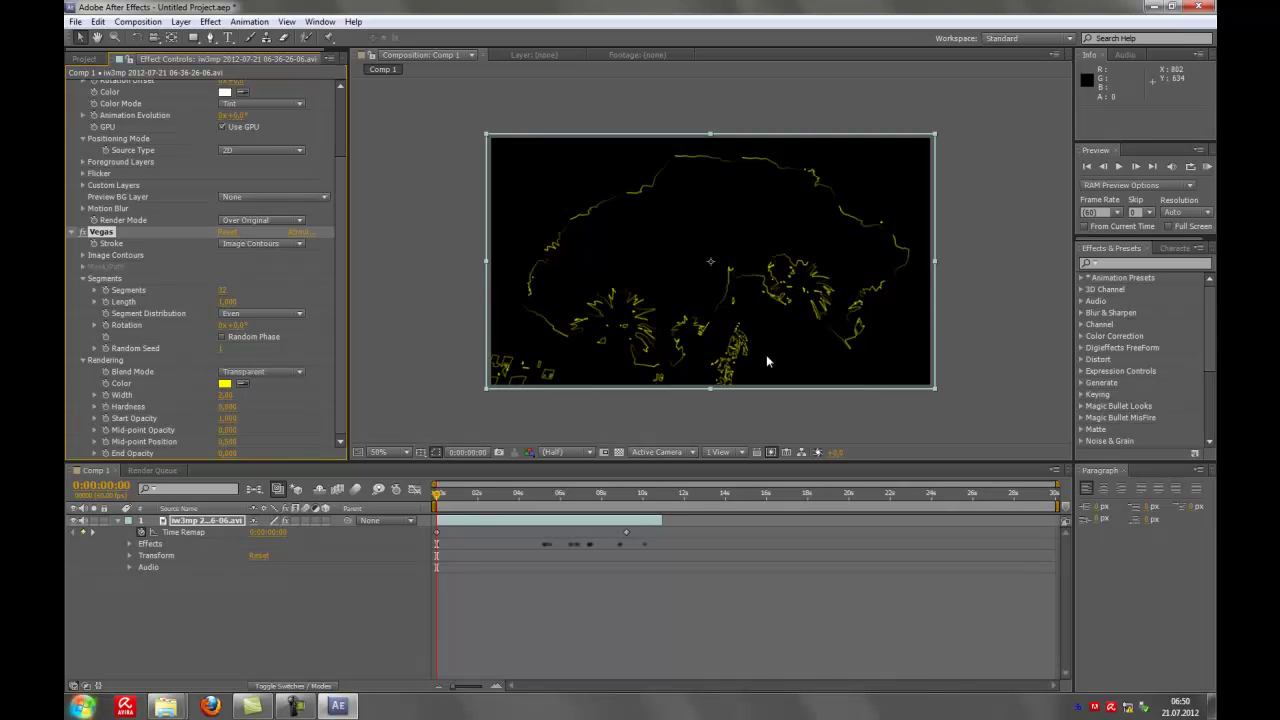
left_click(290, 373)
left_click(250, 402)
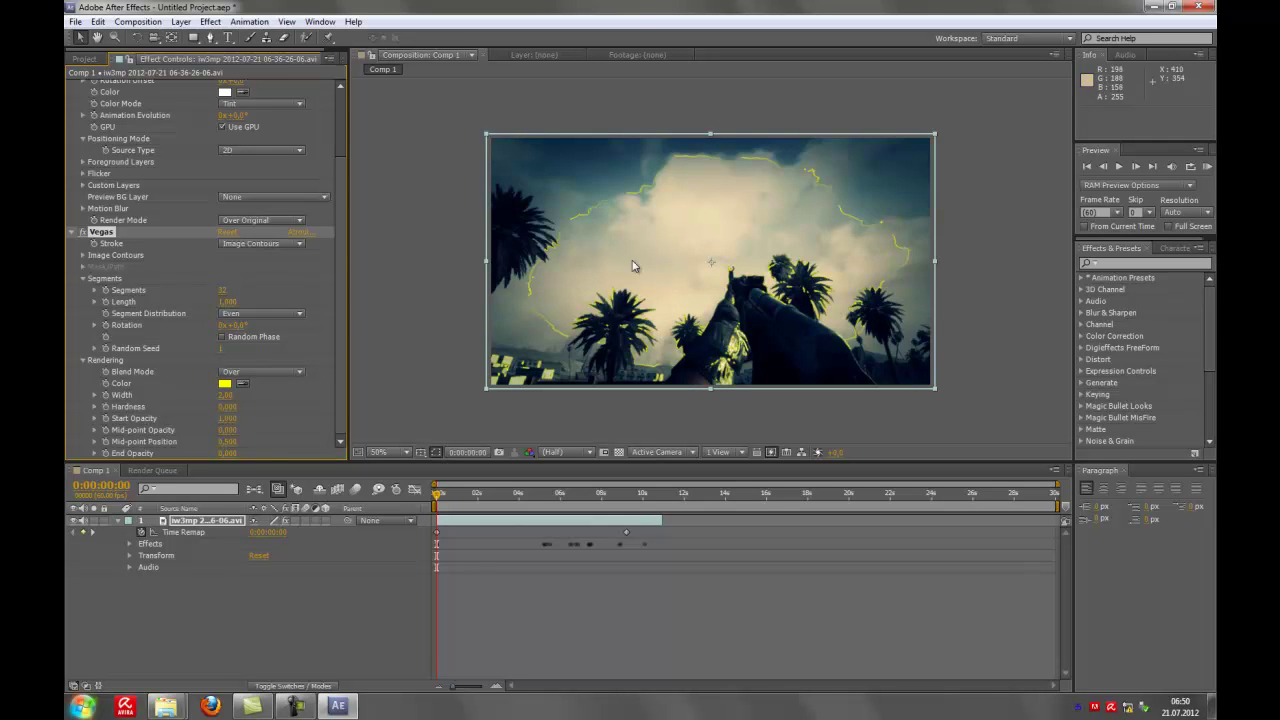
Step: Change the Vegas stroke colour from yellow to blue
left_click(224, 385)
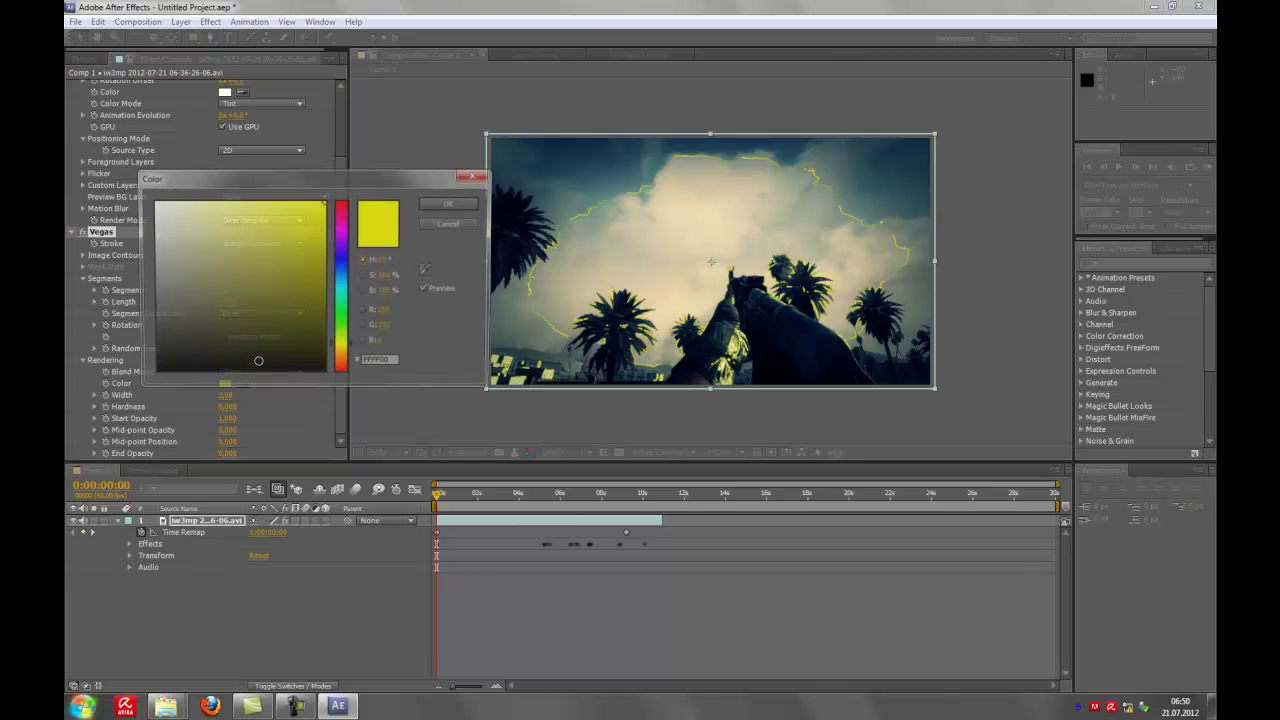
left_click_drag(338, 243, 345, 267)
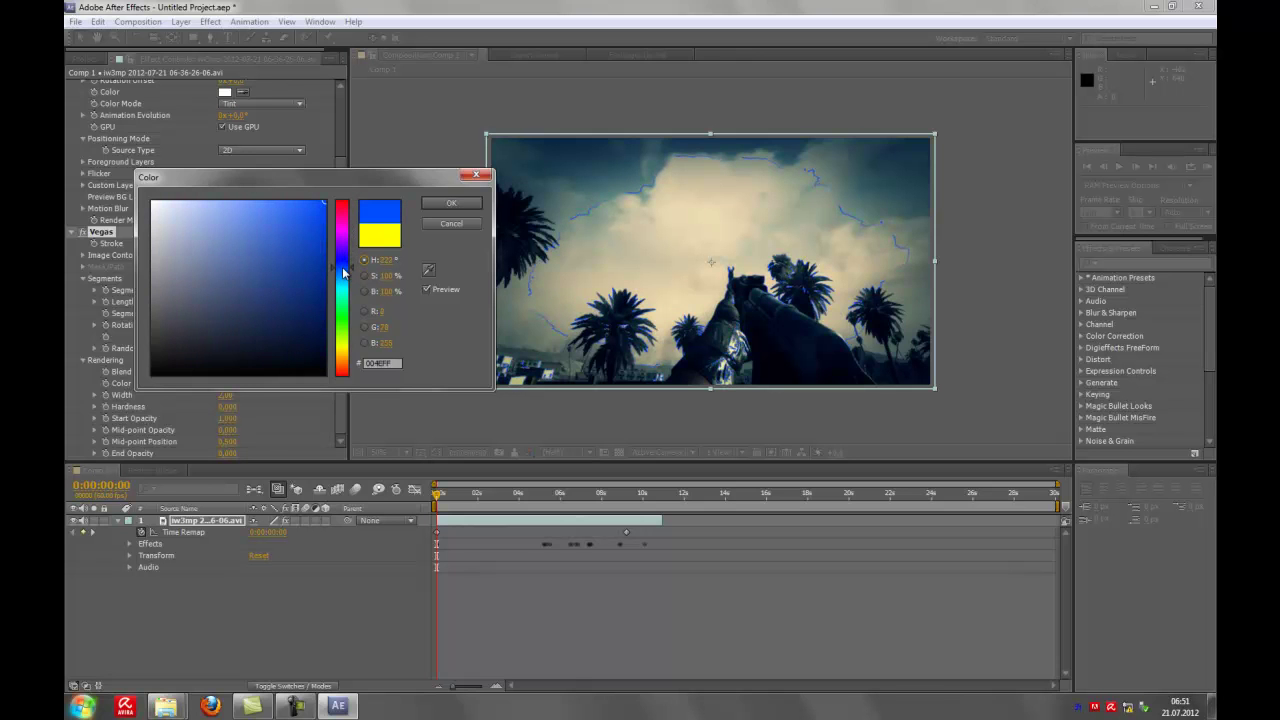
left_click_drag(323, 203, 317, 206)
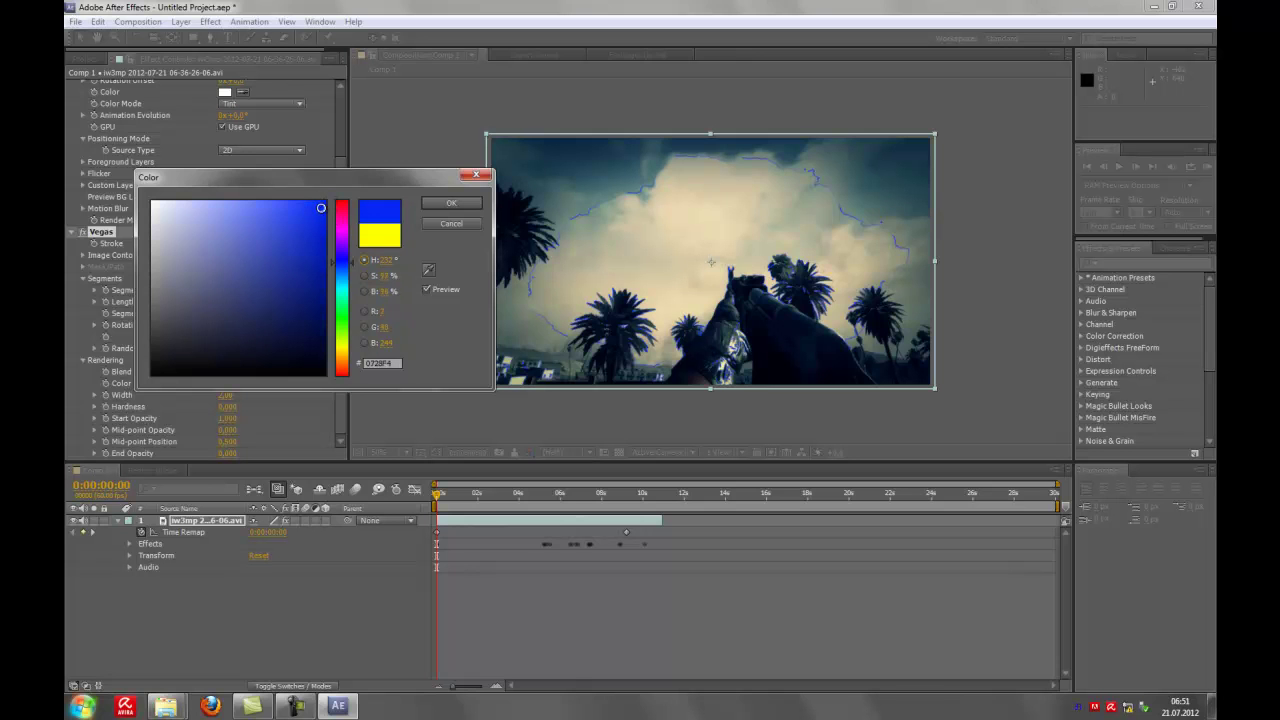
left_click(458, 204)
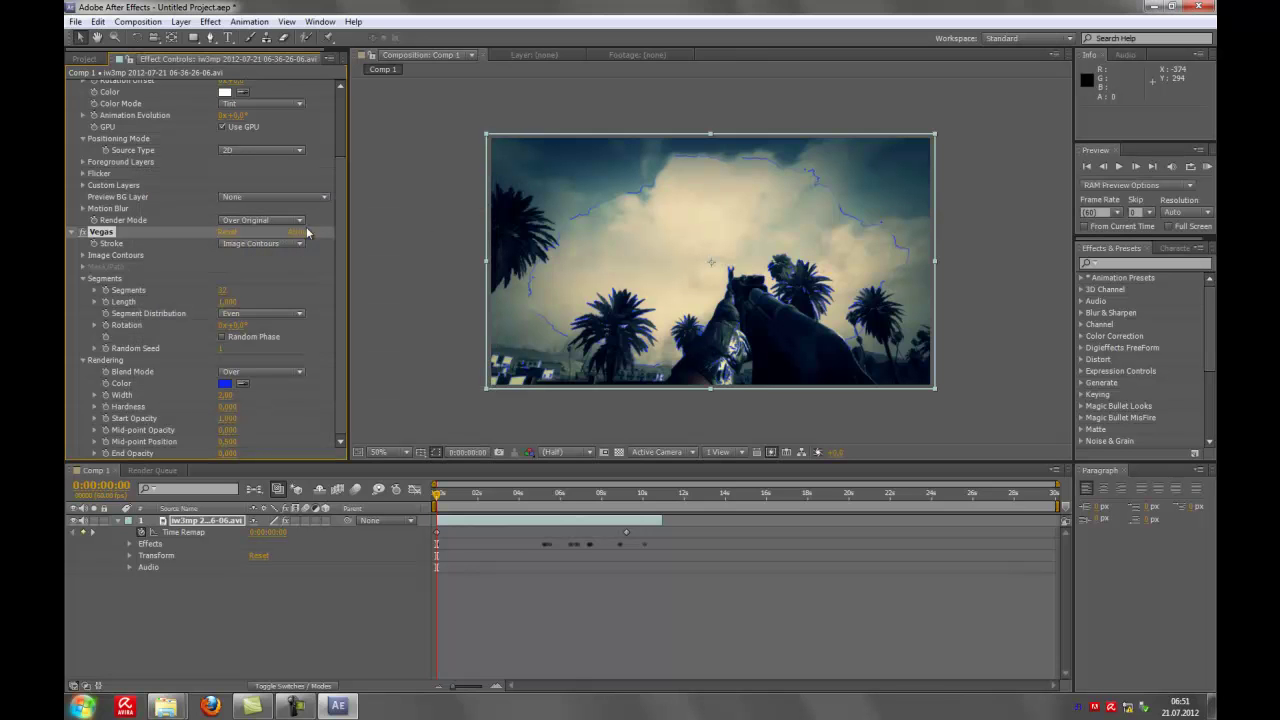
left_click(130, 544)
Step: Reveal the Vegas Rendering properties and enable keyframing on Start Opacity
left_click(141, 591)
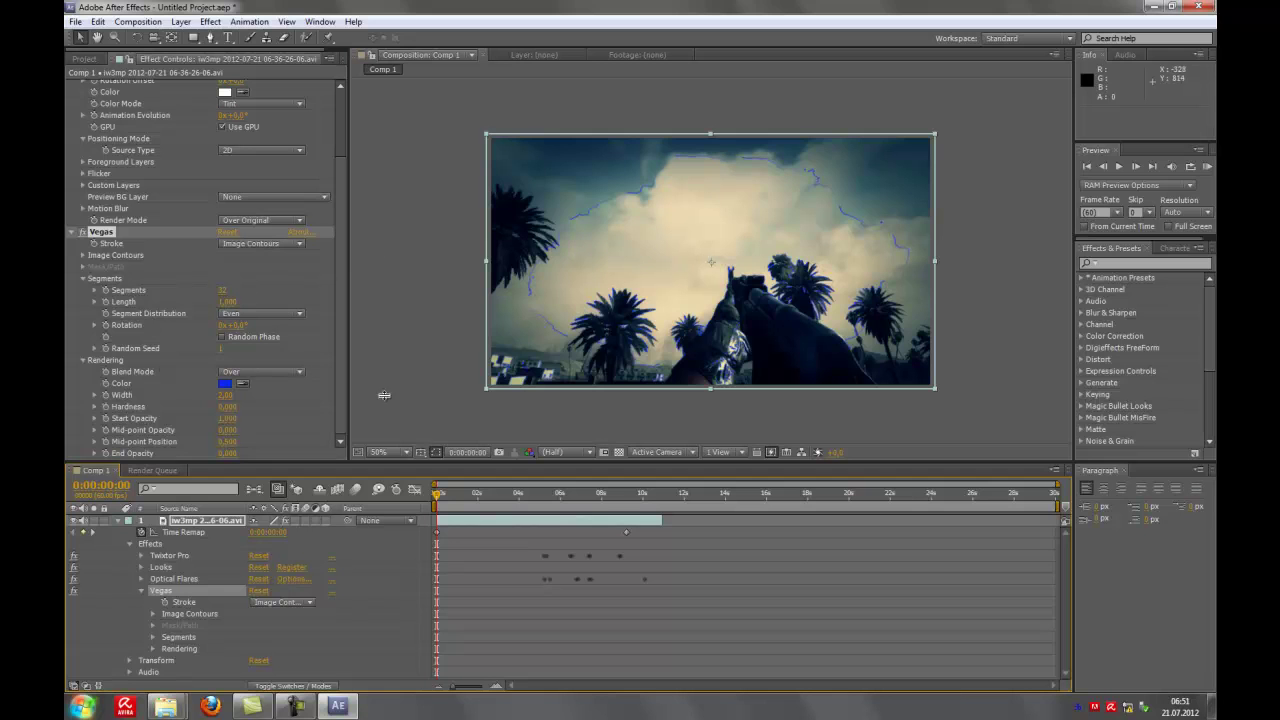
left_click(153, 649)
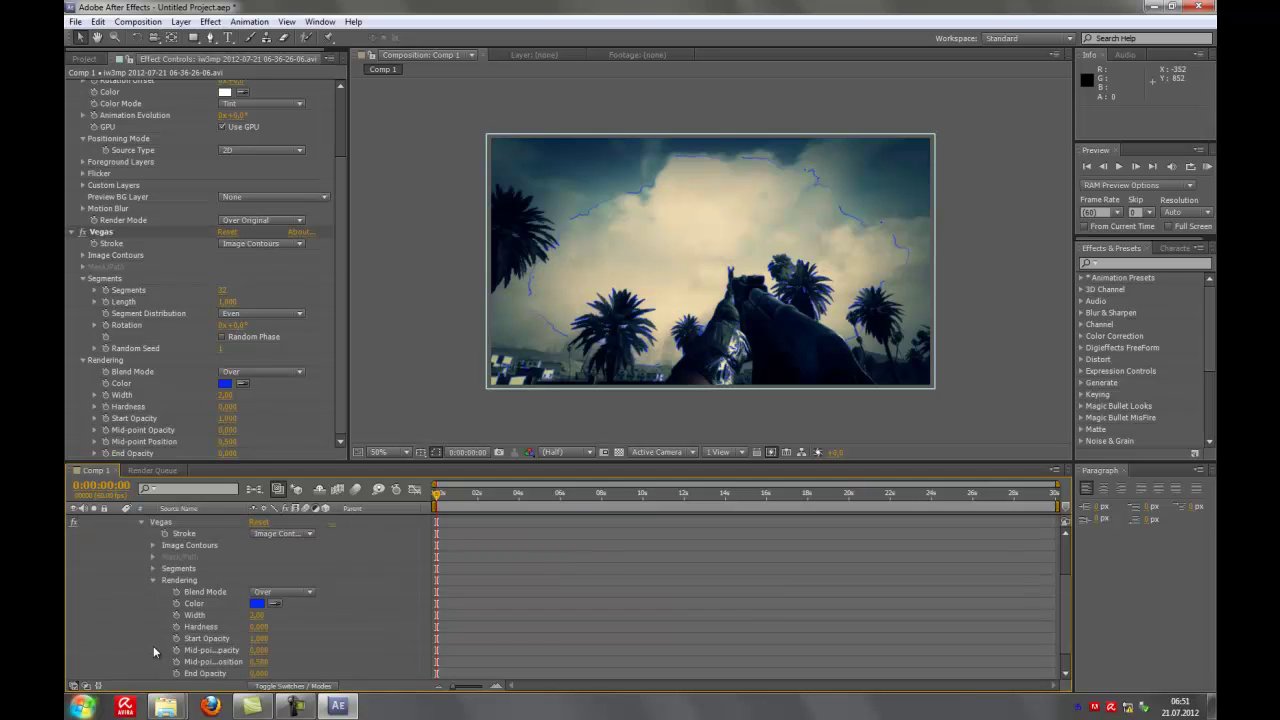
scroll(222, 624, "down", 1)
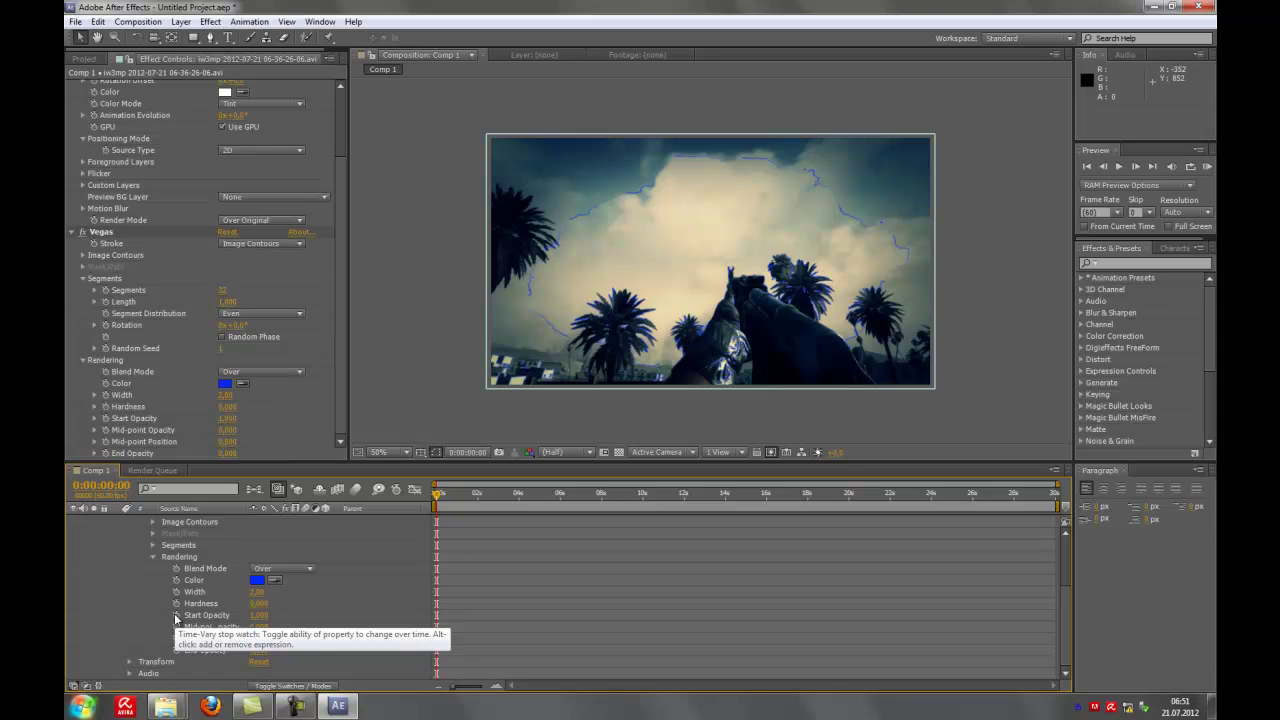
left_click(176, 616)
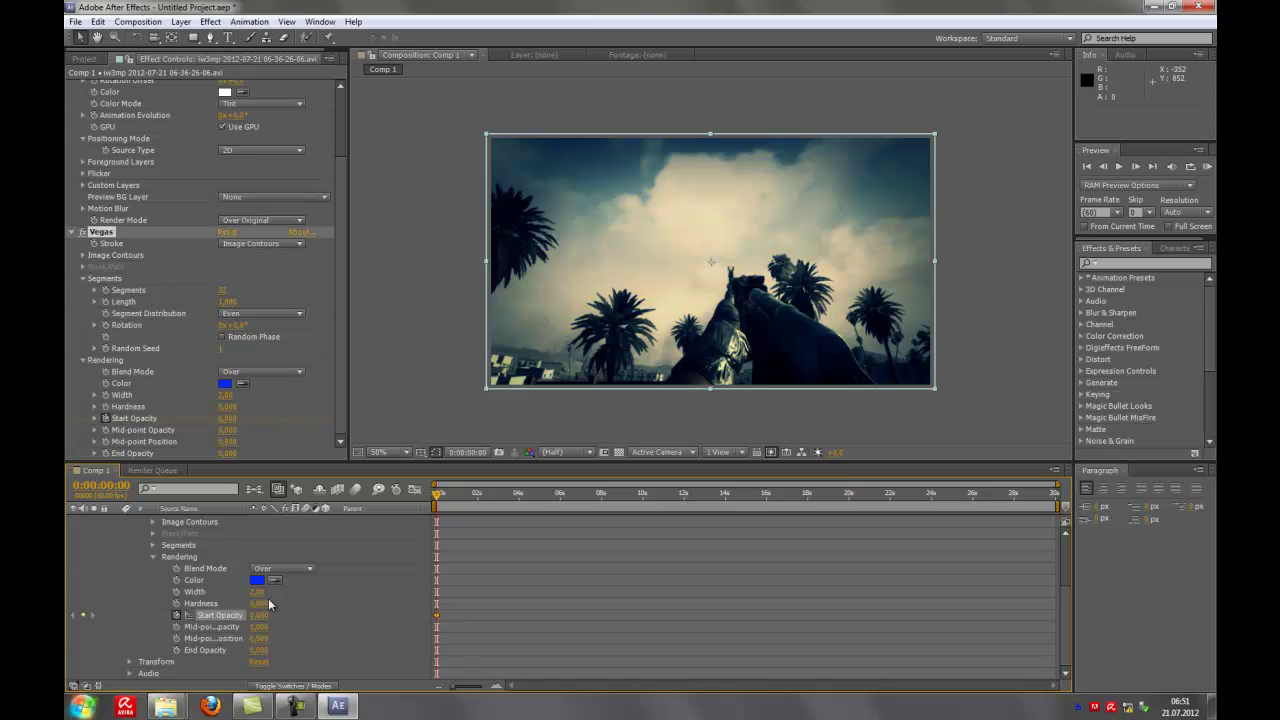
Step: Keyframe Start Opacity to 0 near 0:00:05:19, check the fade, and return to frame 0
left_click_drag(440, 497, 534, 507)
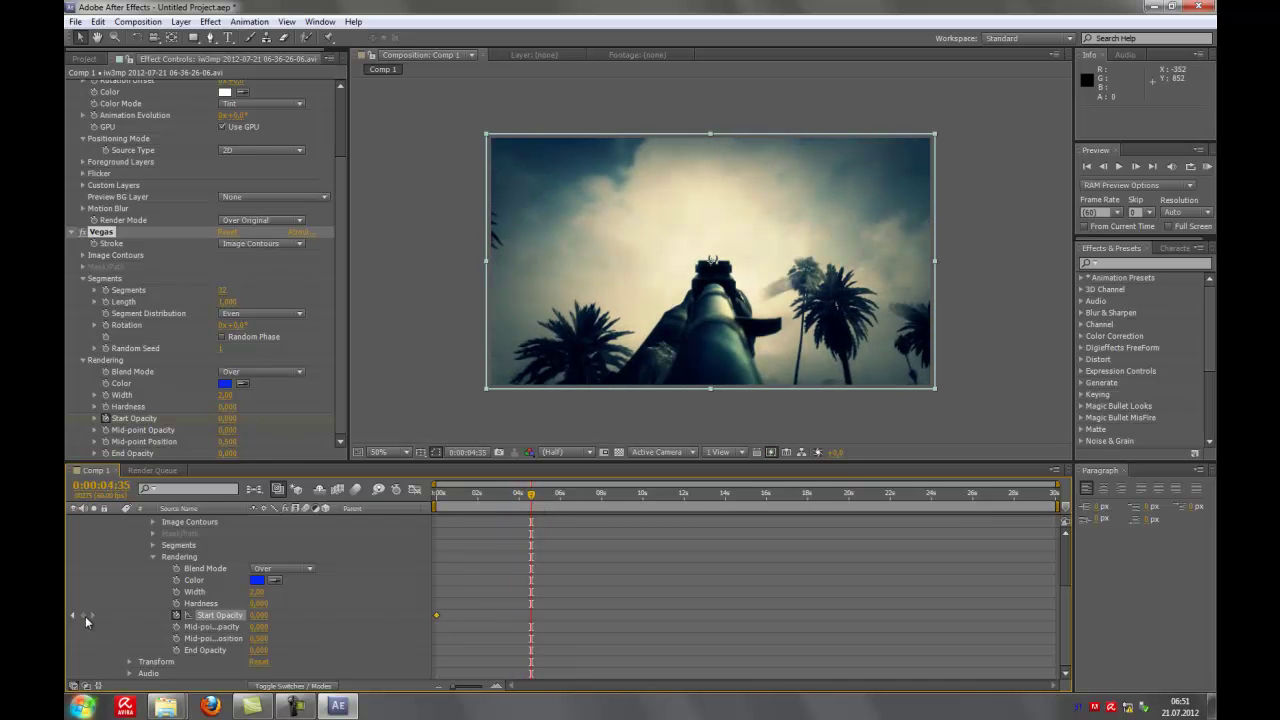
left_click(534, 496)
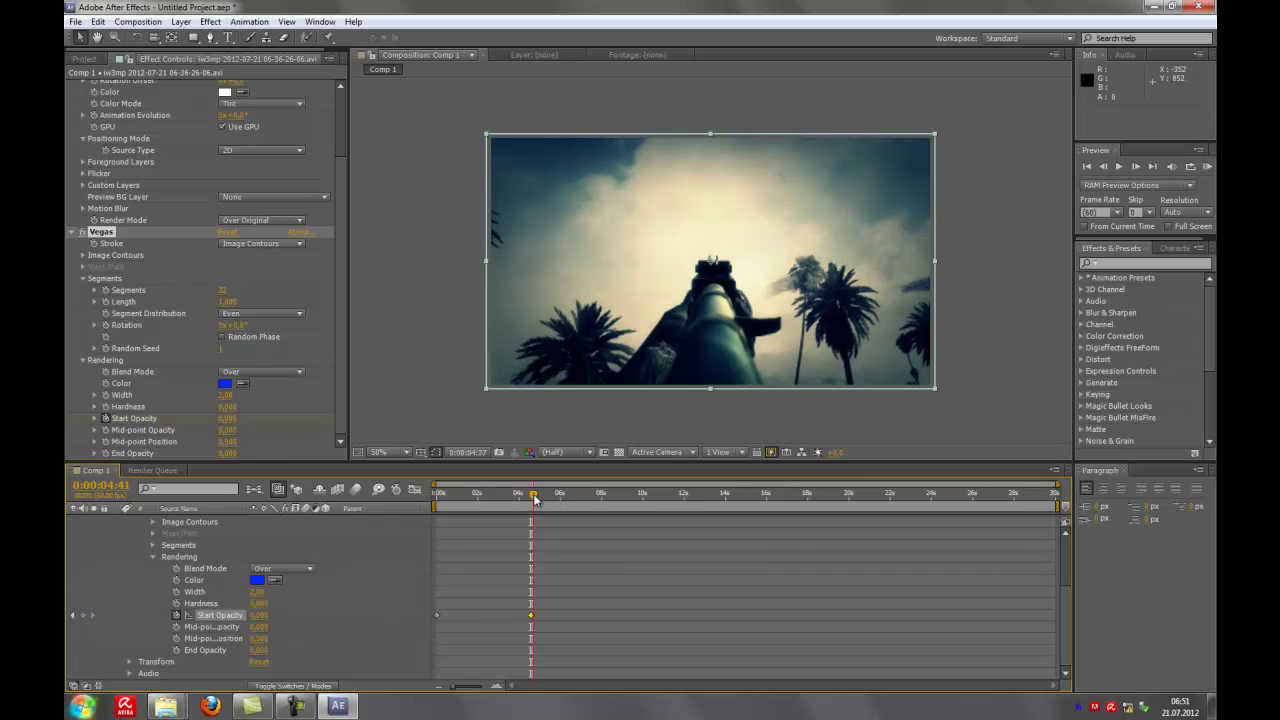
left_click_drag(534, 497, 537, 498)
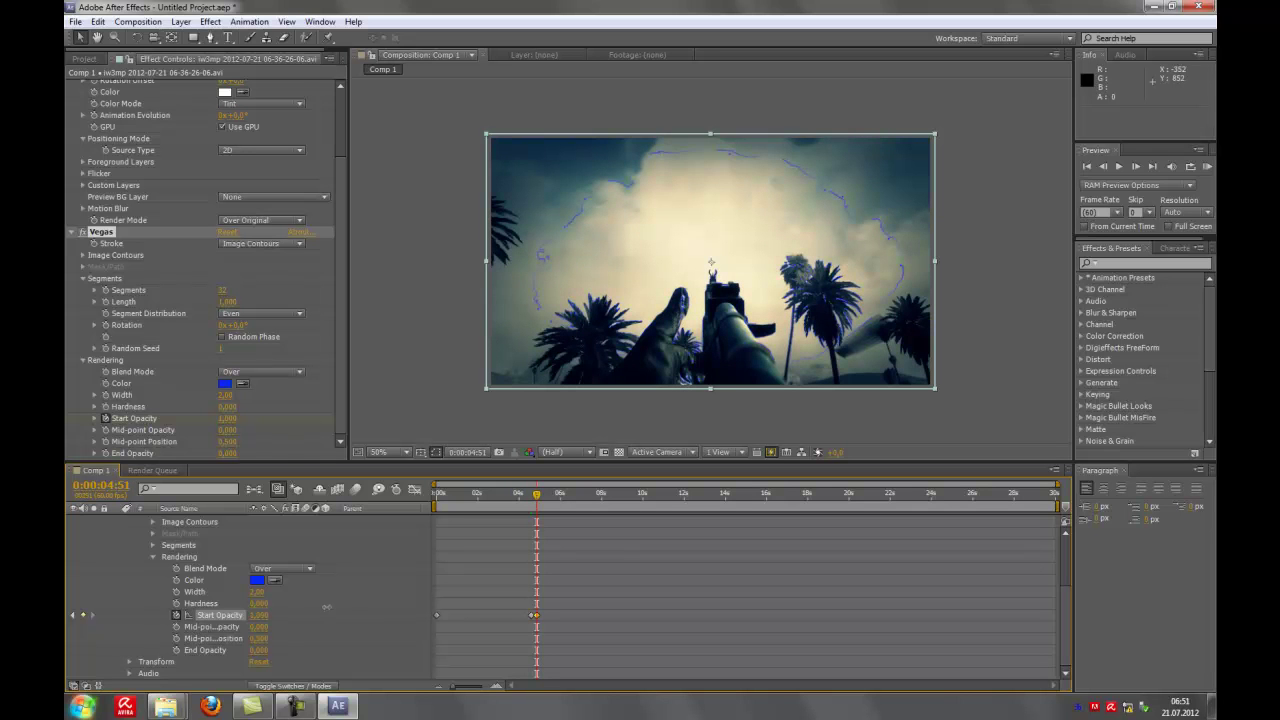
left_click_drag(537, 498, 547, 499)
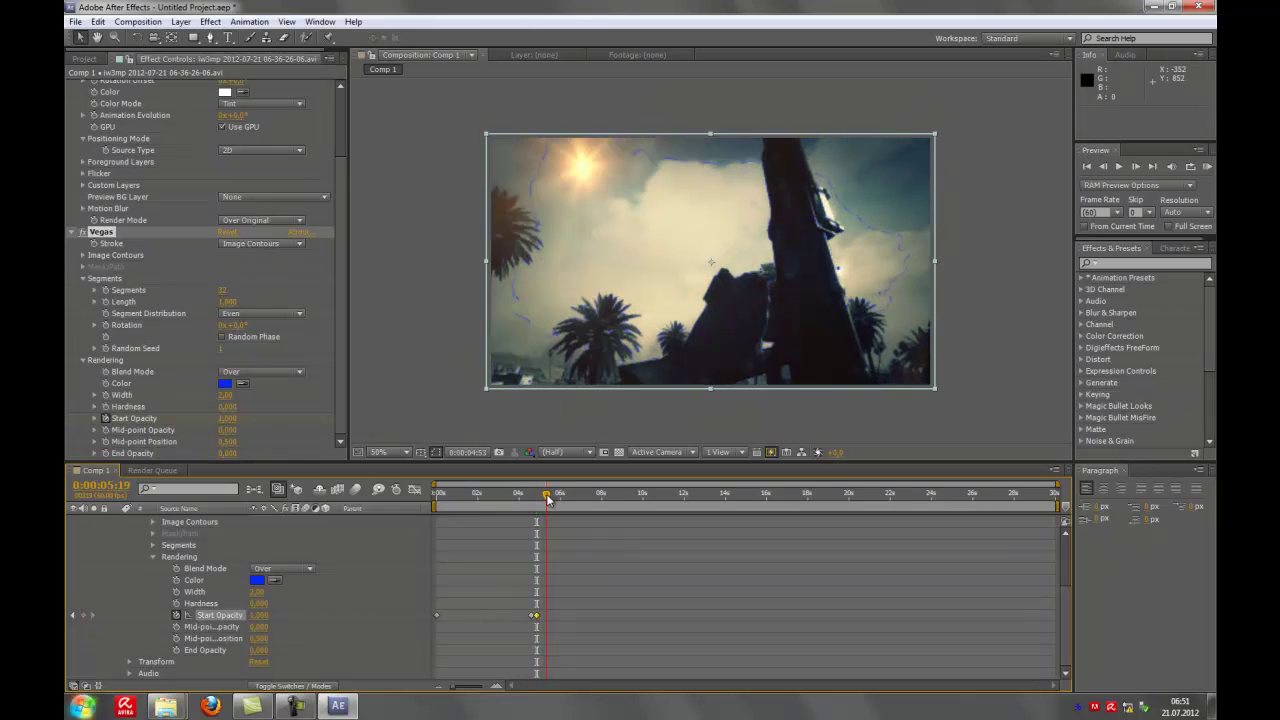
left_click_drag(259, 615, 117, 615)
mouse_move(547, 497)
left_mouse_down()
mouse_move(532, 505)
mouse_move(579, 512)
left_mouse_up()
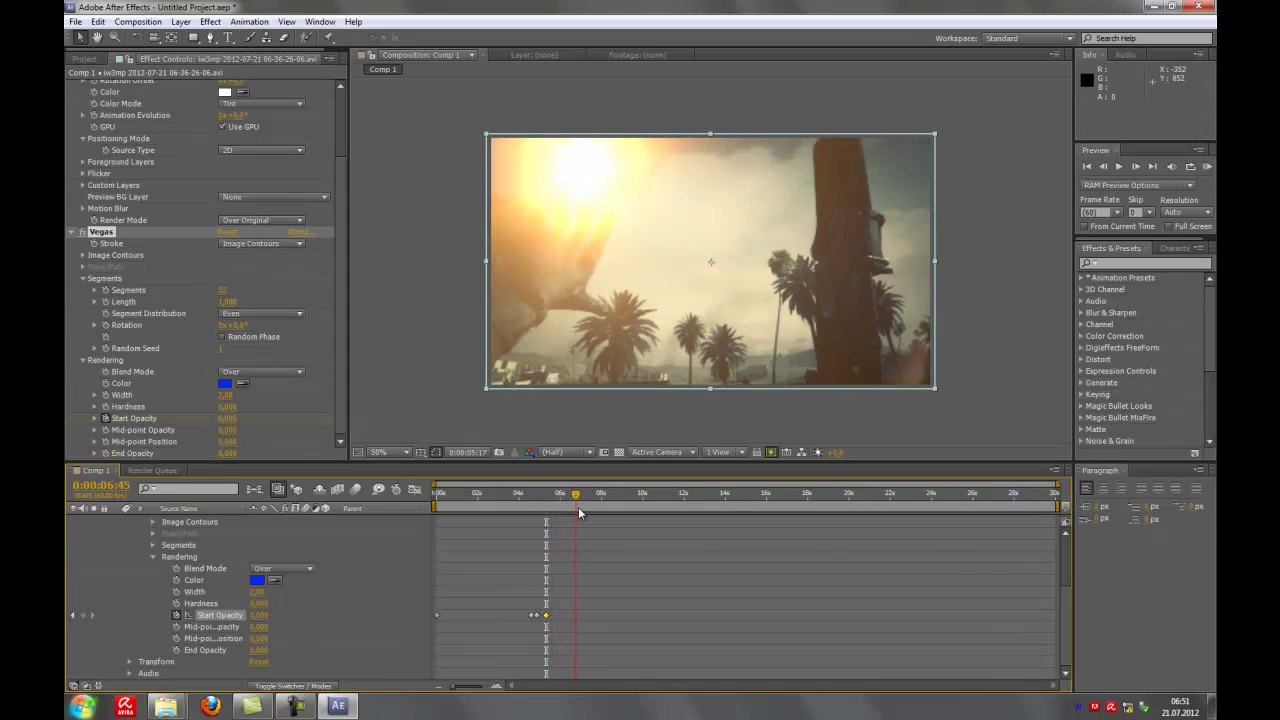
key("Home")
Step: Collapse the Vegas and Optical Flares settings and move the playhead to a later frame
scroll(151, 587, "up", 3)
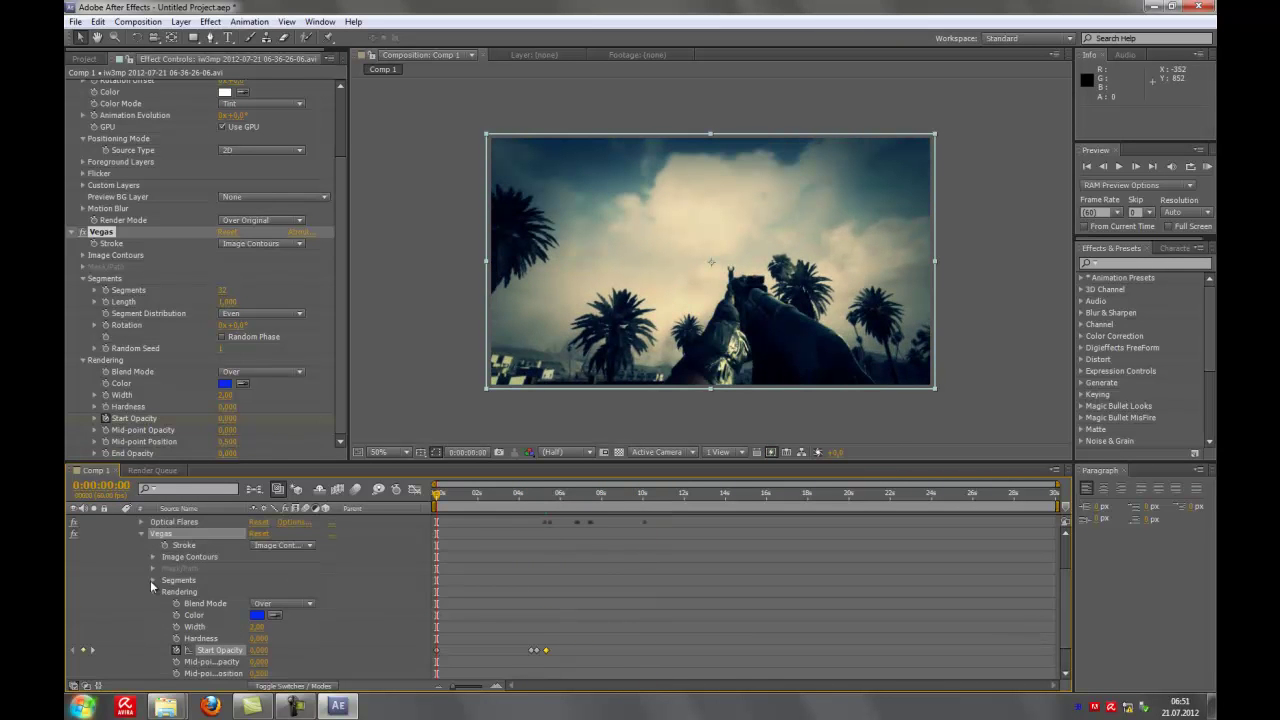
left_click(152, 591)
left_click(142, 589)
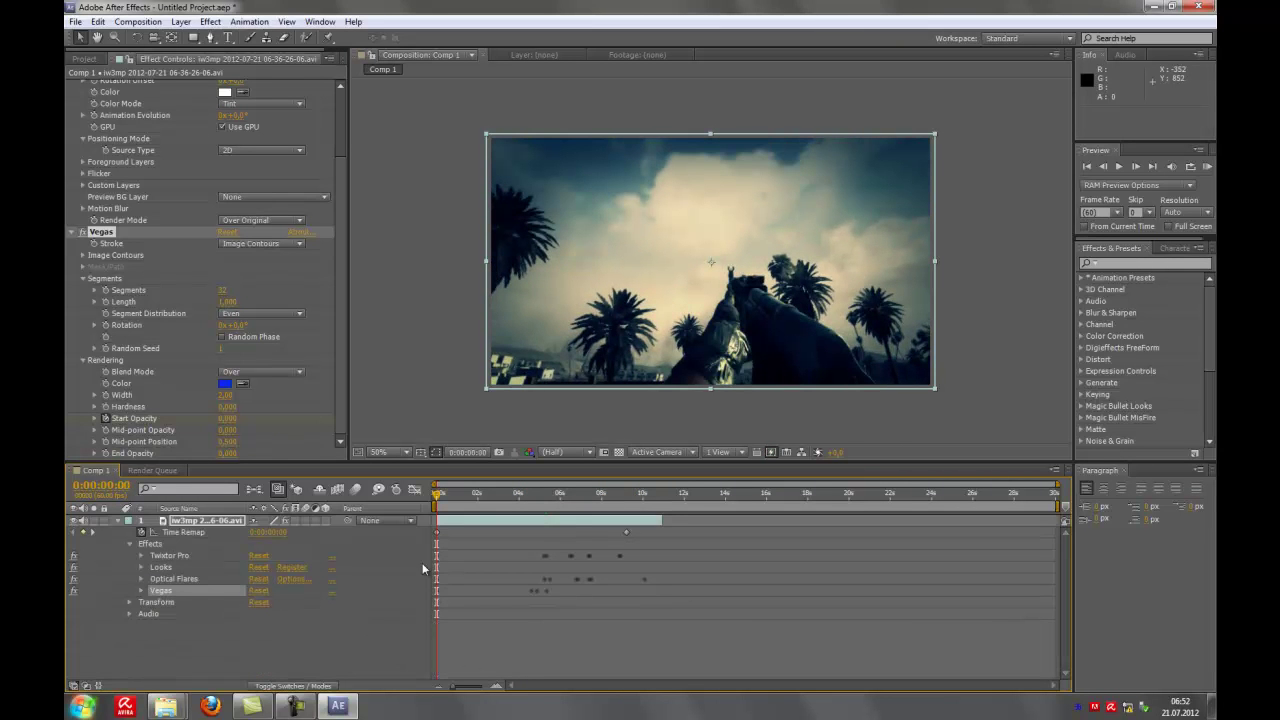
mouse_move(476, 502)
left_mouse_down()
mouse_move(585, 512)
mouse_move(400, 512)
left_mouse_up()
left_click(75, 232)
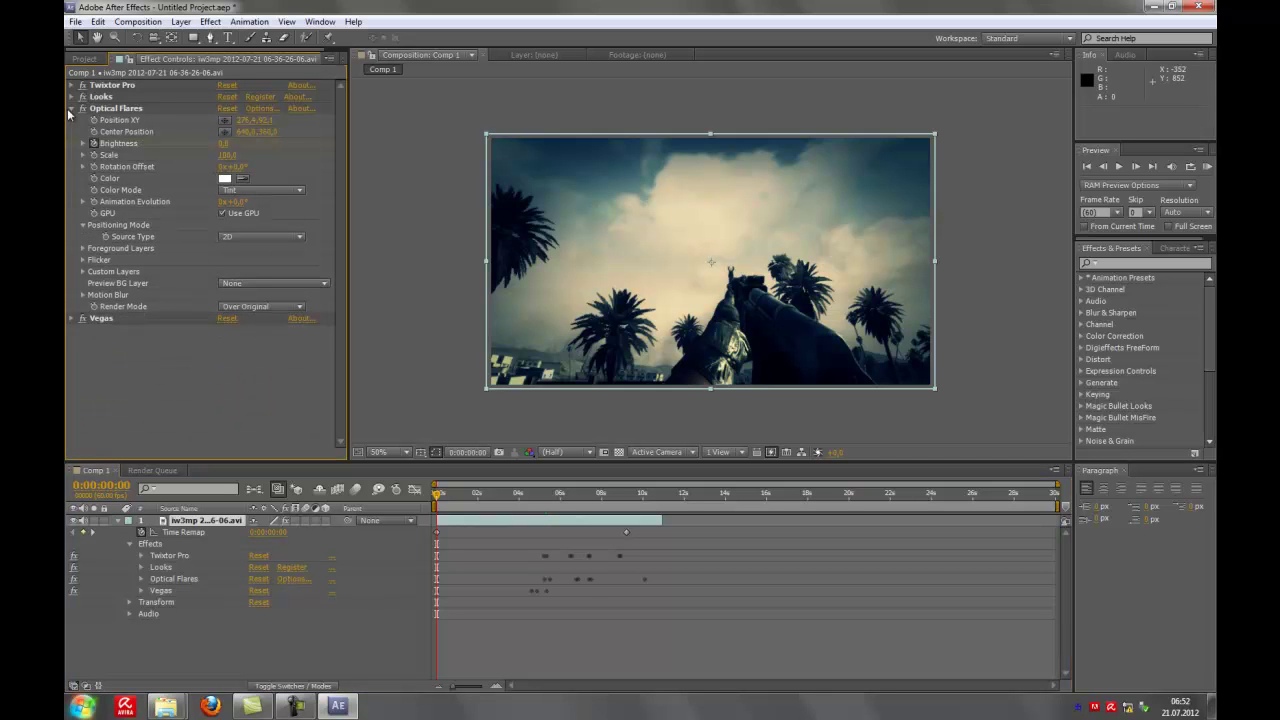
left_click(70, 108)
left_click(455, 503)
mouse_move(455, 503)
left_mouse_down()
mouse_move(555, 488)
mouse_move(518, 488)
left_mouse_up()
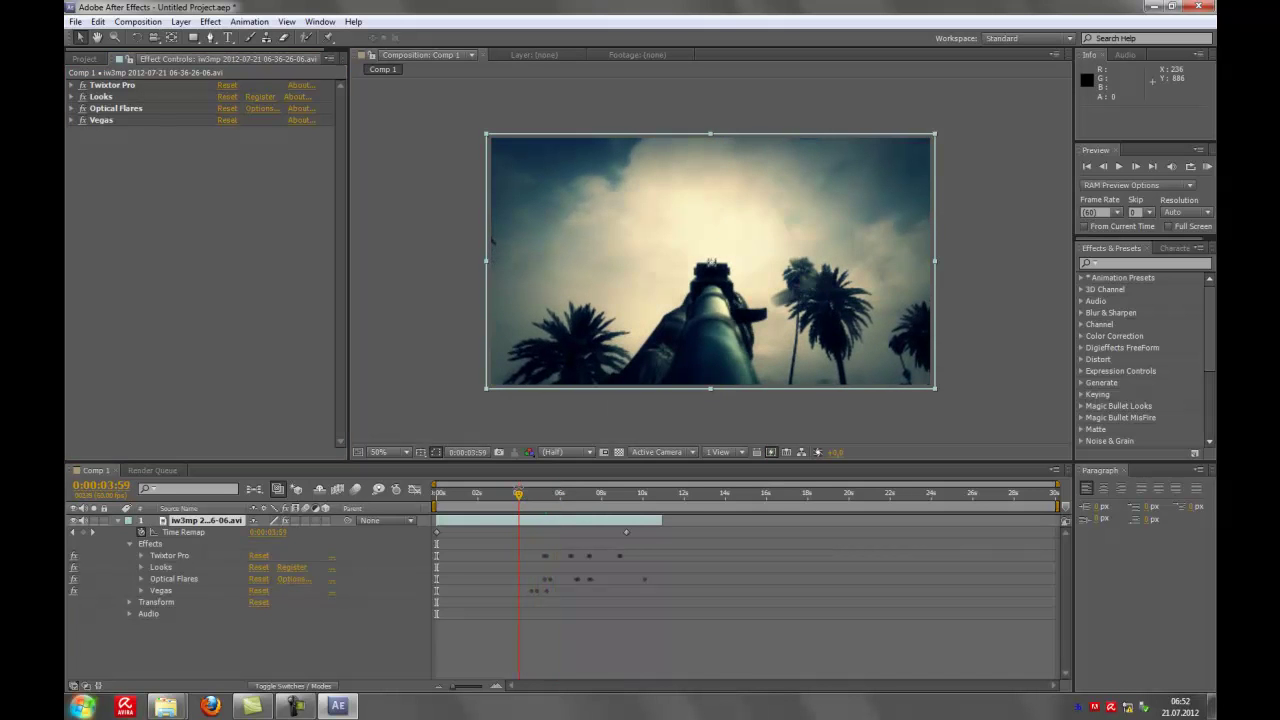
Step: Add a second Optical Flares effect from Video Copilot, set it to Over Original, and open Options
right_click(615, 196)
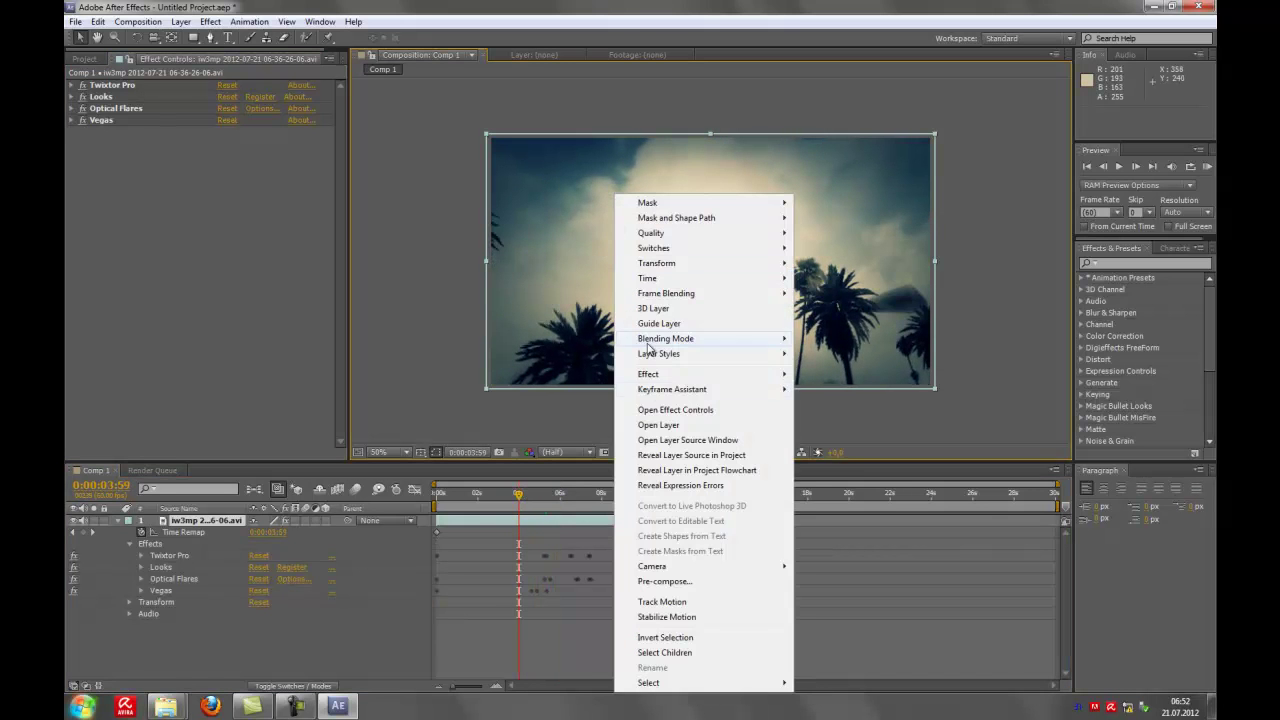
mouse_move(688, 377)
mouse_move(840, 710)
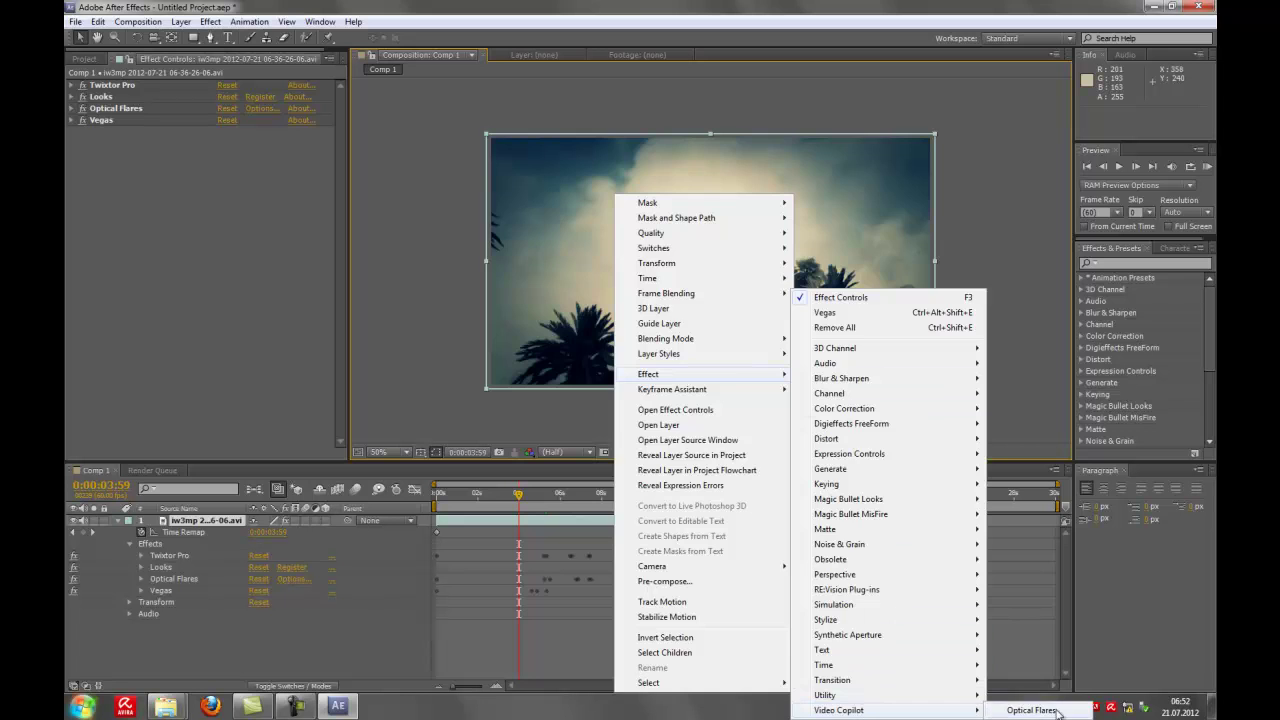
left_click(1030, 711)
left_click(262, 284)
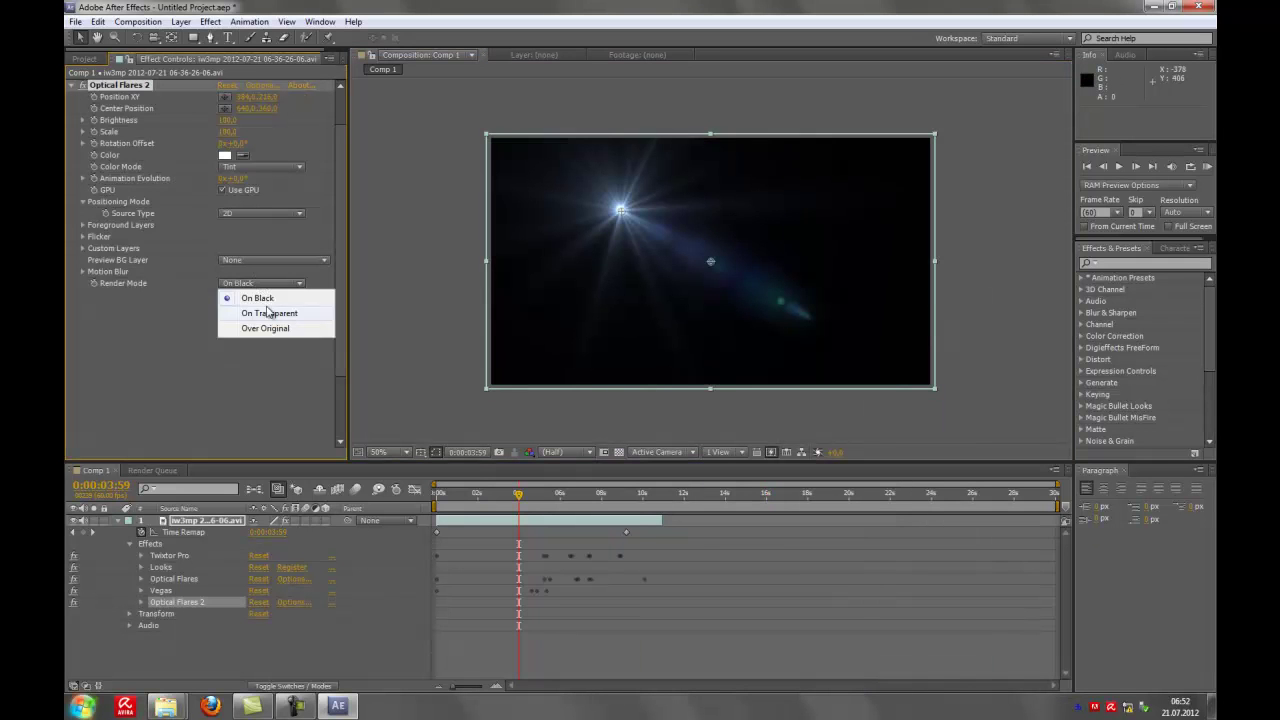
left_click(265, 327)
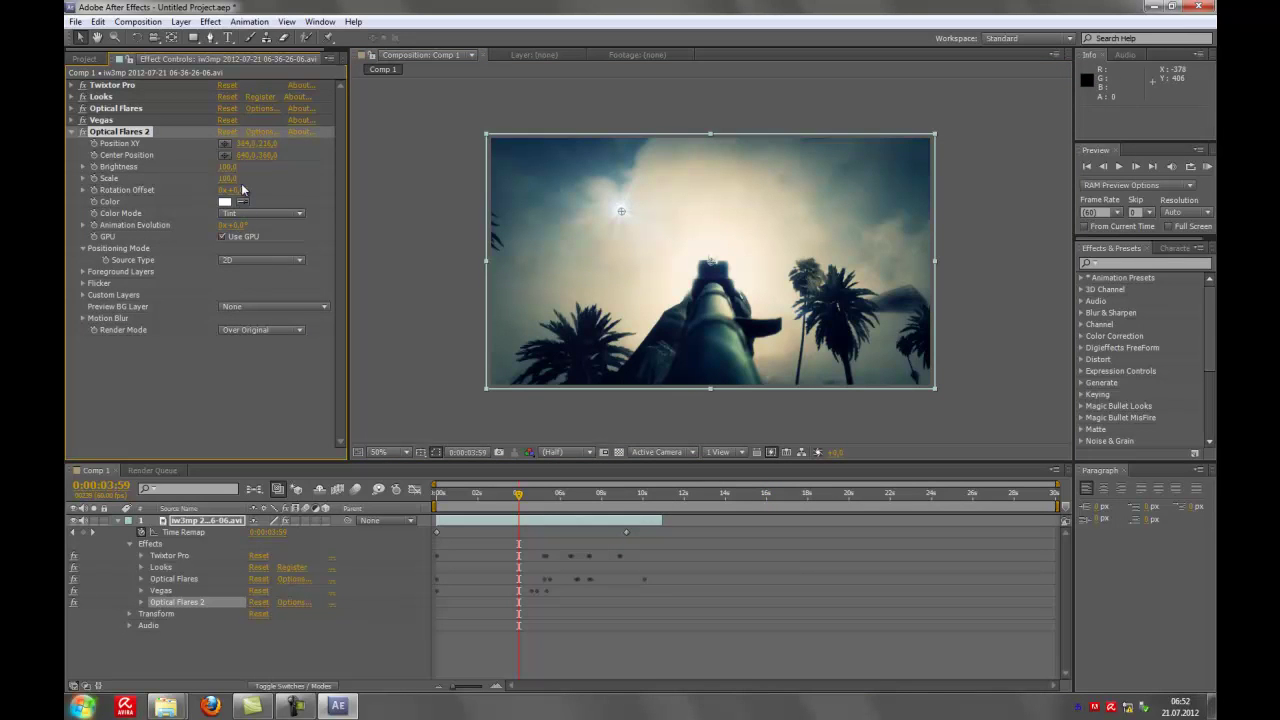
left_click(258, 131)
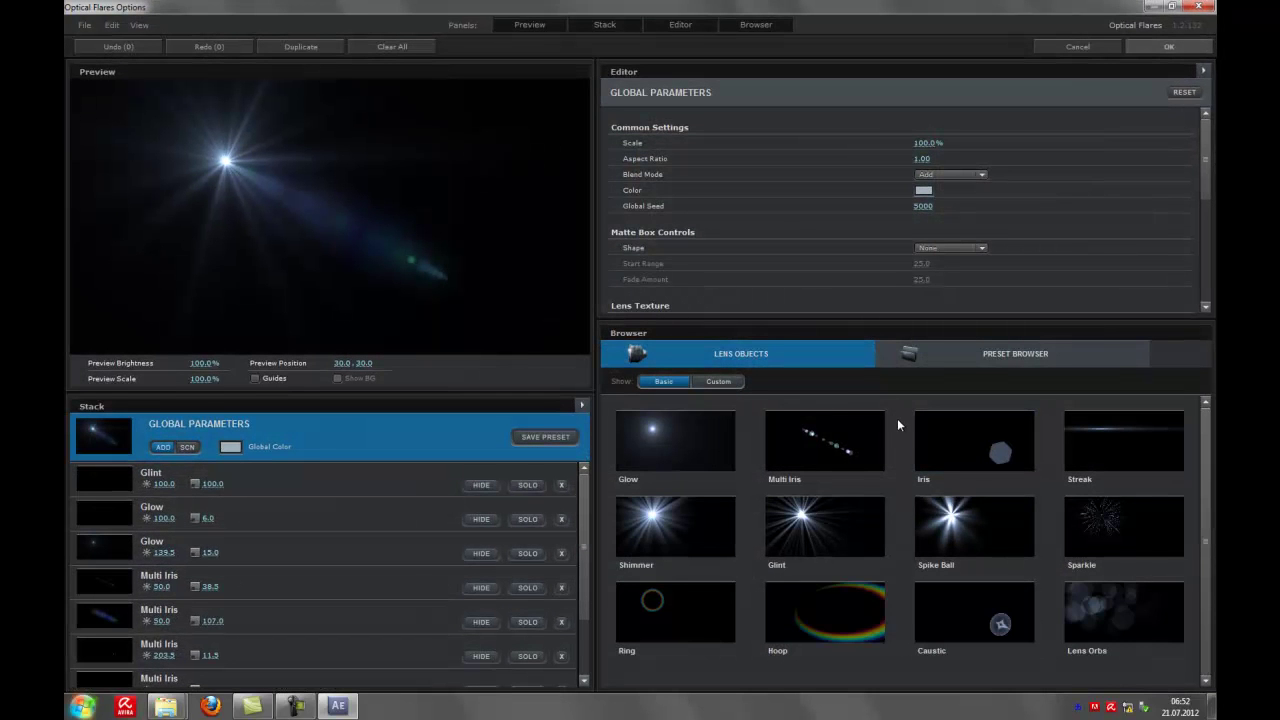
Step: In the Preset Browser, load the Mylenium Laser Flare preset from the Natural Flares folder
left_click(925, 360)
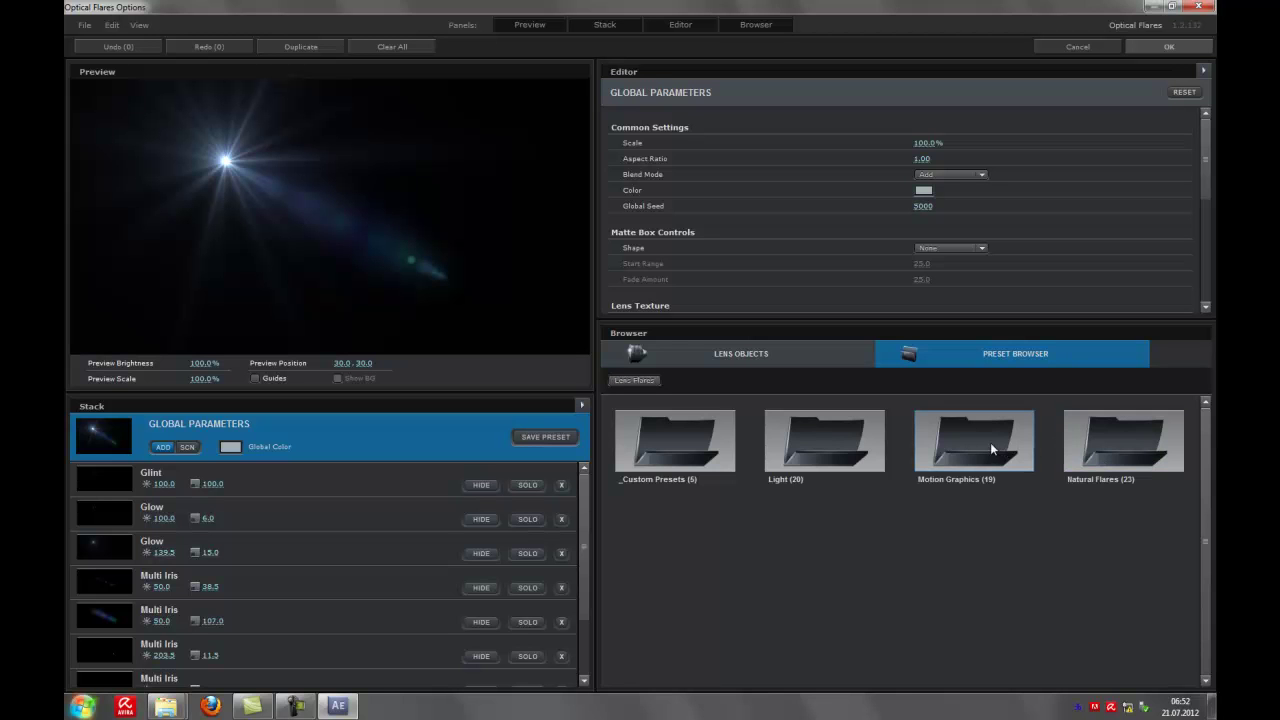
left_click(1100, 435)
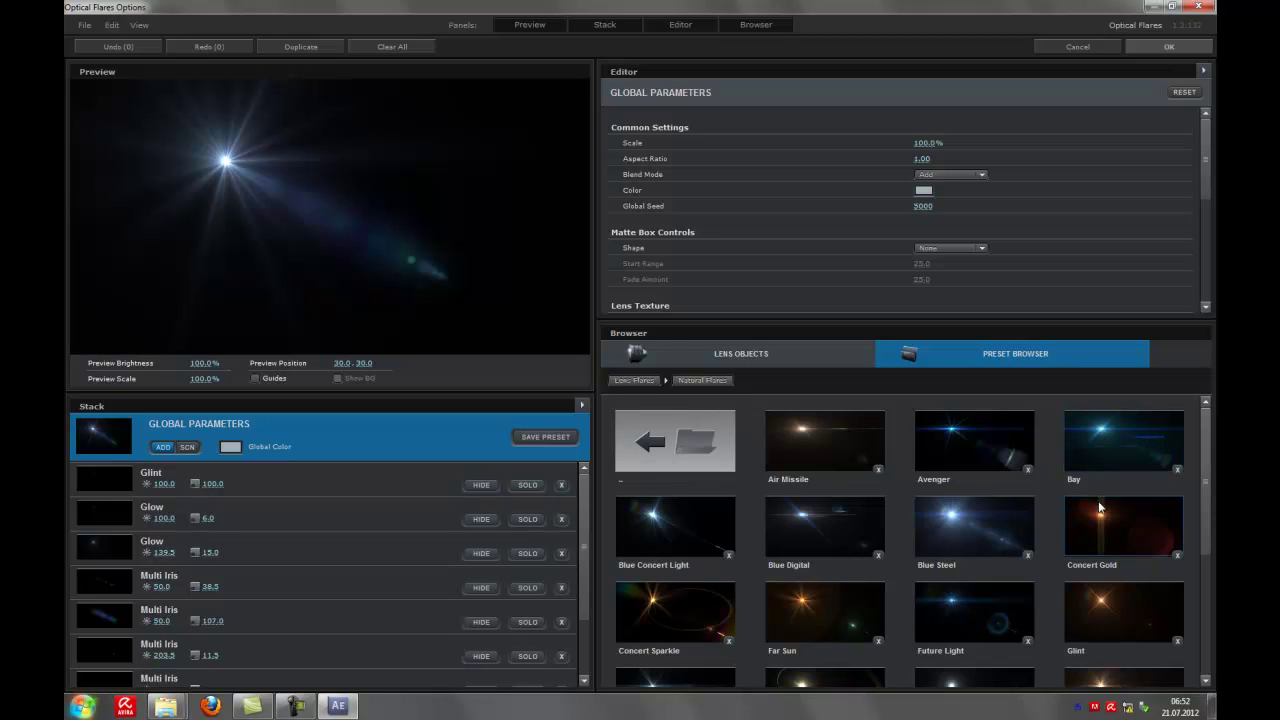
scroll(1100, 508, "down", 2)
scroll(1090, 508, "down", 2)
scroll(1070, 508, "down", 2)
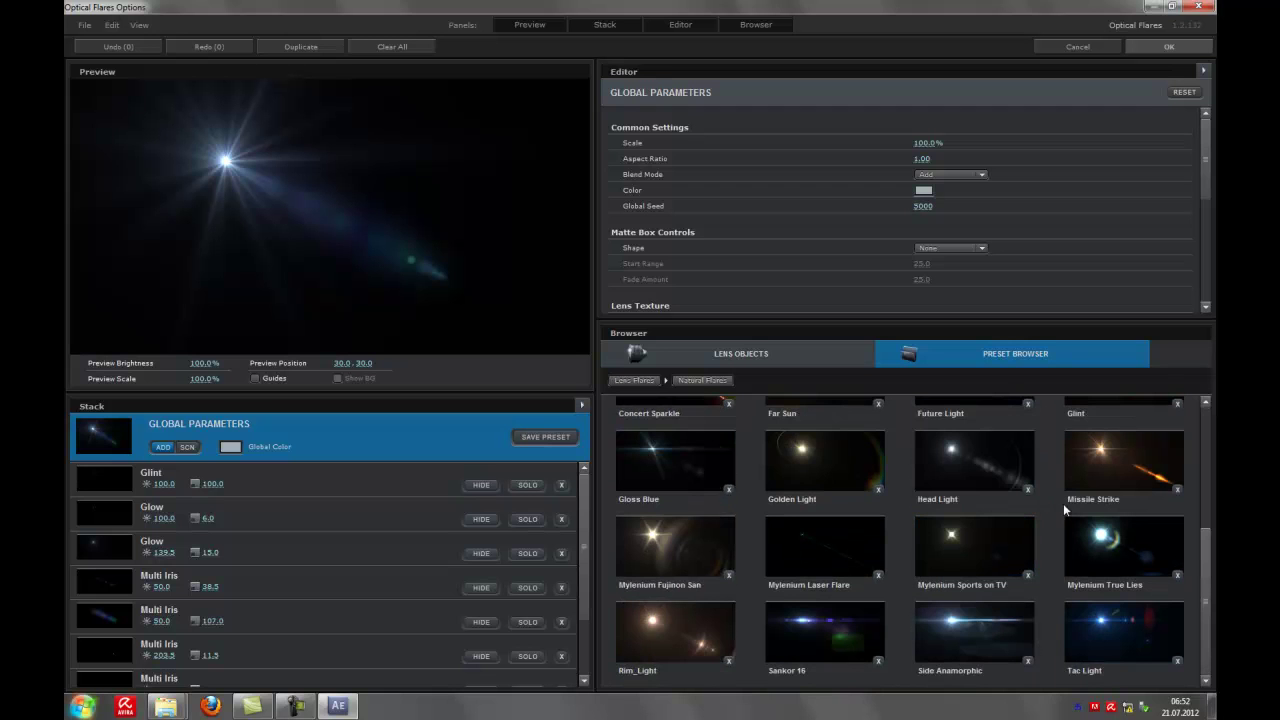
left_click(845, 529)
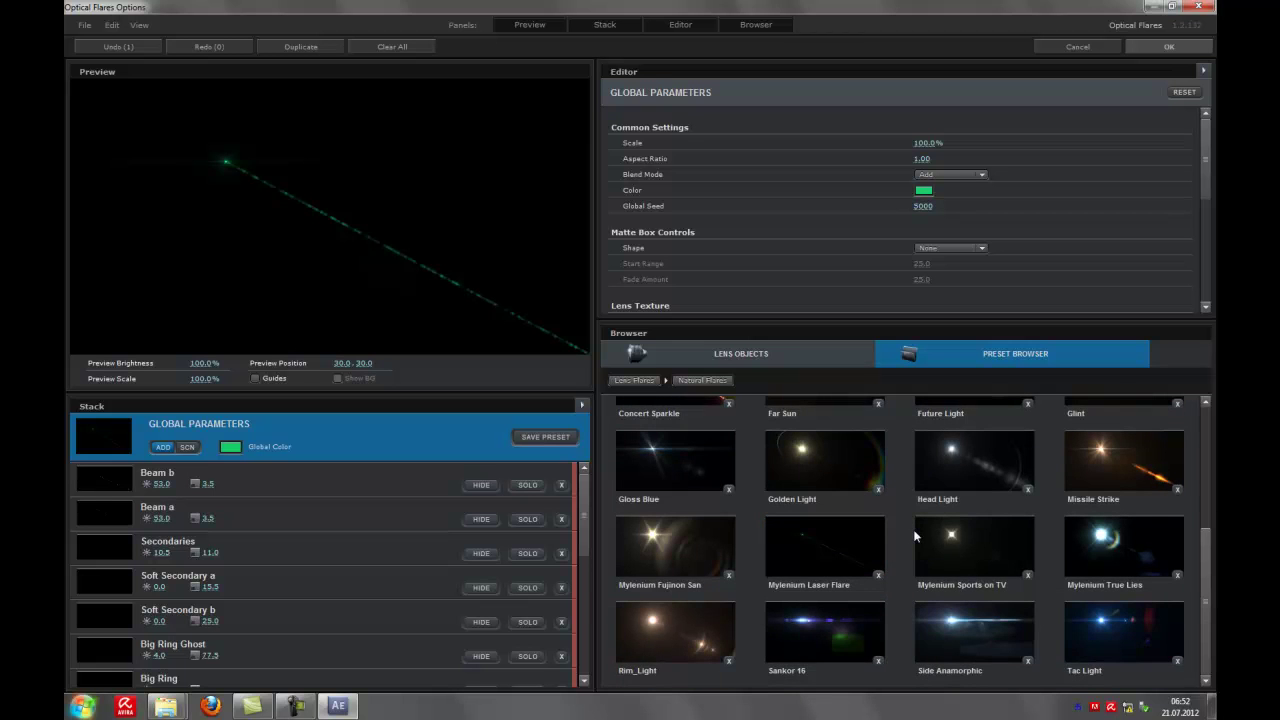
Step: Switch to the Motion Graphics folder and load the Green Spotlight preset instead
scroll(913, 536, "up", 2)
scroll(913, 536, "up", 1)
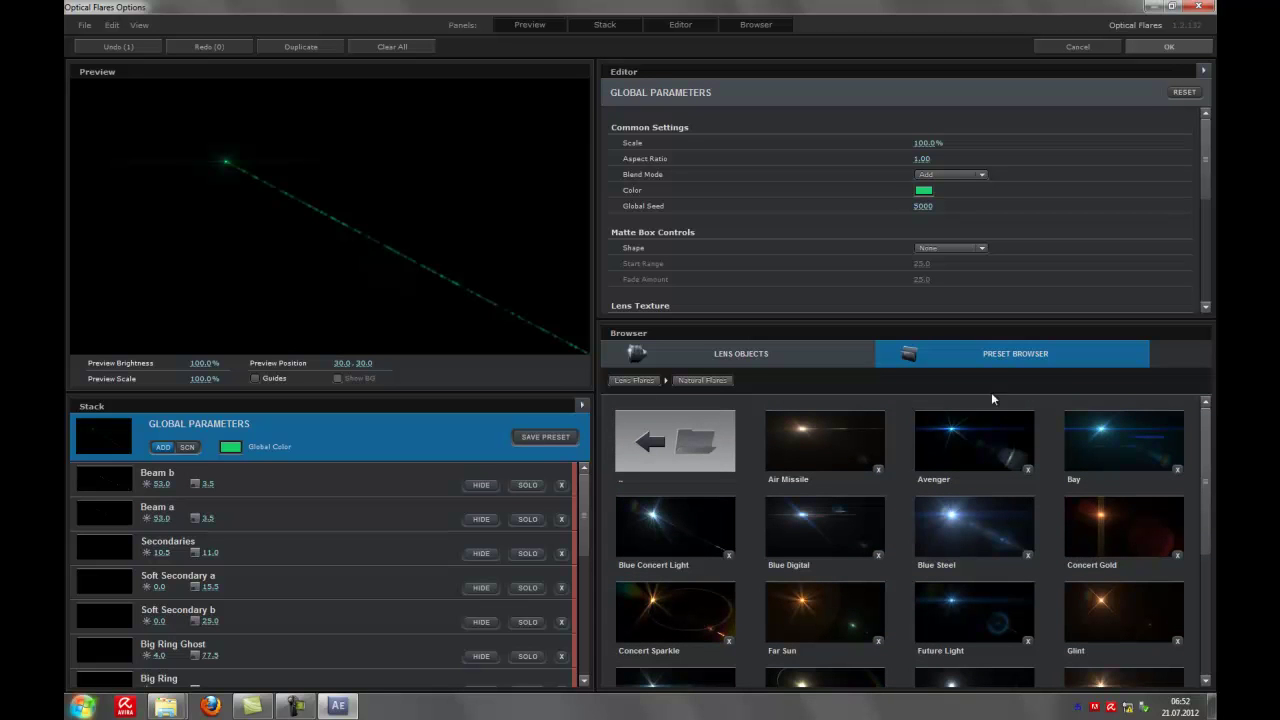
left_click(634, 380)
left_click(1152, 440)
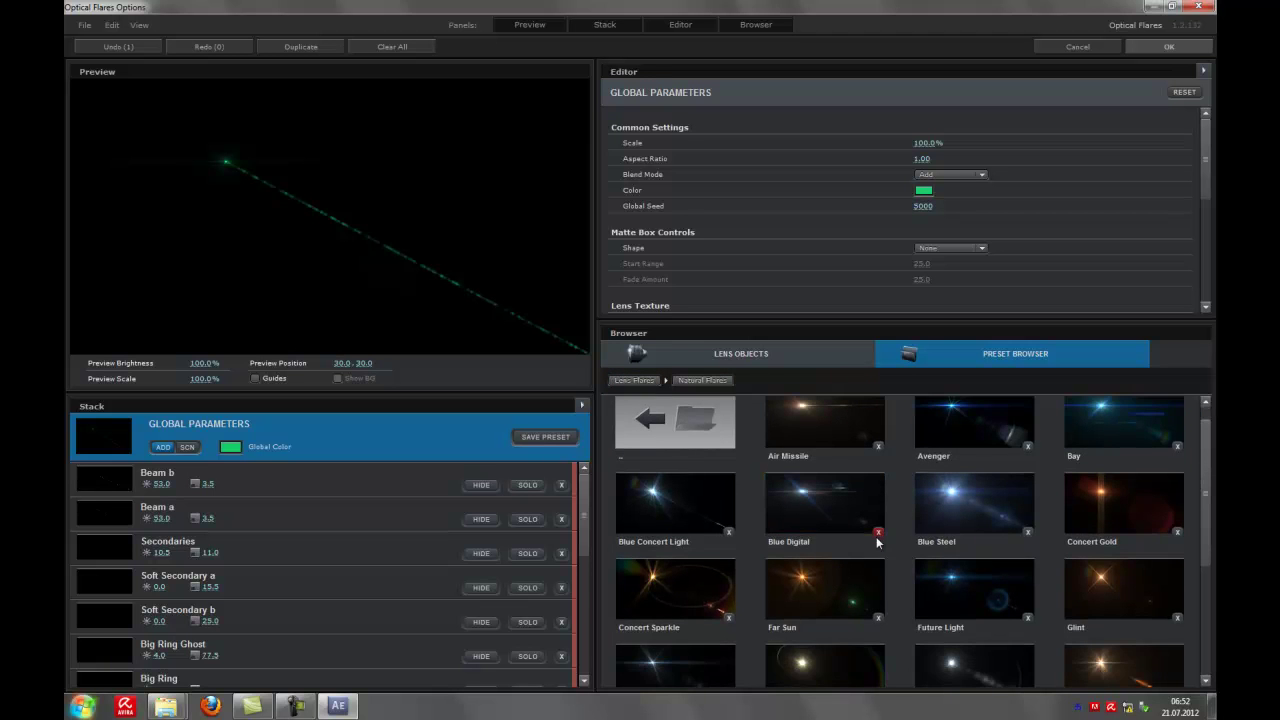
left_click(645, 430)
left_click(986, 462)
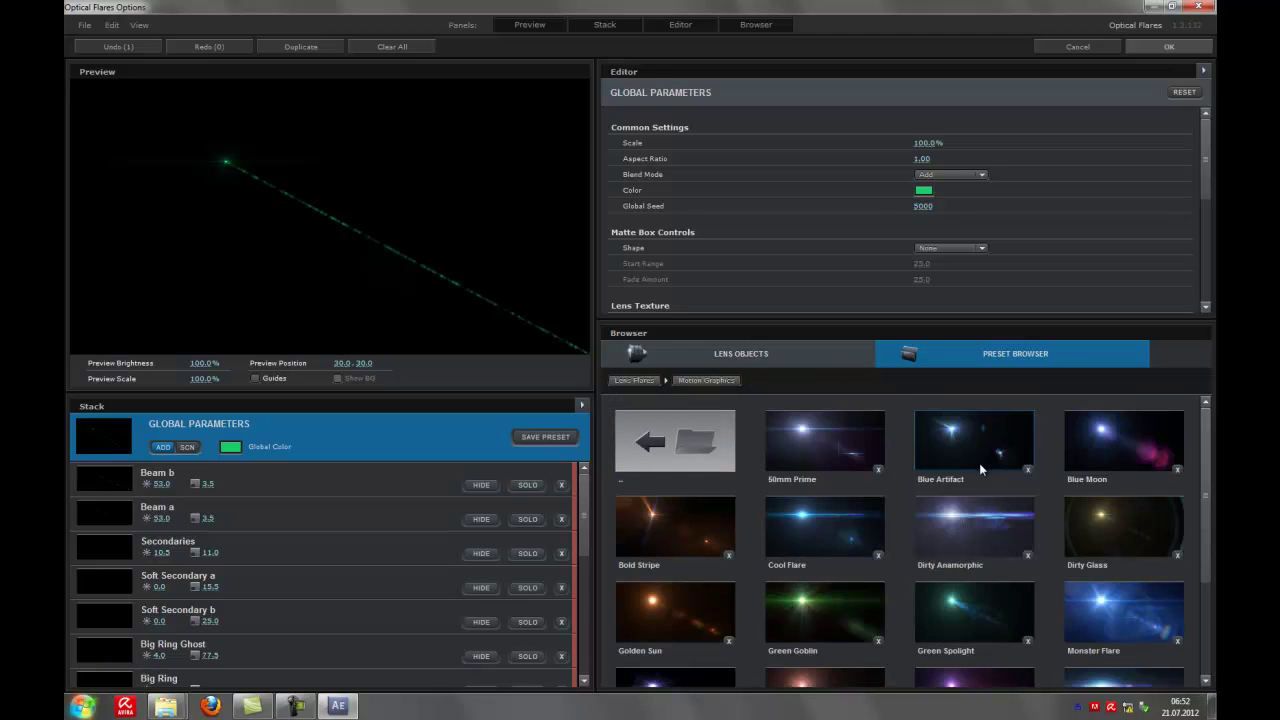
scroll(979, 463, "down", 1)
scroll(951, 488, "down", 1)
scroll(951, 488, "down", 1)
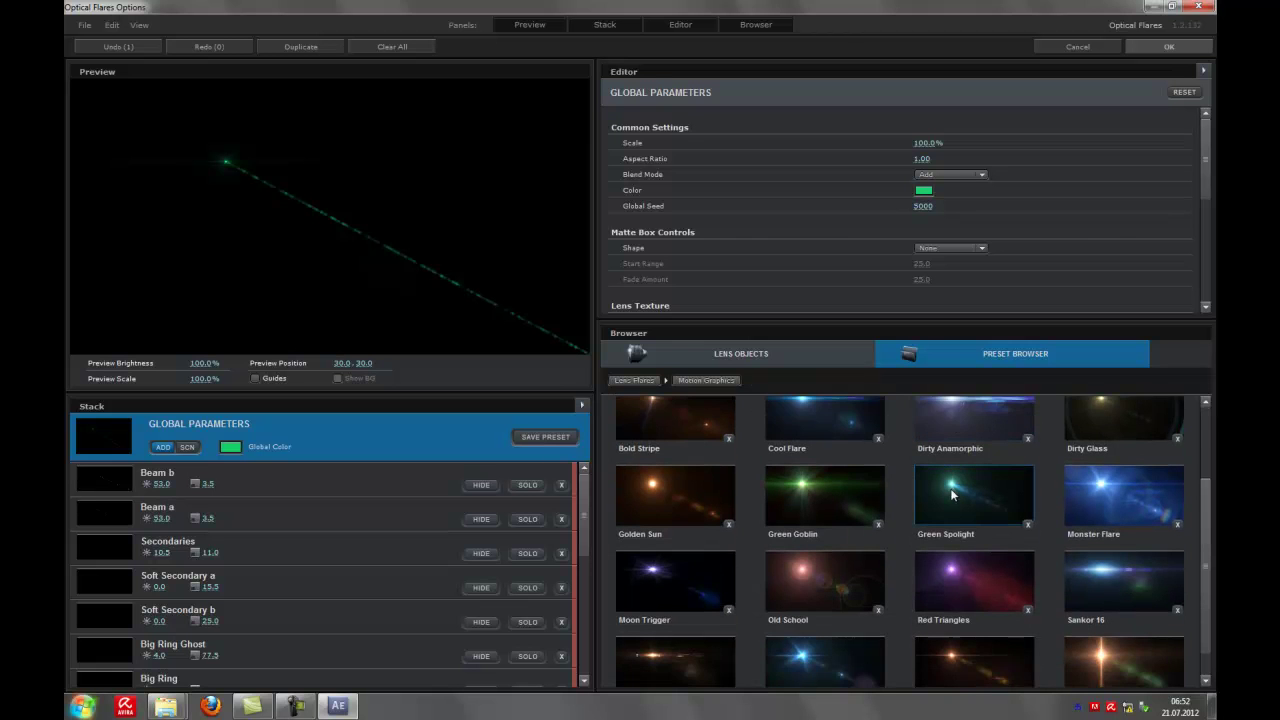
scroll(950, 490, "down", 2)
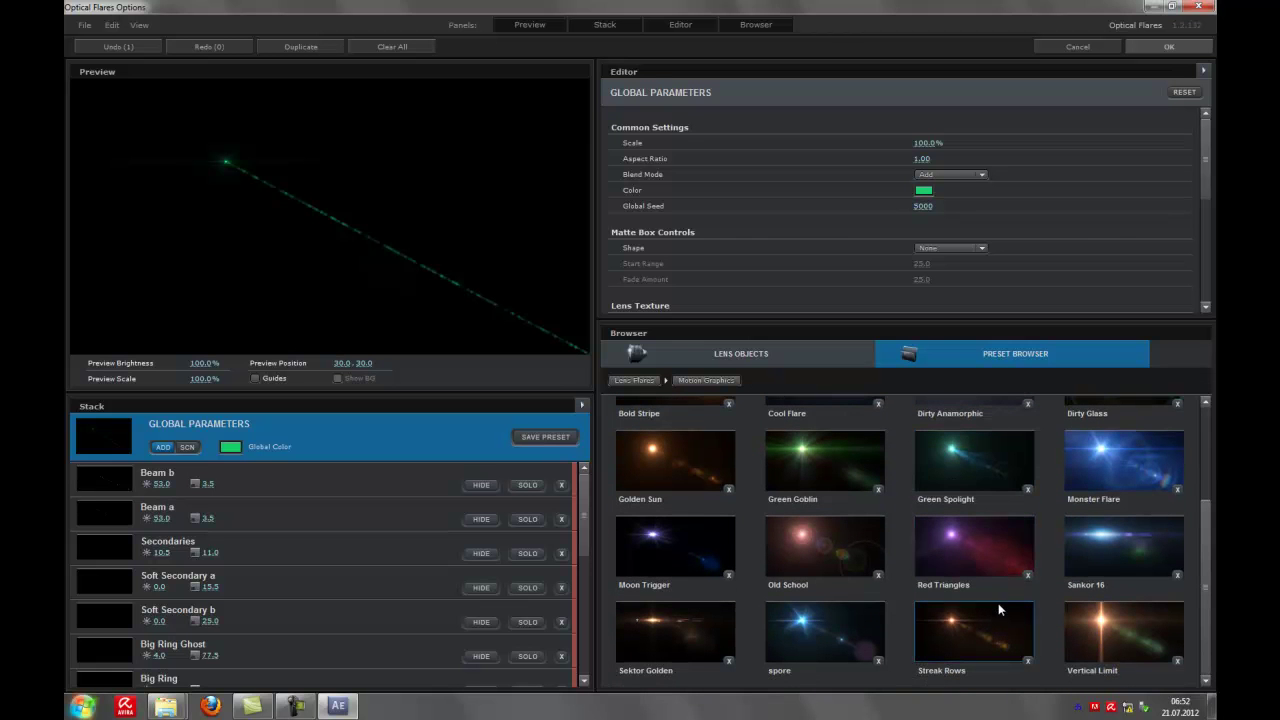
left_click(926, 461)
Step: Set the flare's Global Color to a near-black colour
left_click(924, 191)
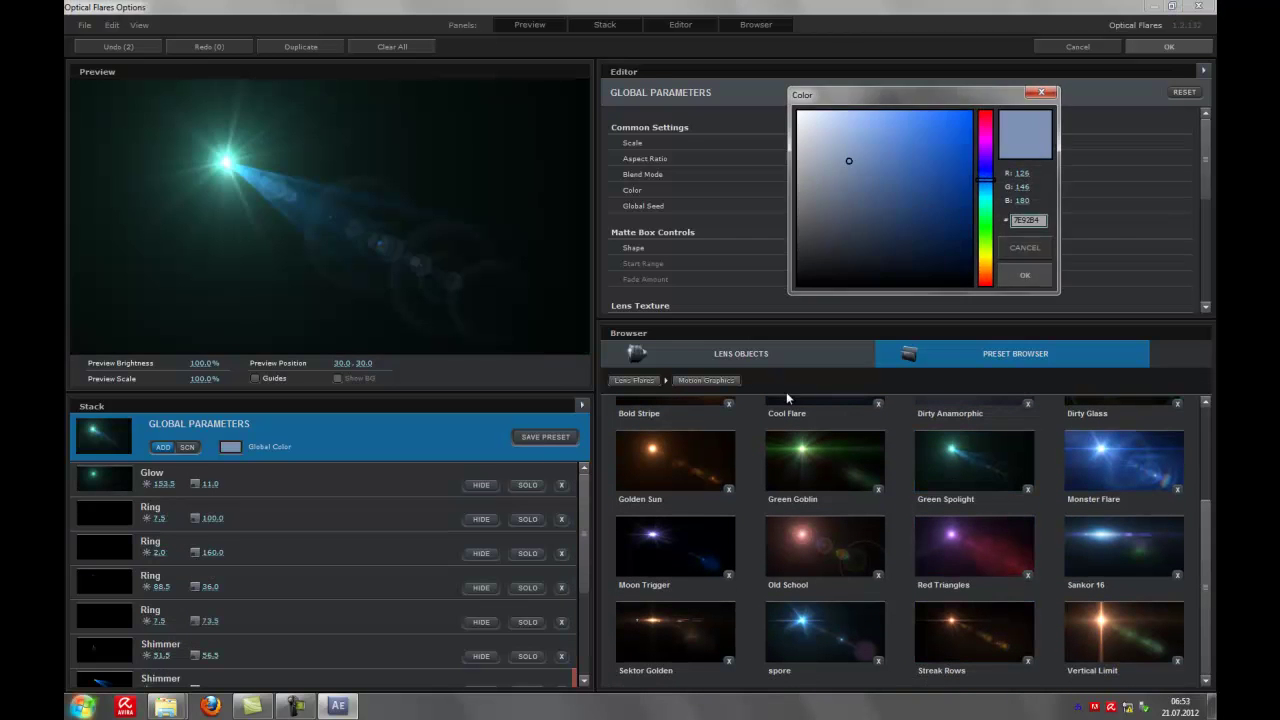
mouse_move(986, 187)
left_mouse_down()
mouse_move(979, 155)
mouse_move(986, 236)
left_mouse_up()
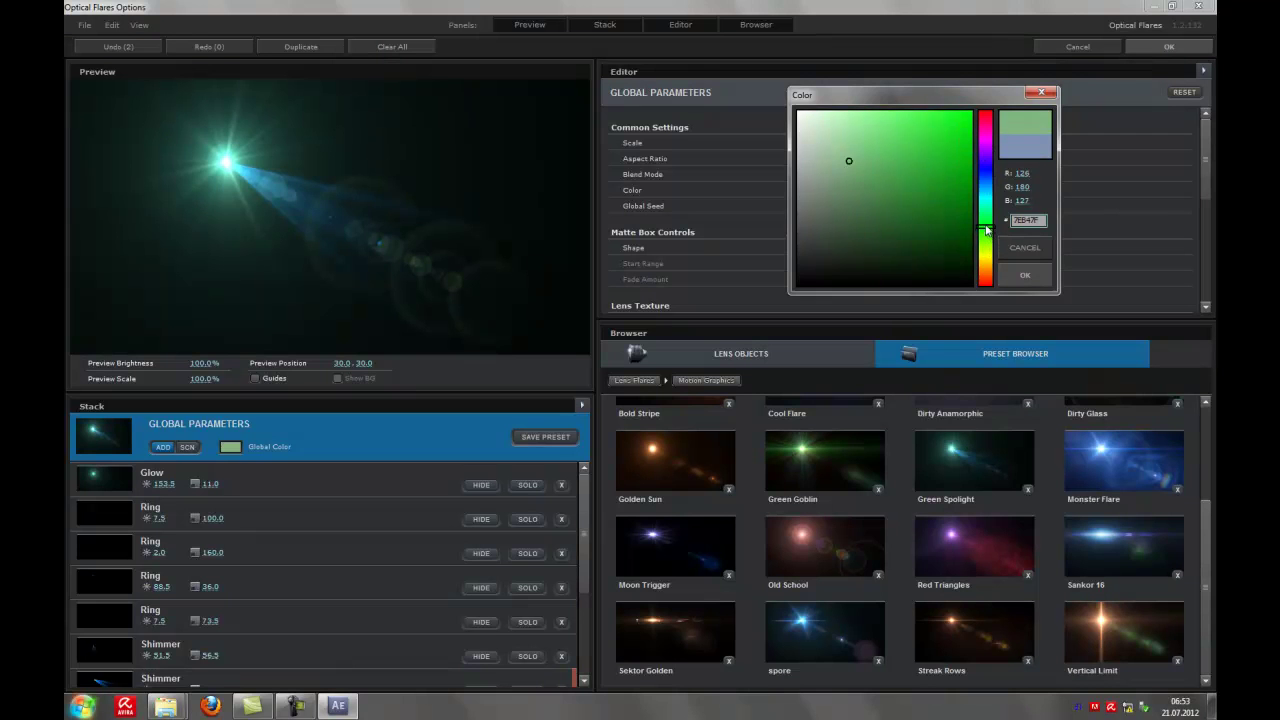
left_click_drag(986, 237, 986, 177)
left_click(915, 149)
left_click_drag(915, 149, 959, 118)
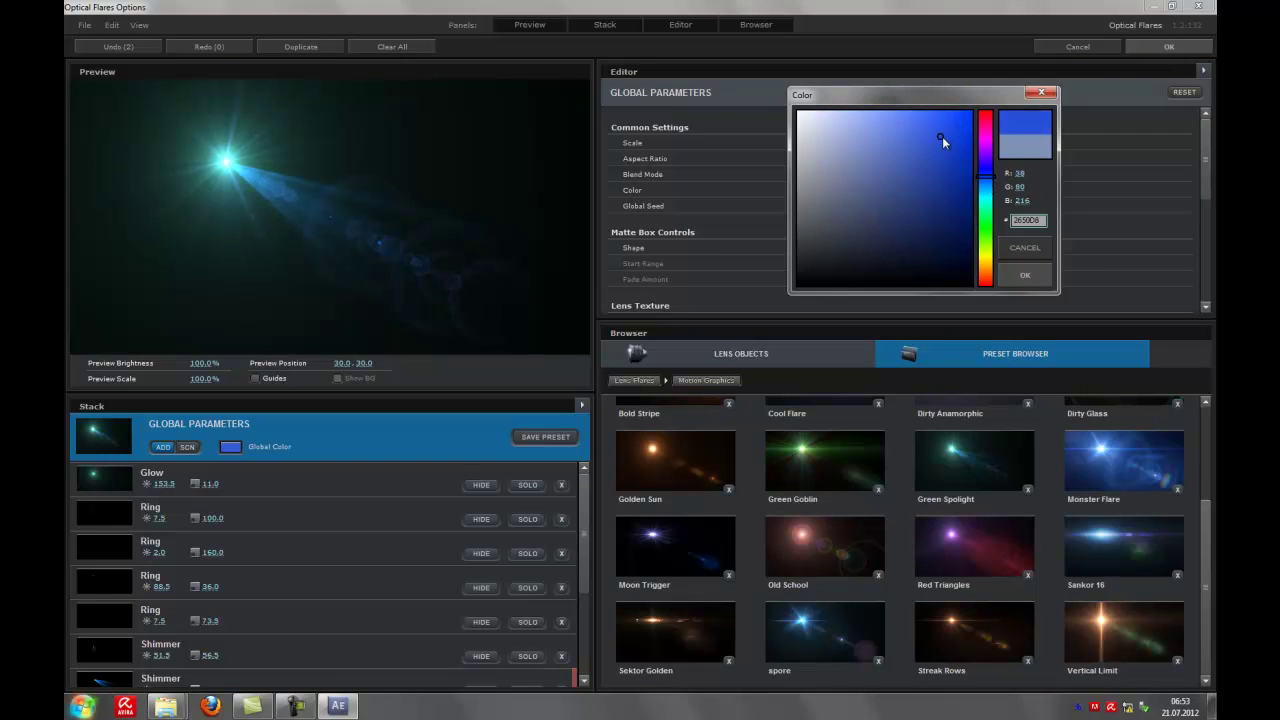
left_click(983, 201)
mouse_move(943, 166)
left_mouse_down()
mouse_move(798, 111)
mouse_move(932, 286)
left_mouse_up()
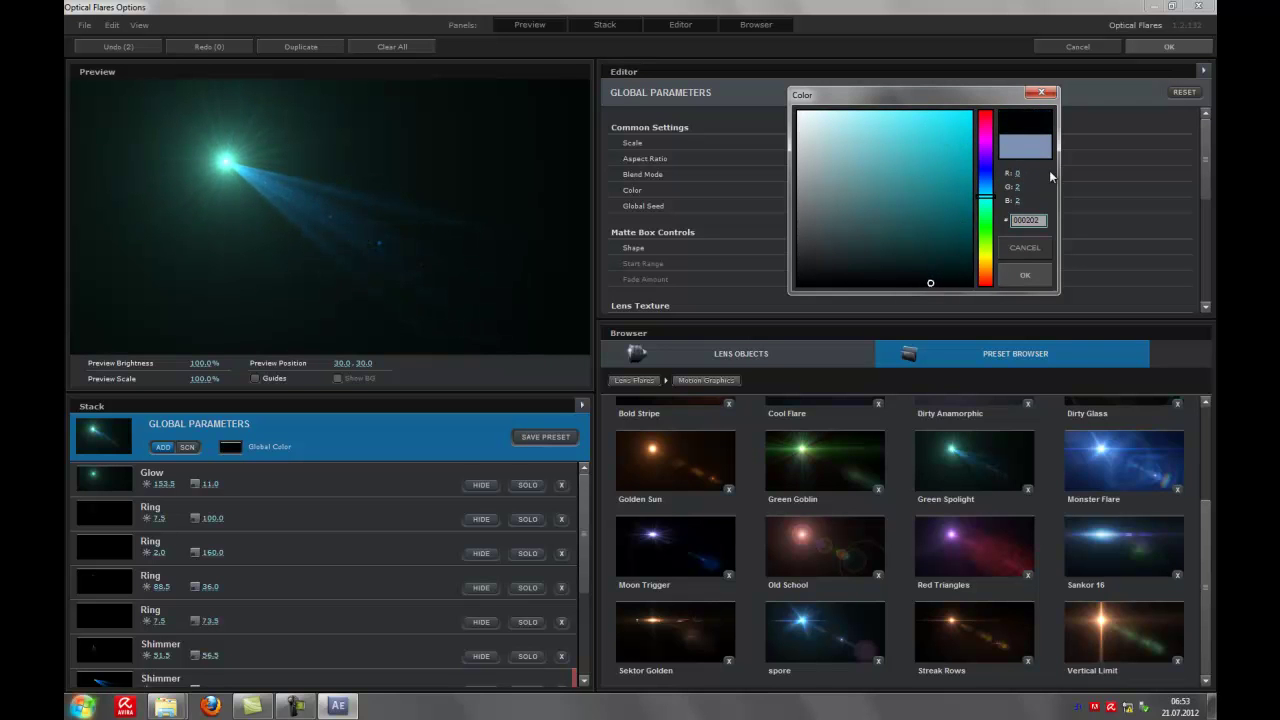
left_click(1024, 275)
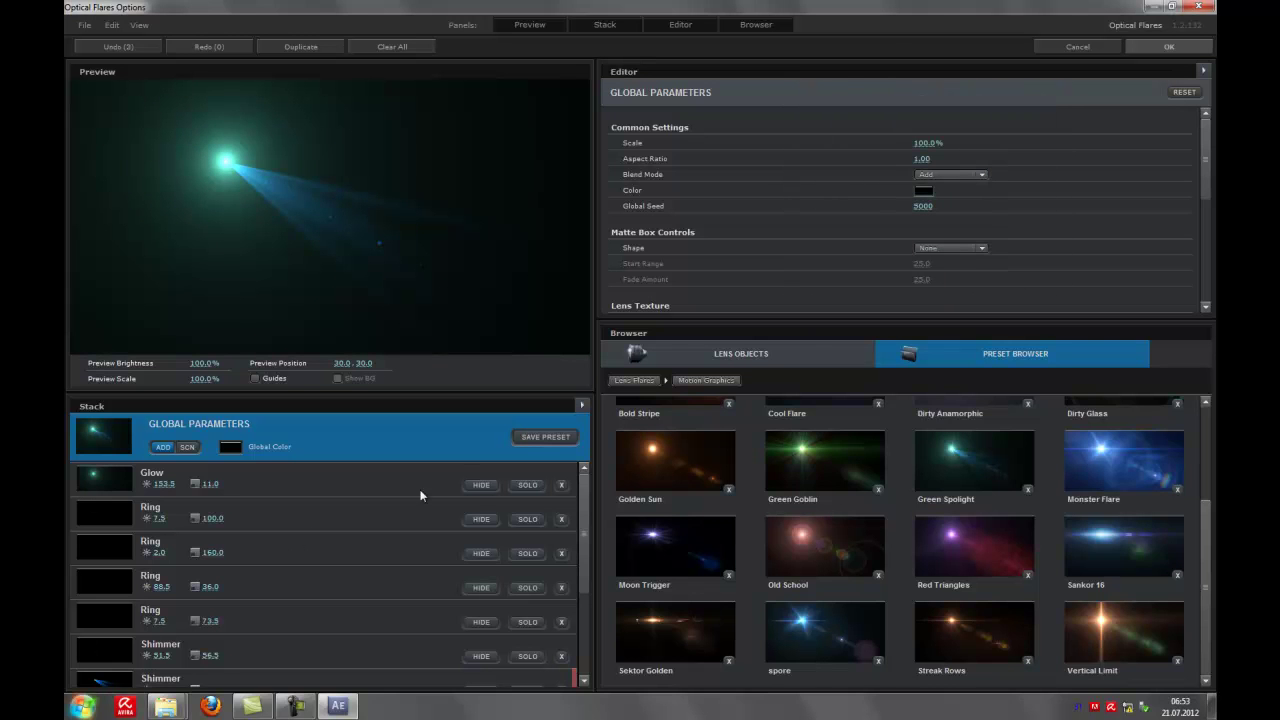
Step: Hide one Shimmer and the last Multi Iris element, then apply the flare and return to the composition
left_click_drag(583, 500, 578, 532)
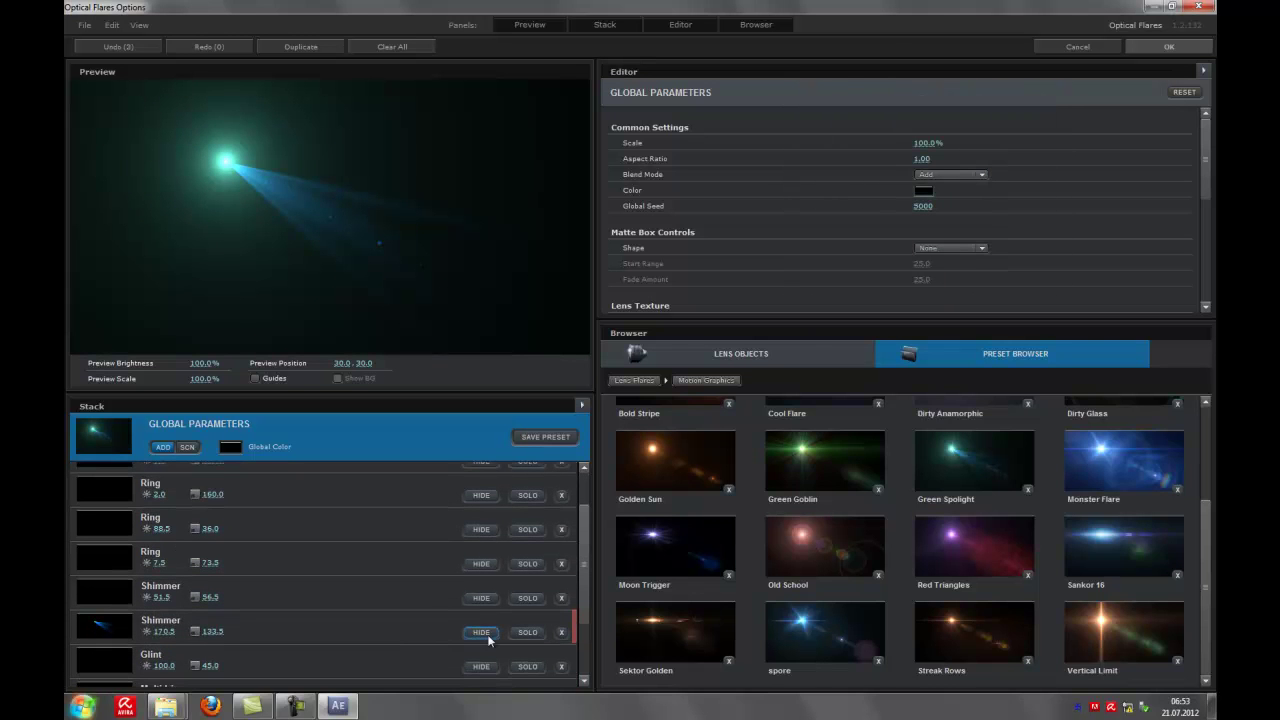
left_click(487, 634)
scroll(473, 623, "down", 1)
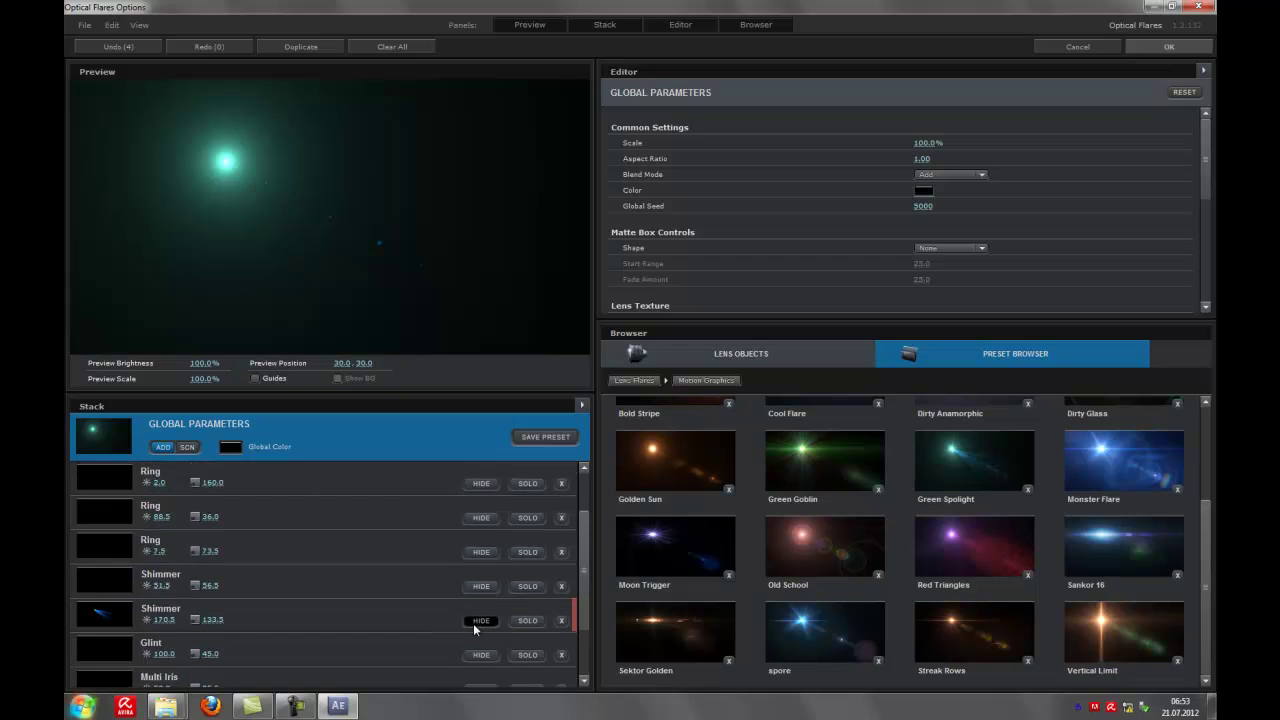
scroll(473, 623, "down", 3)
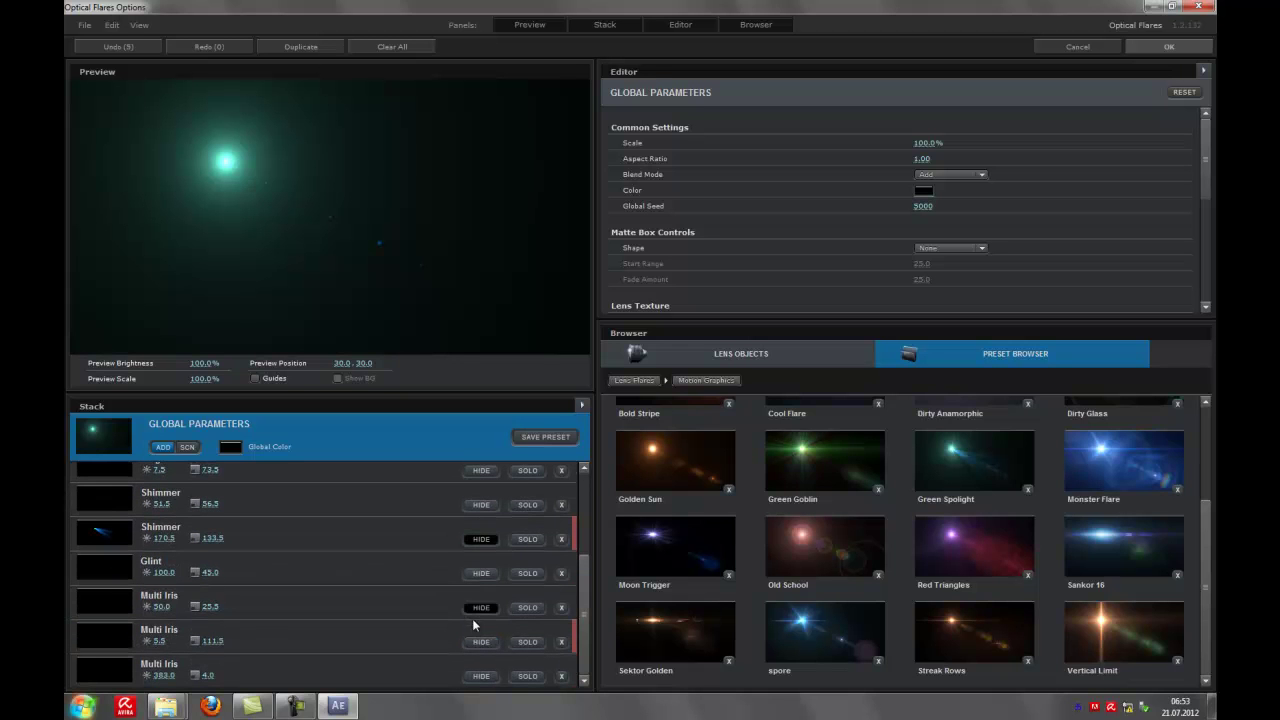
left_click(481, 676)
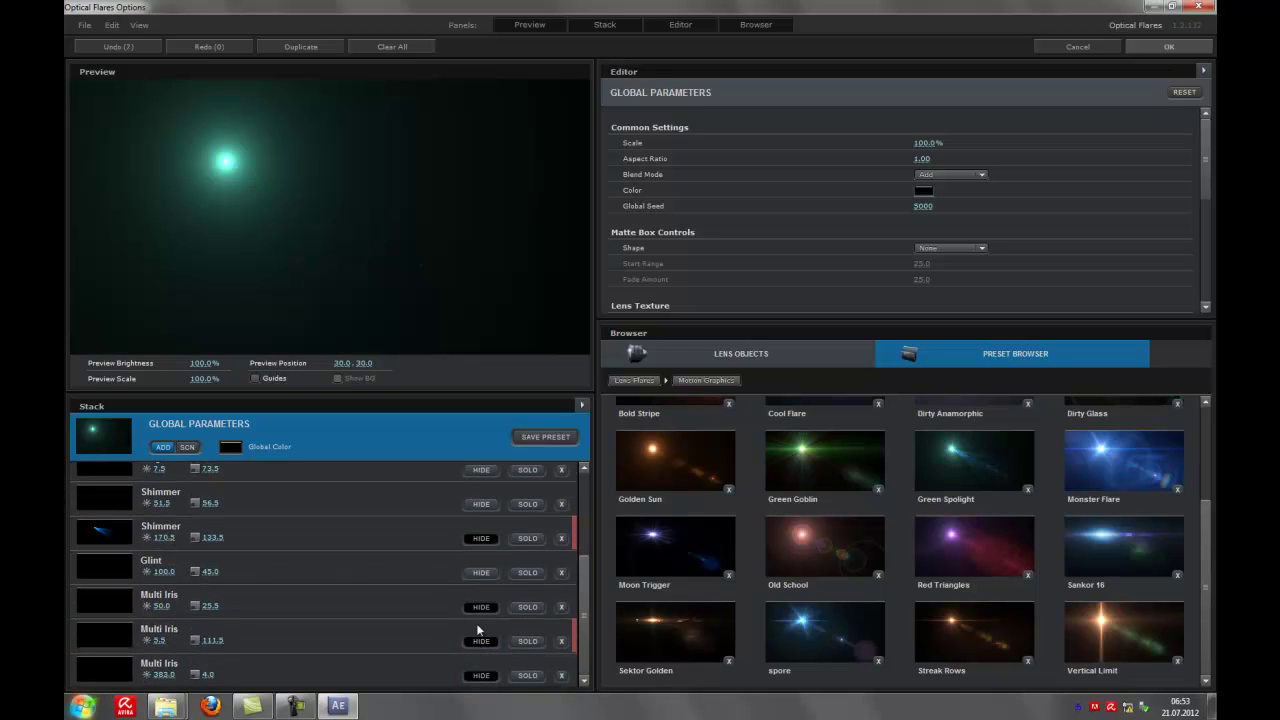
scroll(494, 566, "up", 3)
scroll(494, 566, "up", 2)
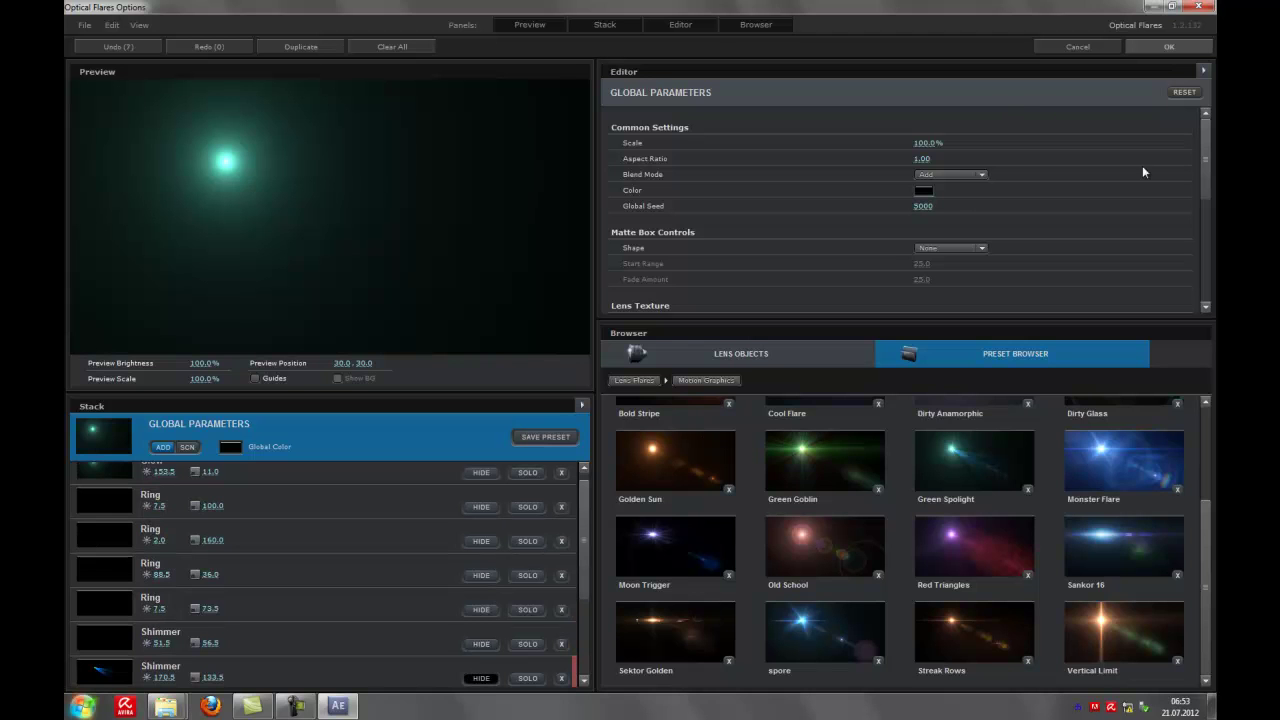
left_click(1172, 47)
left_click(438, 492)
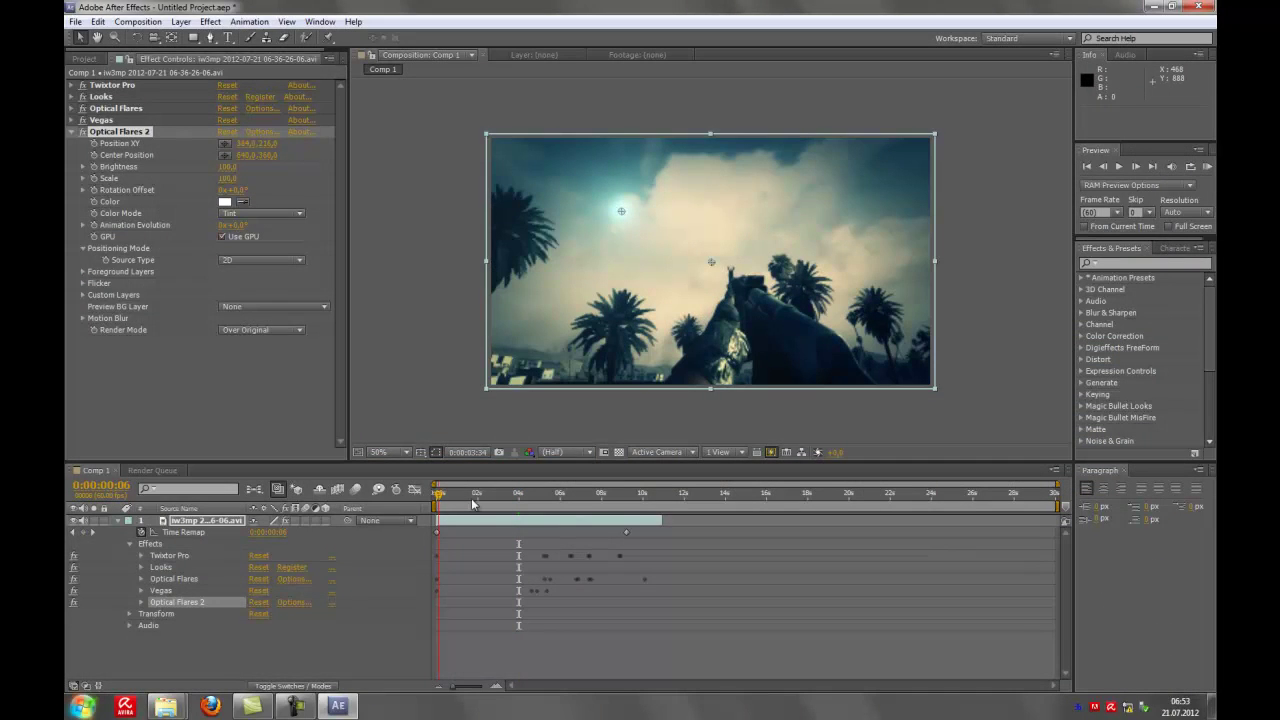
Step: Keyframe Optical Flares 2 Position XY from 732.4, 585.7 on the gun to 1114.0, 697.9 at 5:51
left_click_drag(473, 503, 436, 495)
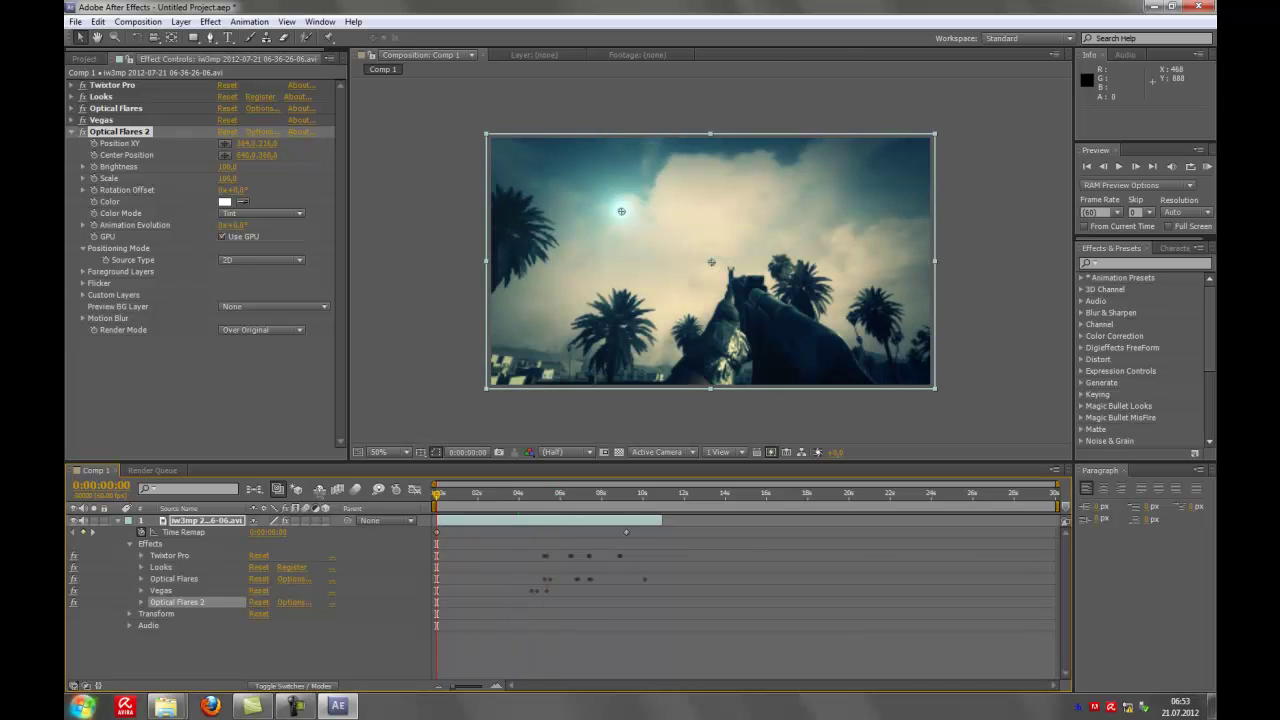
left_click(141, 602)
left_click(165, 556)
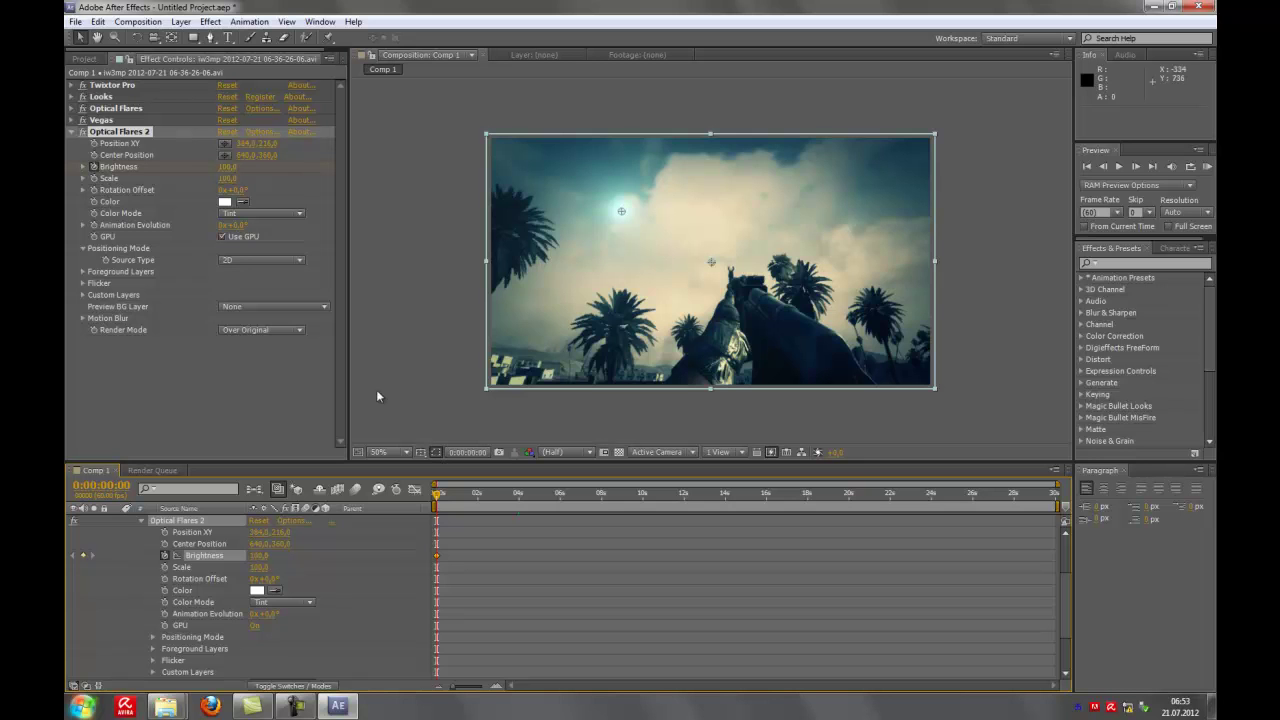
mouse_move(621, 212)
left_mouse_down()
mouse_move(719, 330)
mouse_move(735, 323)
left_mouse_up()
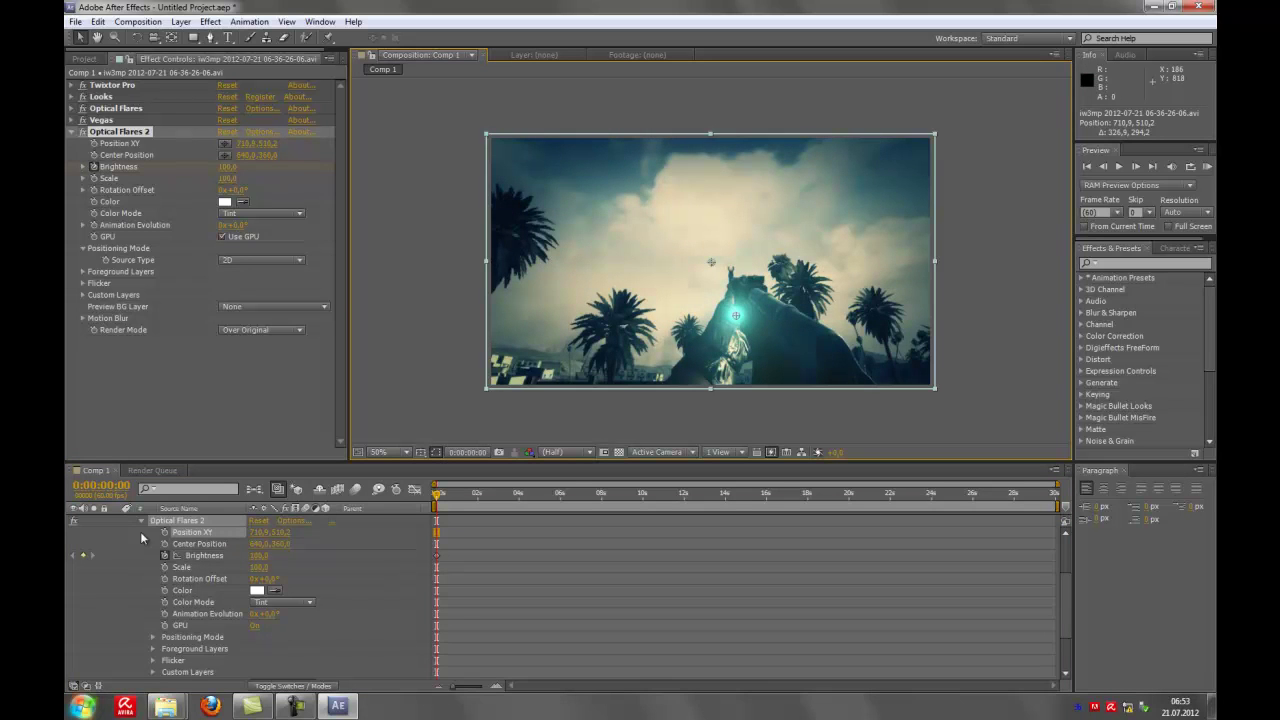
left_click(166, 534)
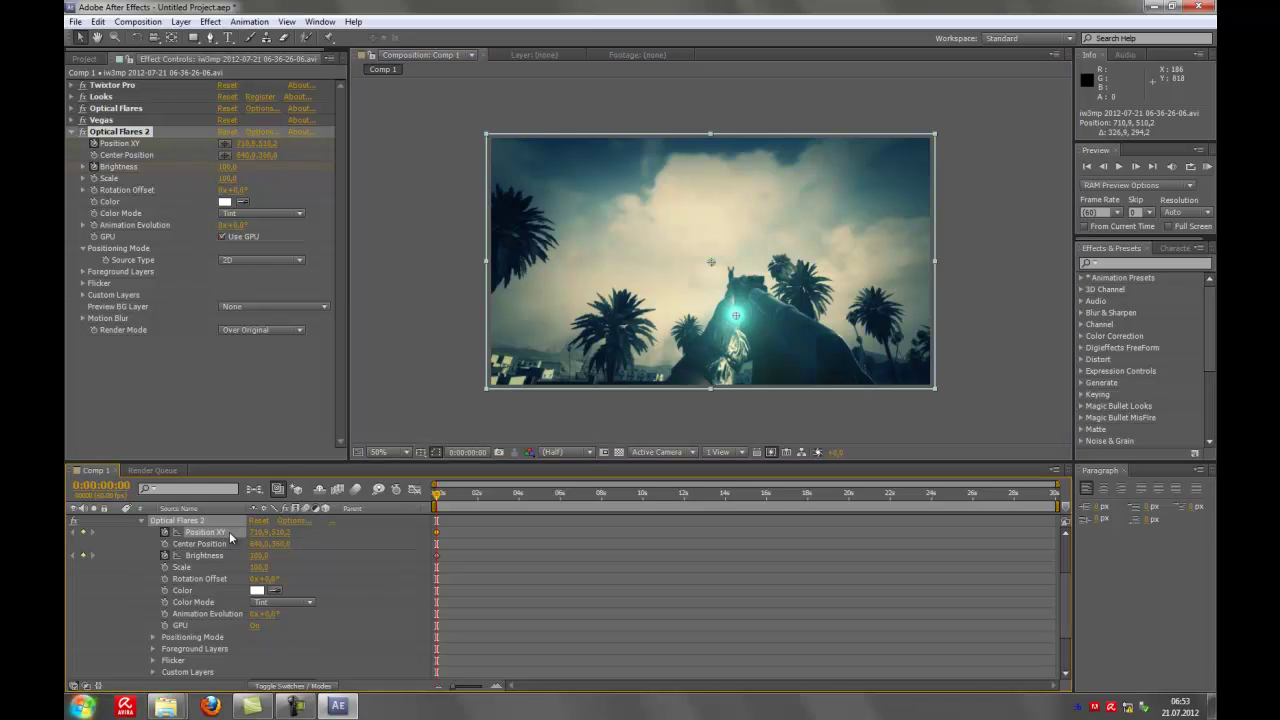
mouse_move(738, 318)
left_mouse_down()
mouse_move(748, 357)
mouse_move(742, 343)
left_mouse_up()
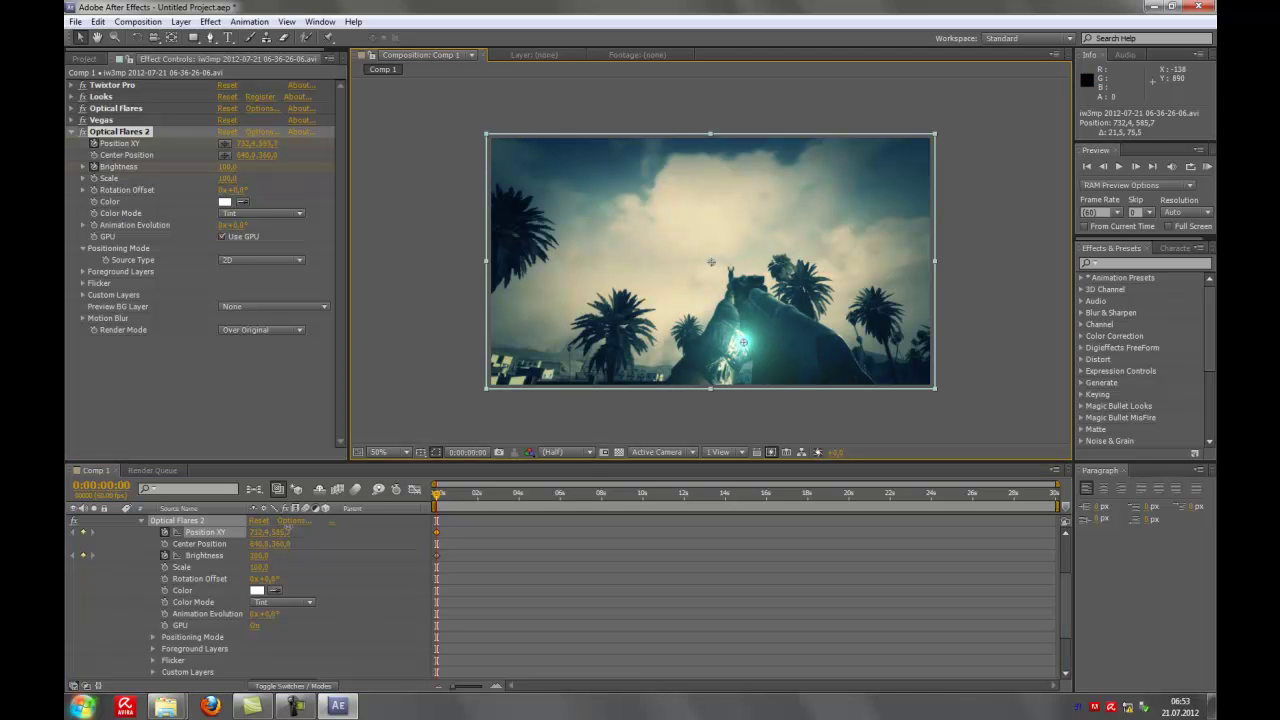
left_click_drag(466, 494, 558, 498)
left_click_drag(743, 342, 880, 382)
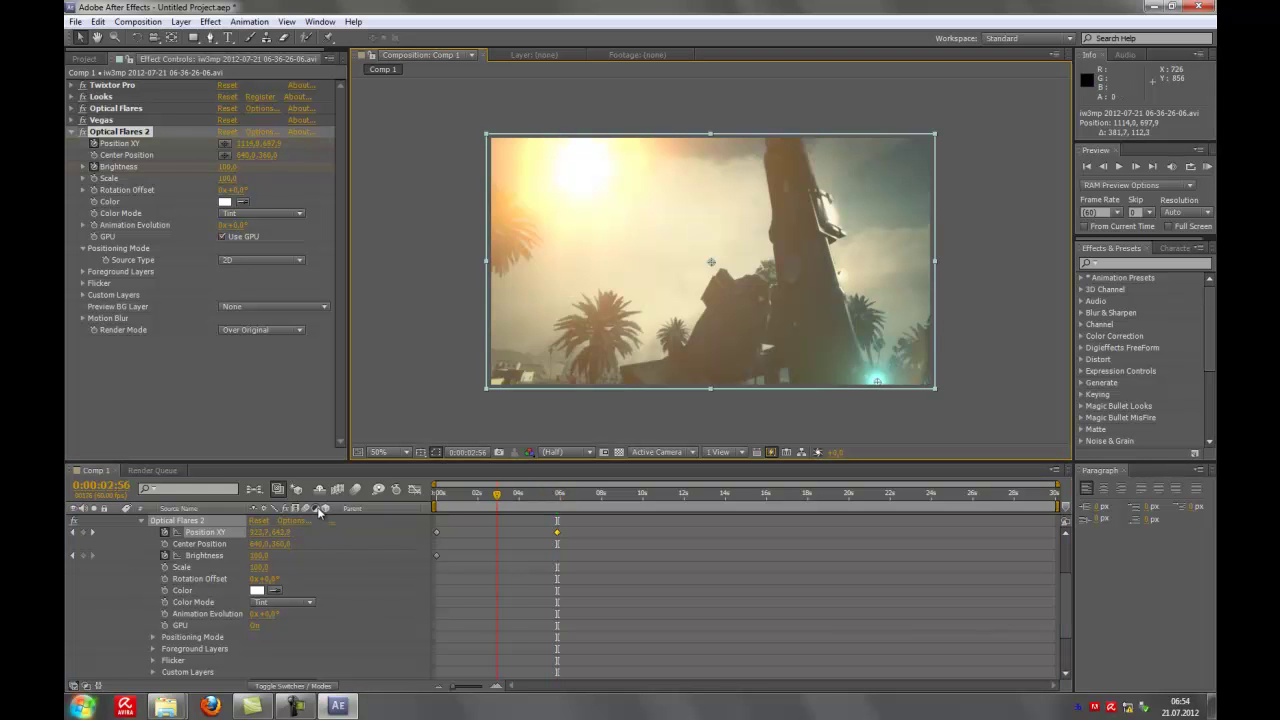
Step: Keyframe the second flare's Brightness from 0 at the start to about 190 at 5:51
key("Home")
left_click(200, 555)
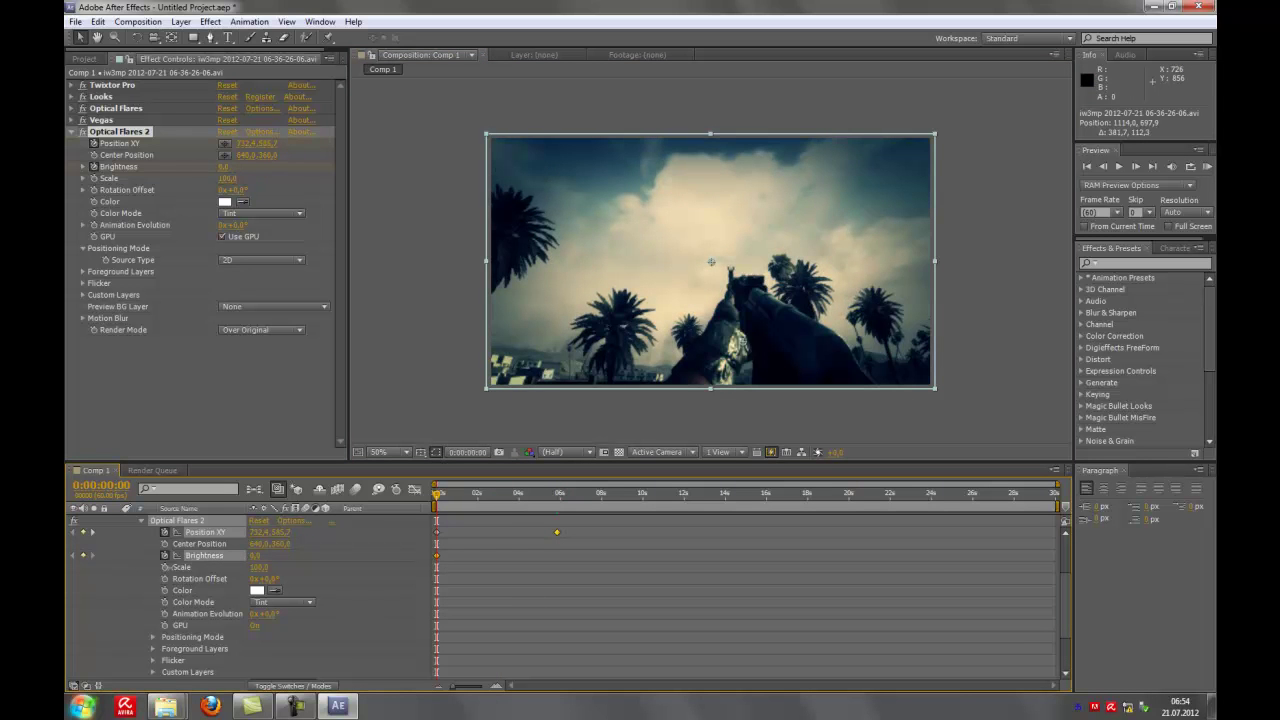
left_click_drag(490, 495, 556, 497)
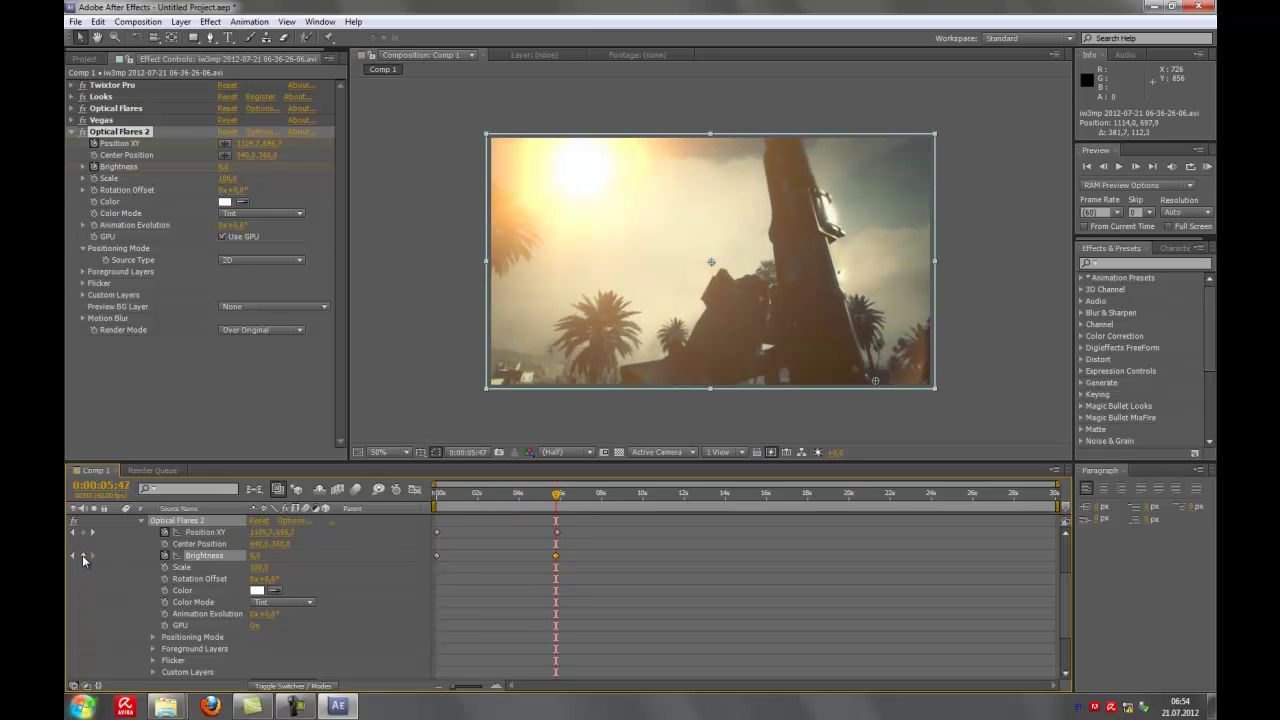
left_click_drag(557, 497, 556, 499)
mouse_move(255, 555)
left_mouse_down()
mouse_move(300, 555)
mouse_move(230, 555)
mouse_move(272, 558)
left_mouse_up()
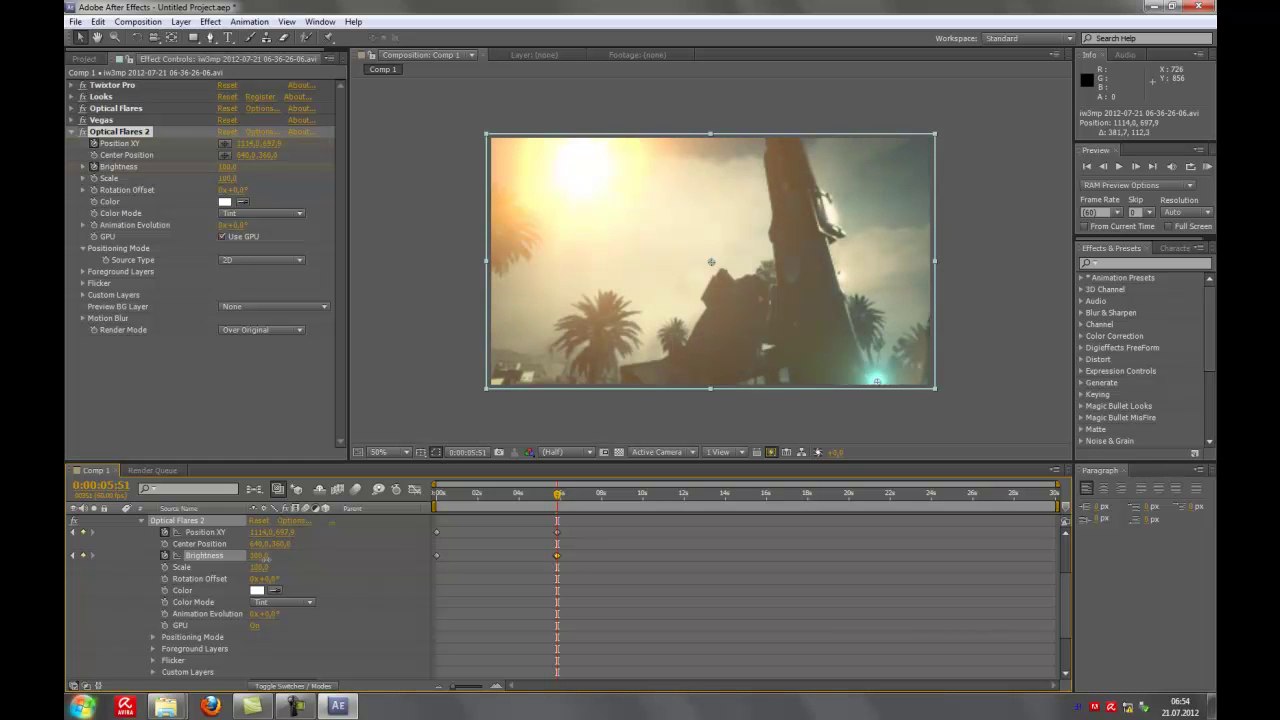
Step: Add a Position XY keyframe around 6:35 moving the flare up onto the tower at about 1121, 462
mouse_move(563, 507)
left_mouse_down()
mouse_move(592, 506)
mouse_move(572, 507)
left_mouse_up()
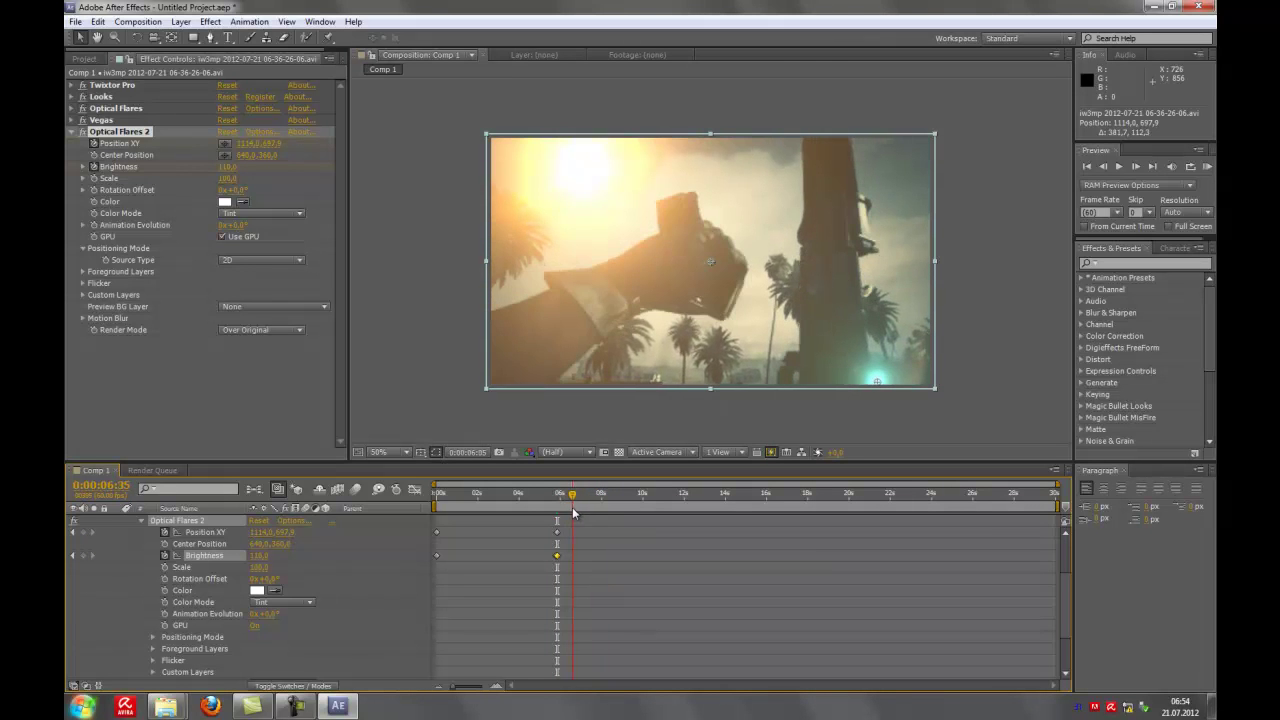
left_click_drag(287, 538, 84, 586)
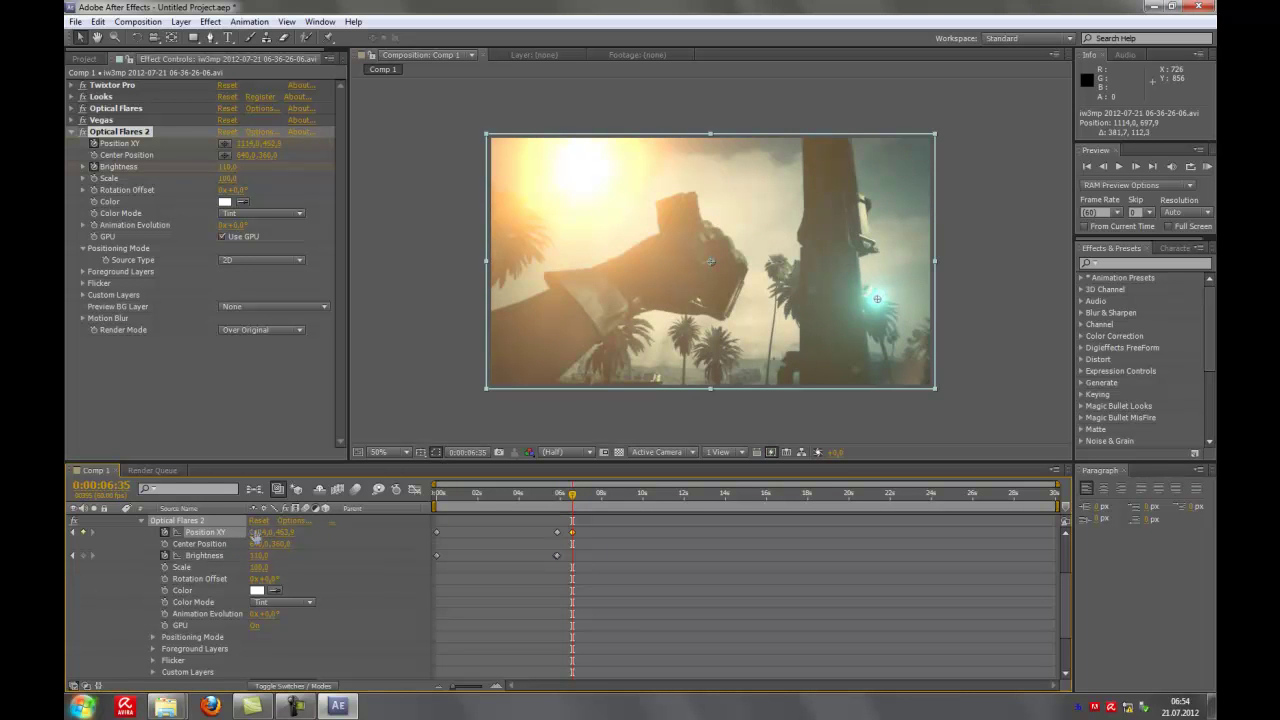
left_click_drag(262, 532, 245, 532)
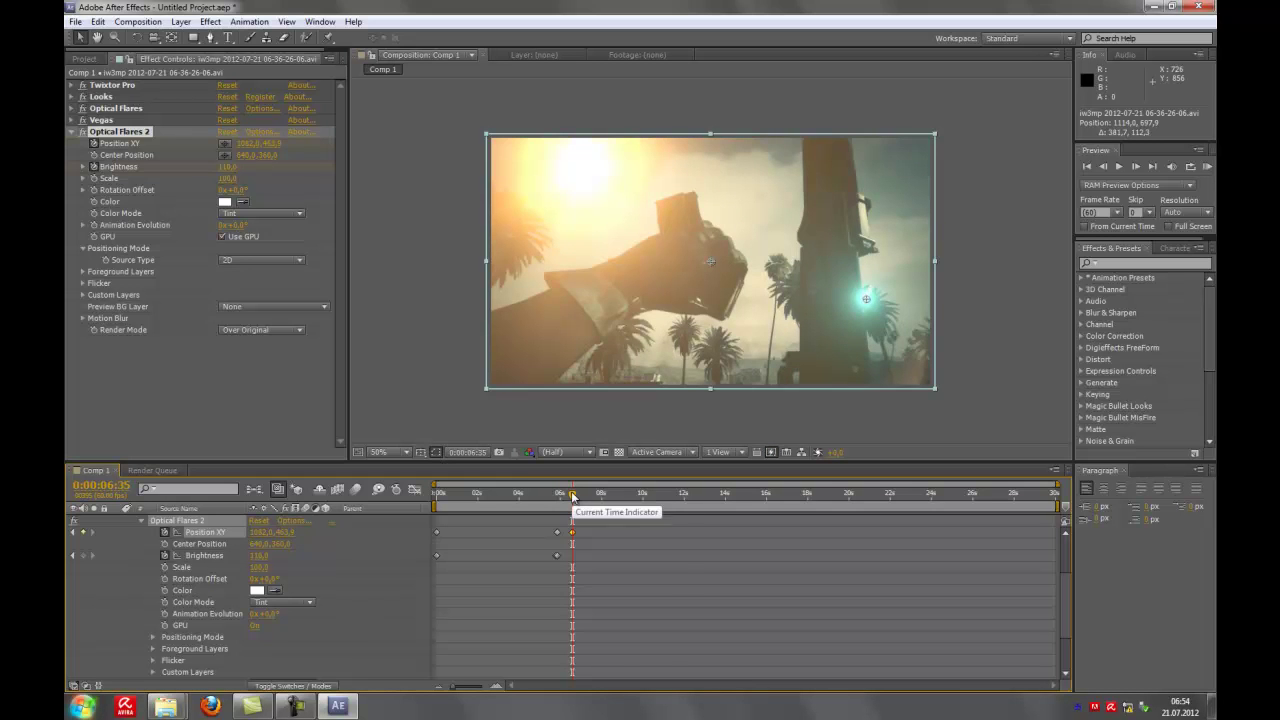
left_click_drag(573, 497, 571, 497)
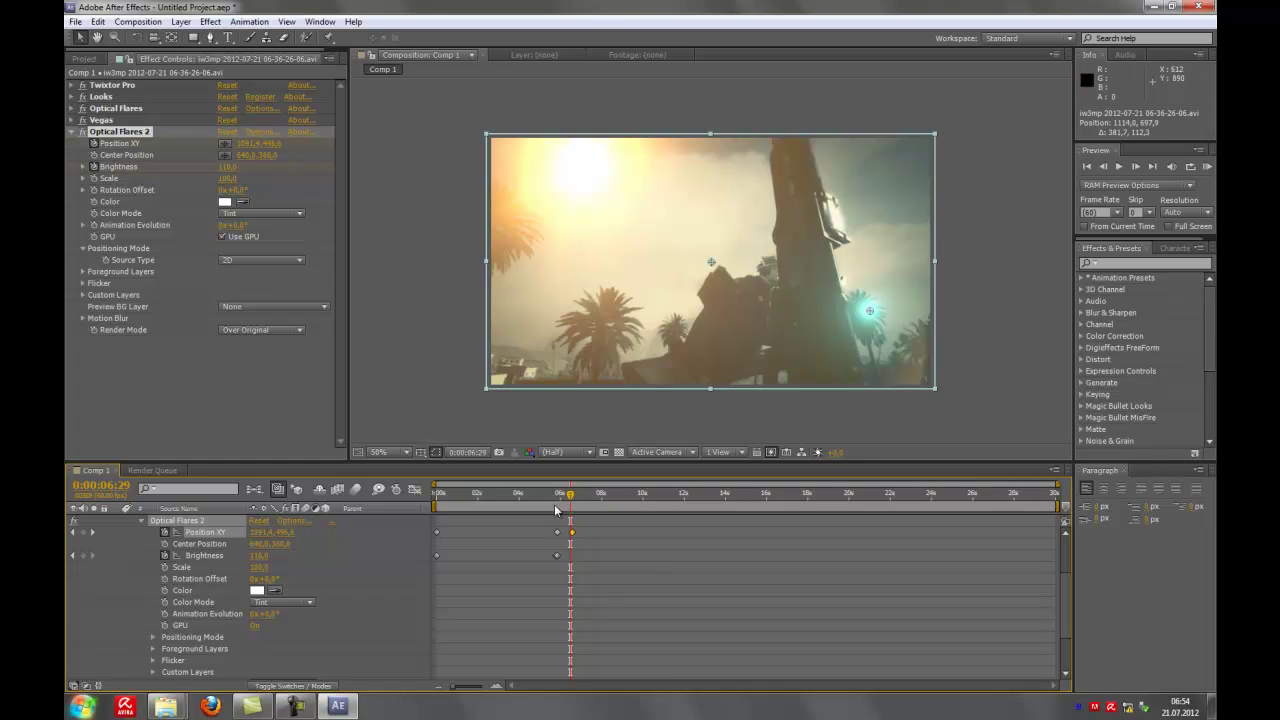
left_click_drag(574, 498, 578, 498)
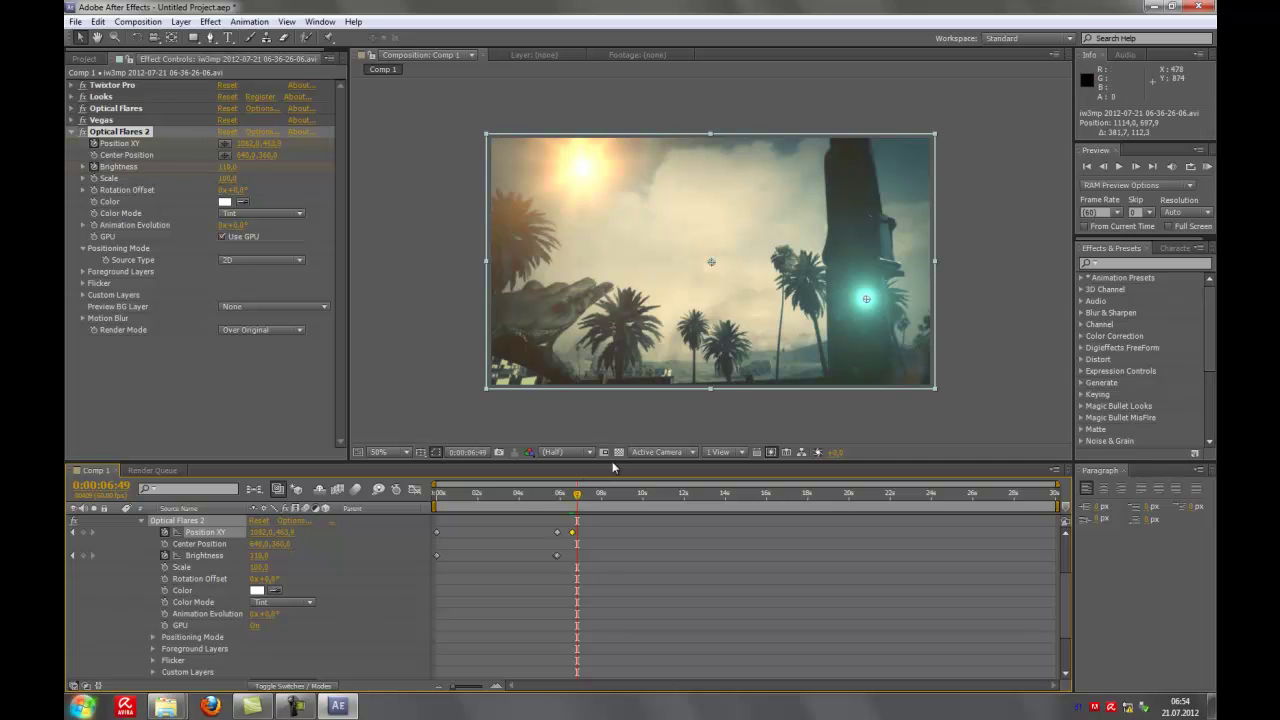
left_click_drag(590, 497, 564, 498)
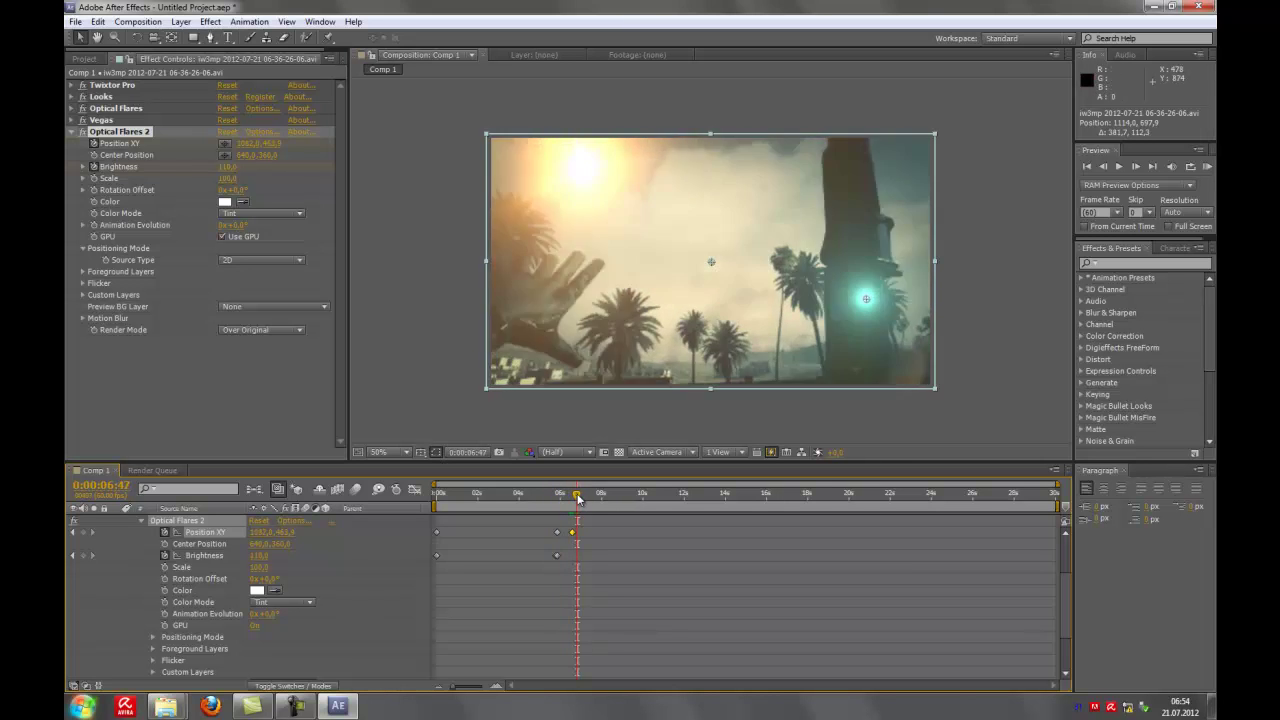
left_click_drag(567, 497, 573, 500)
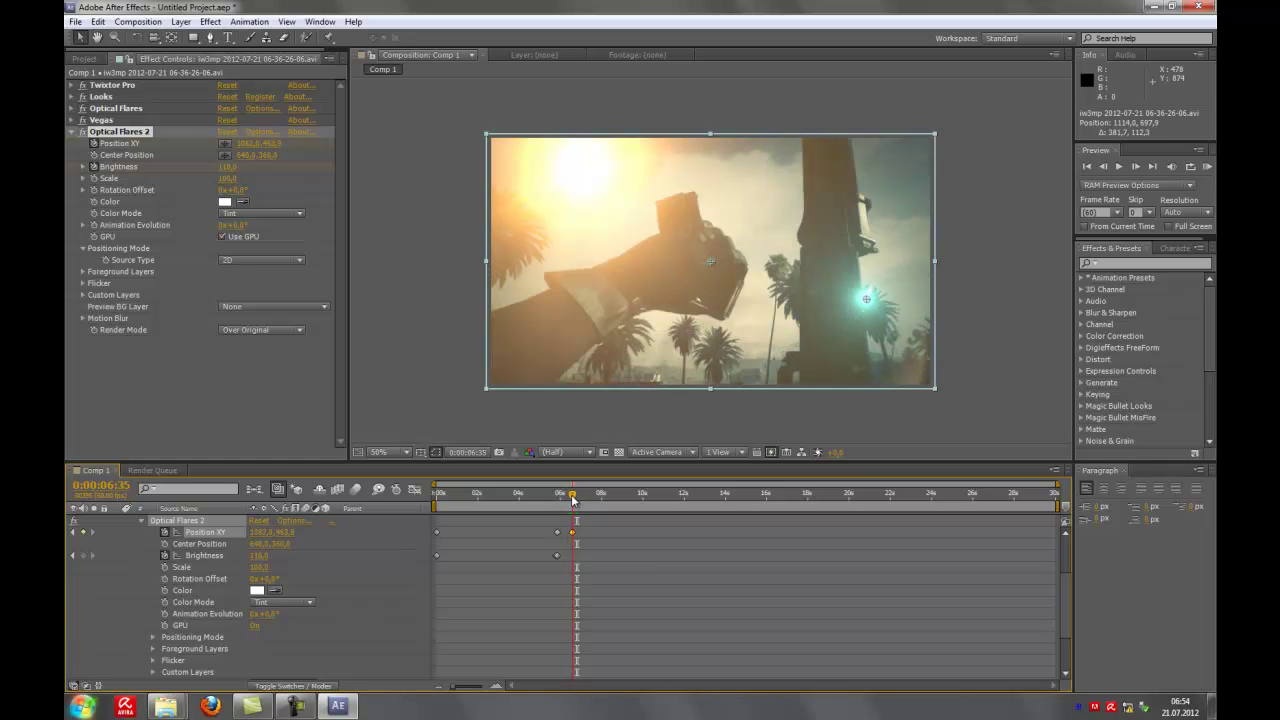
left_click_drag(265, 532, 285, 532)
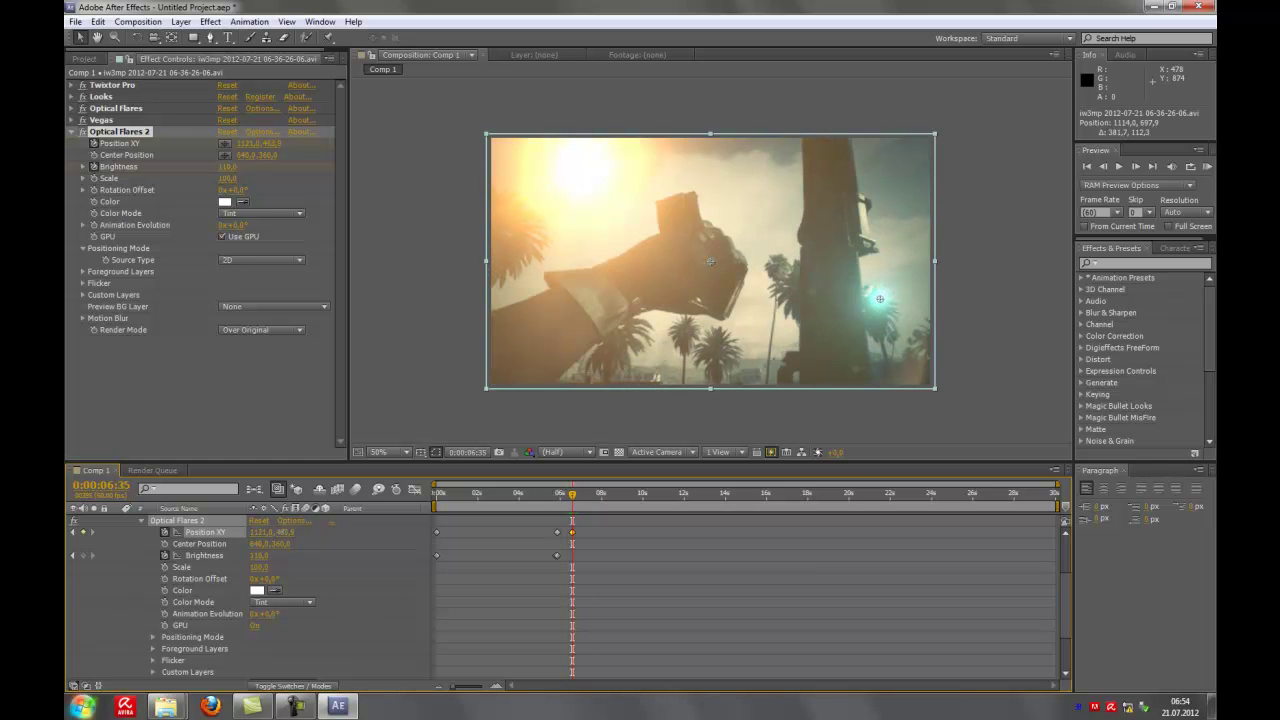
left_click_drag(572, 493, 580, 495)
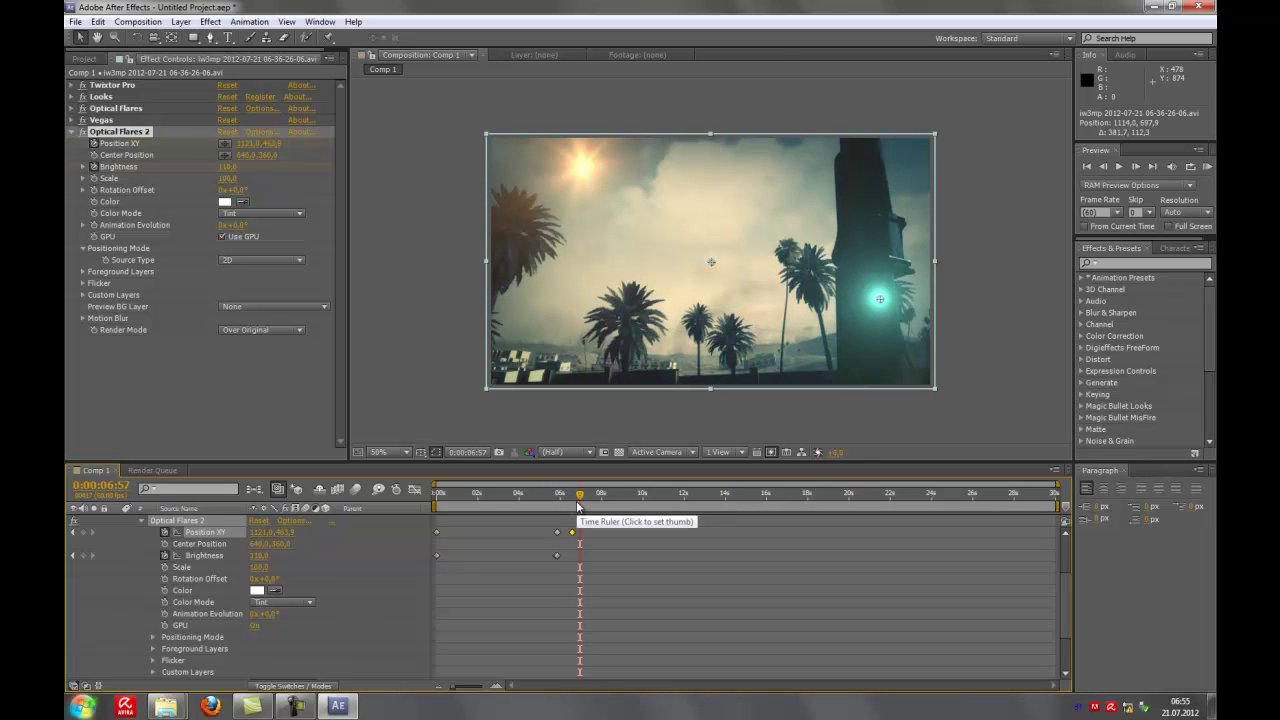
Step: Replace the misplaced keyframe and re-track the flare's position along the tower from 6:05 onward
key("Delete")
left_click_drag(577, 503, 566, 505)
left_click_drag(262, 533, 95, 570)
mouse_move(262, 537)
left_mouse_down()
mouse_move(245, 537)
mouse_move(366, 533)
left_mouse_up()
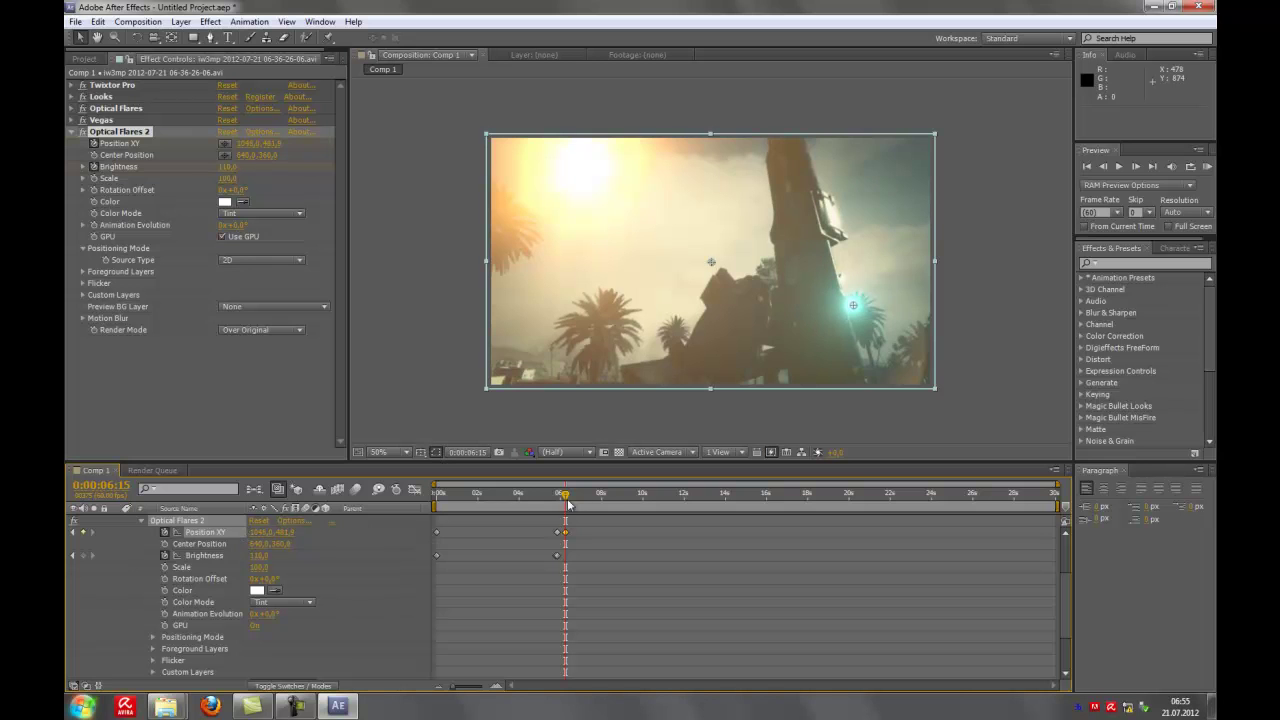
left_click_drag(567, 497, 576, 498)
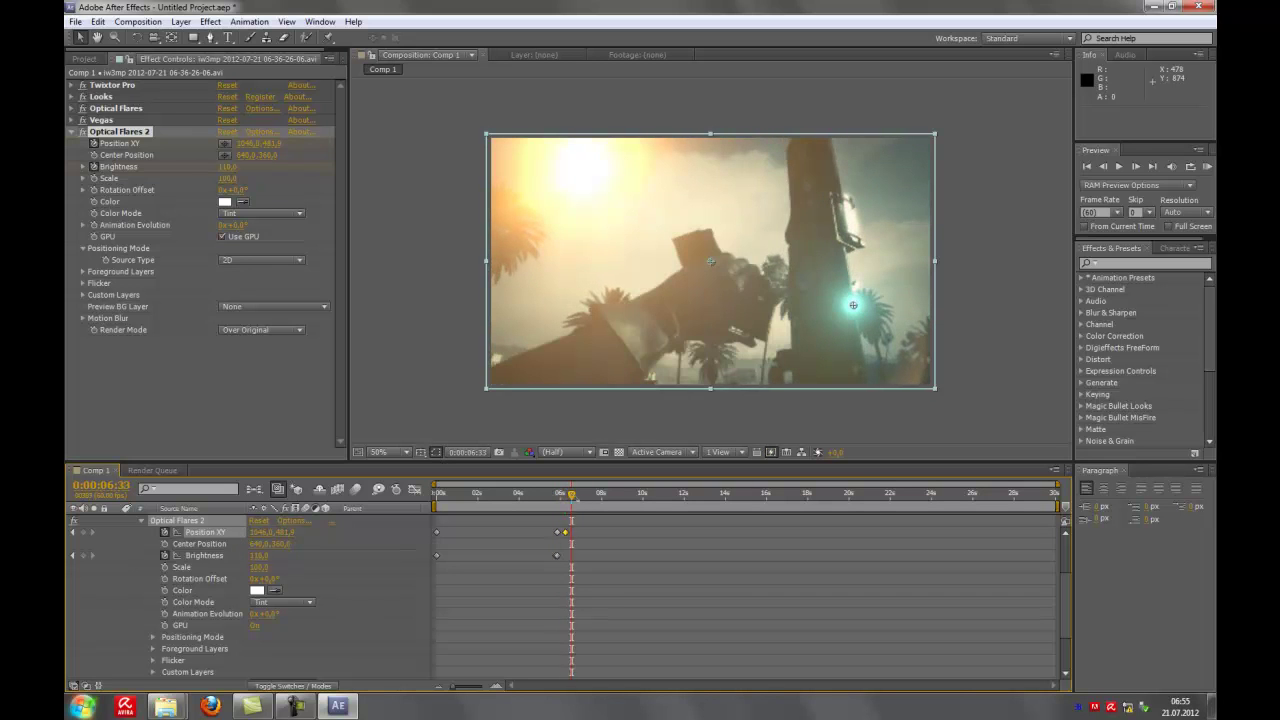
mouse_move(258, 532)
left_mouse_down()
mouse_move(272, 533)
mouse_move(137, 551)
left_mouse_up()
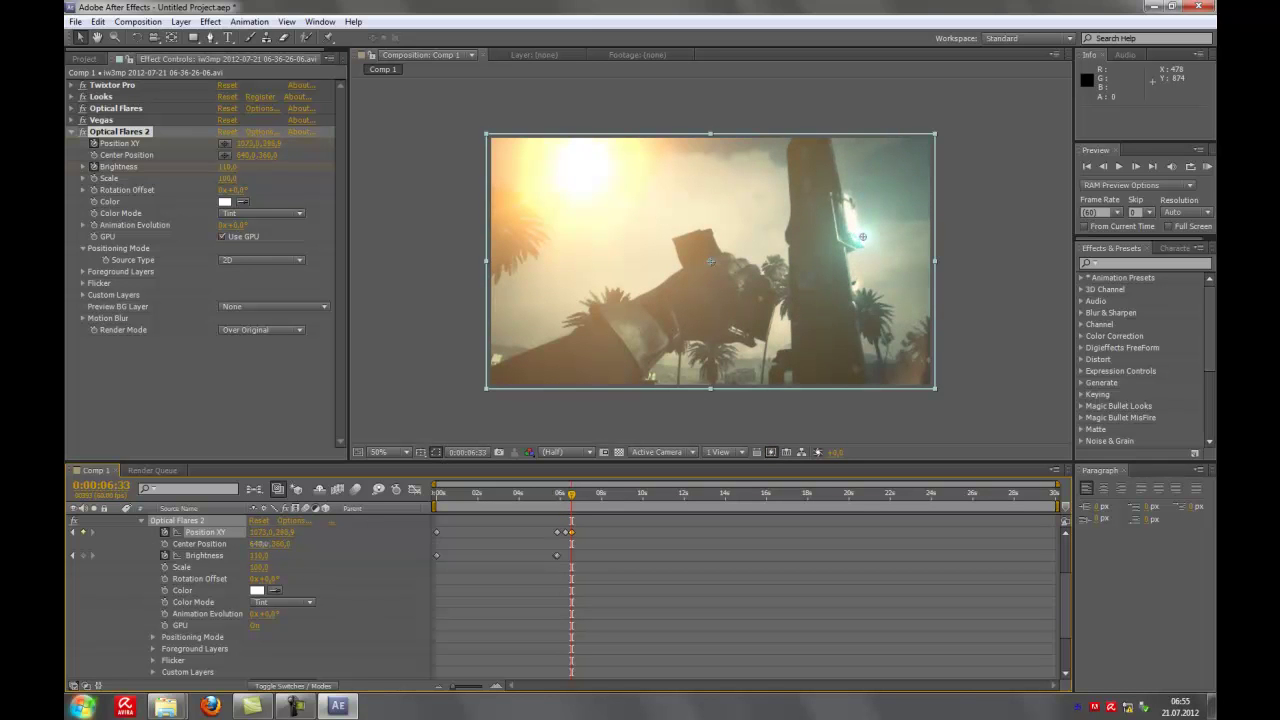
left_click_drag(710, 262, 704, 262)
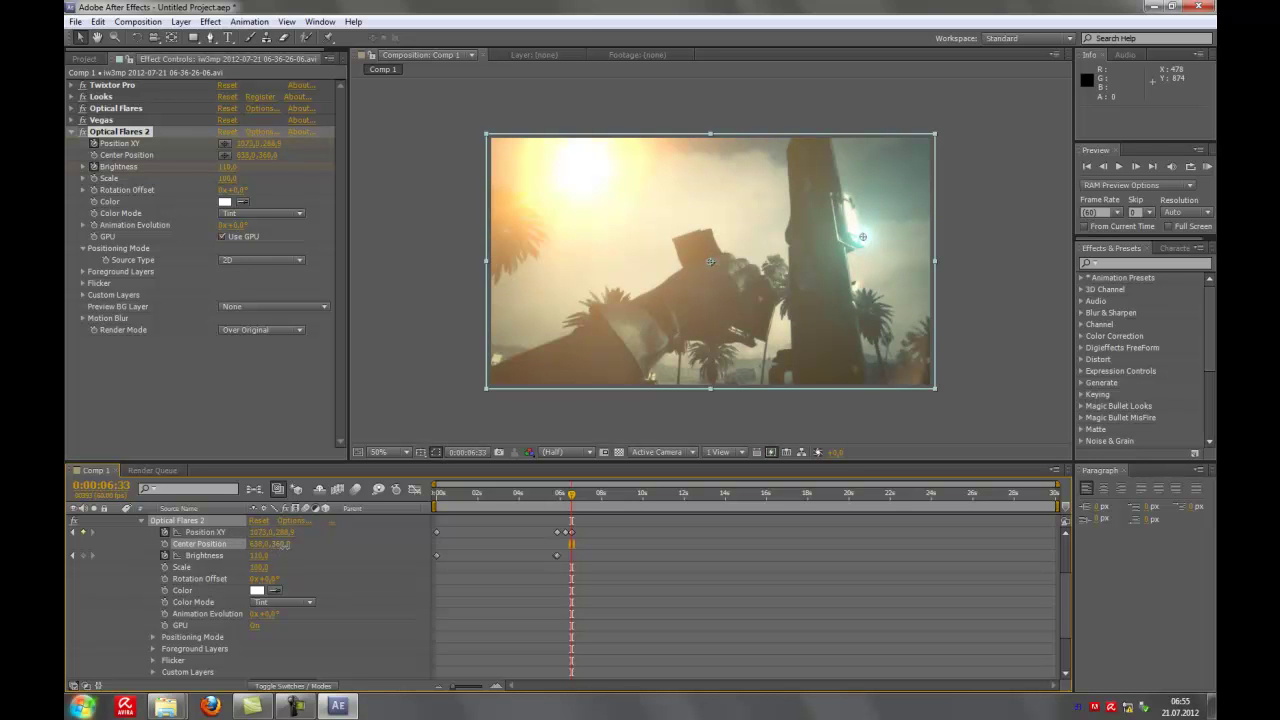
left_click(284, 545)
left_click_drag(285, 532, 250, 537)
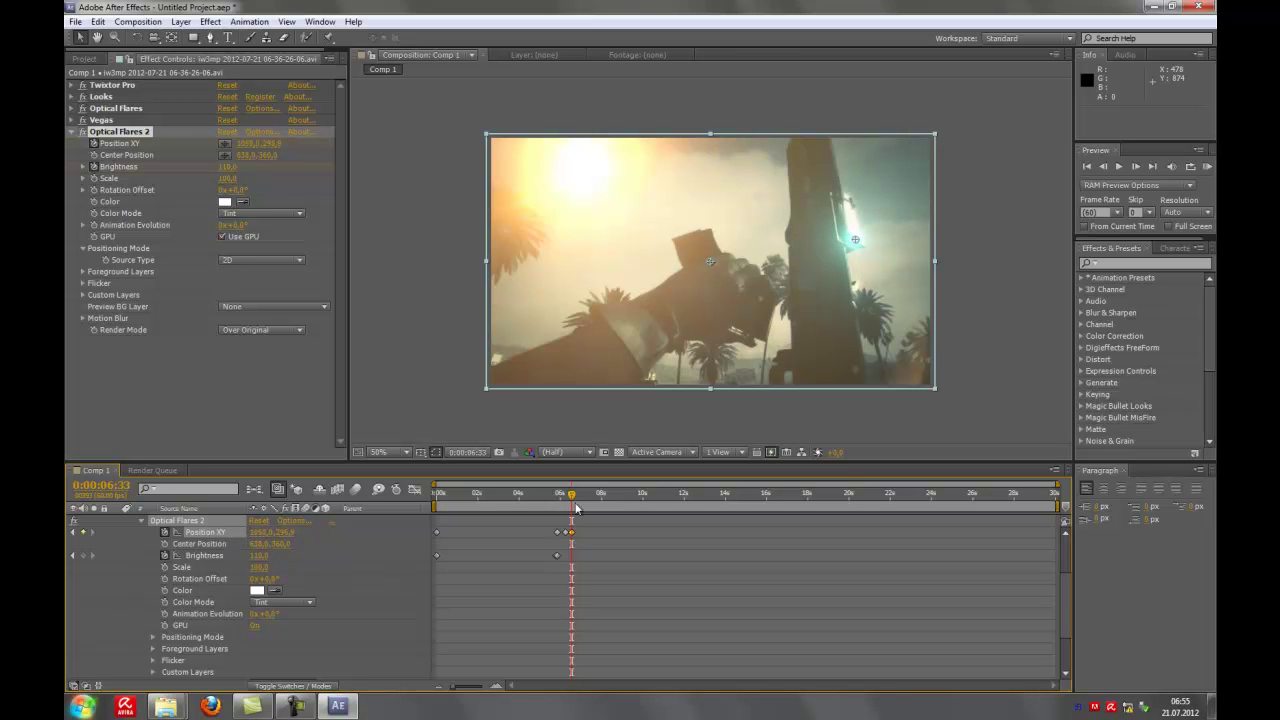
left_click_drag(576, 508, 577, 510)
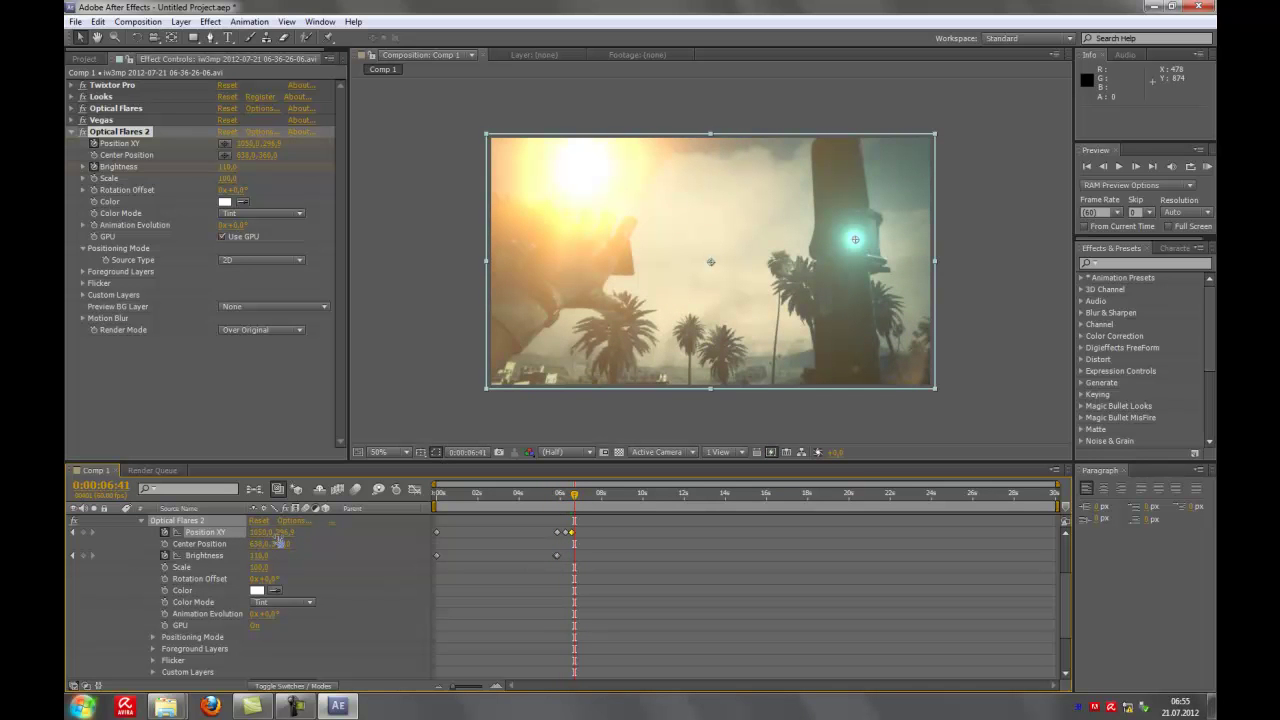
mouse_move(269, 537)
left_mouse_down()
mouse_move(287, 533)
mouse_move(98, 560)
left_mouse_up()
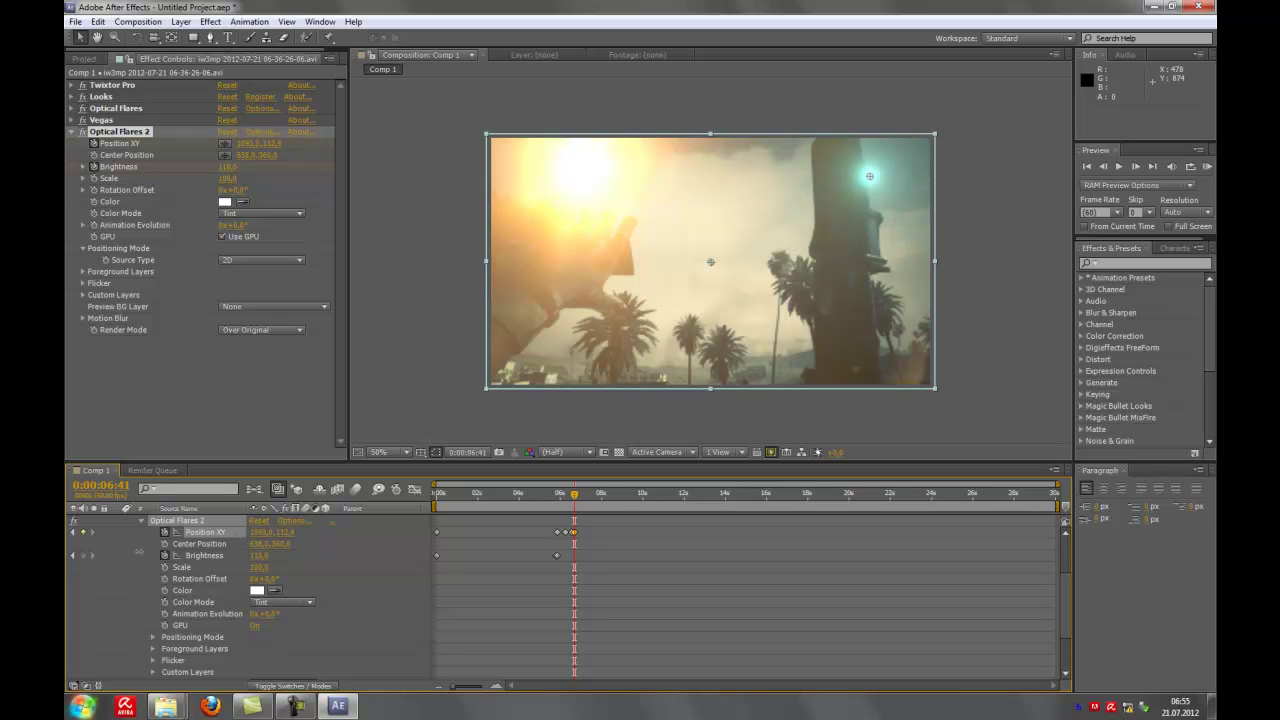
mouse_move(575, 494)
left_mouse_down()
mouse_move(564, 500)
mouse_move(581, 500)
left_mouse_up()
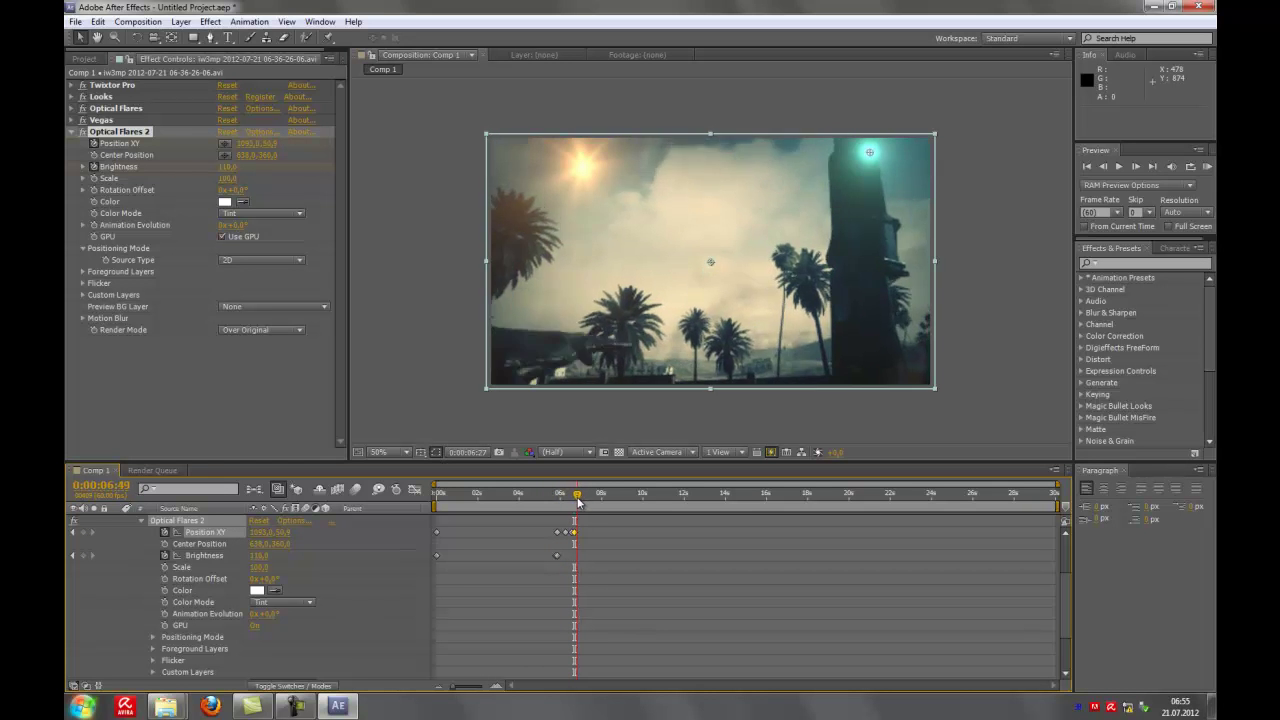
Step: Keyframe the flare's Brightness at 150 at 6:43, 240 at 6:47, and 0 at 6:55
left_click_drag(581, 500, 575, 502)
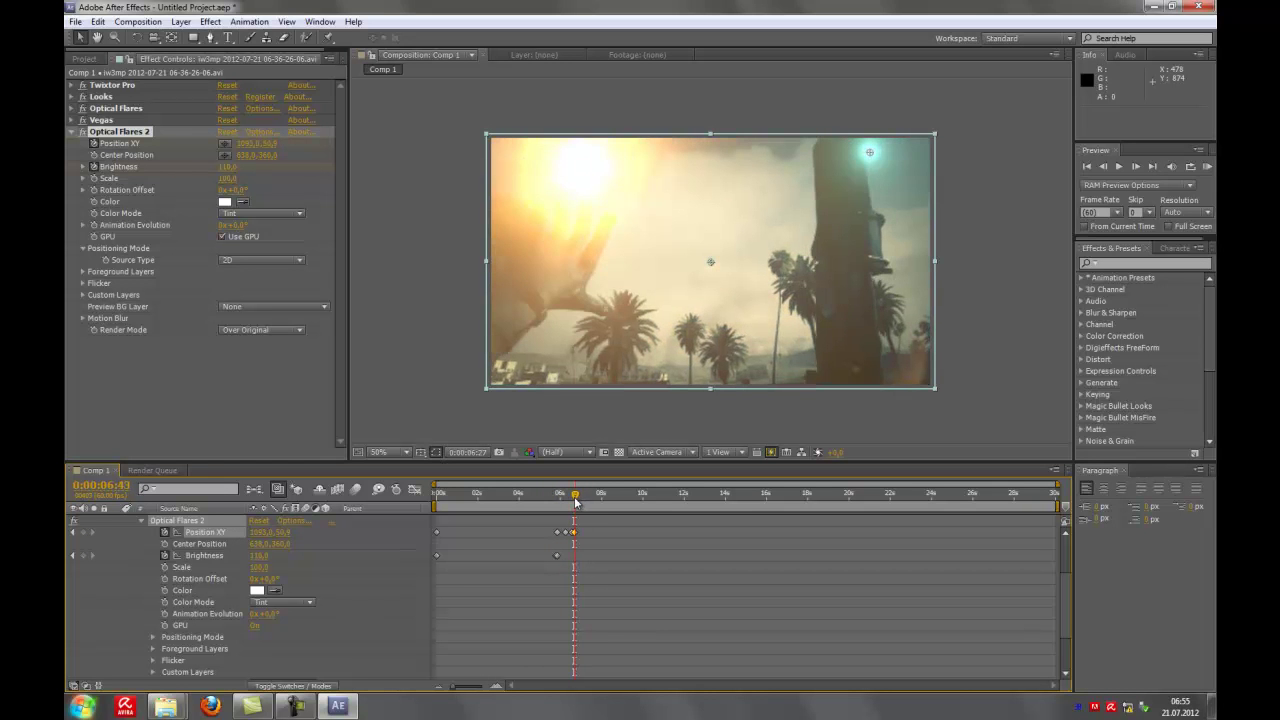
left_click(86, 557)
left_click_drag(575, 500, 578, 500)
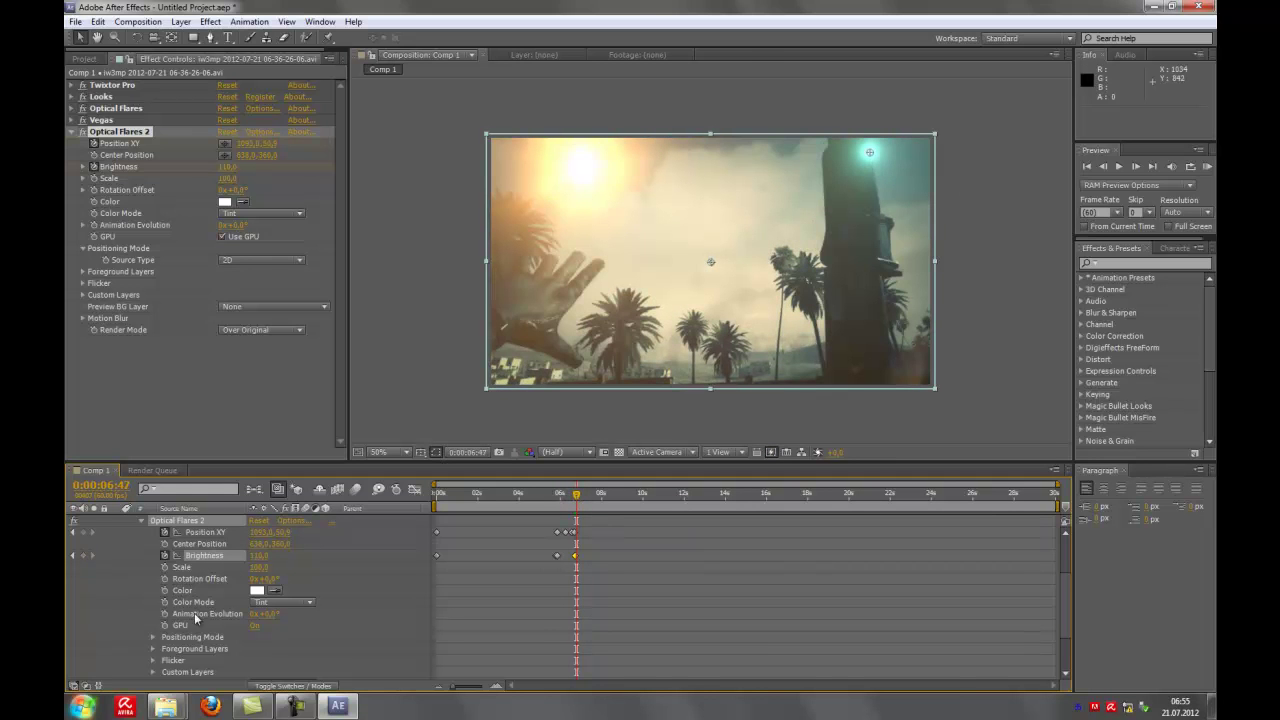
left_click_drag(258, 556, 310, 556)
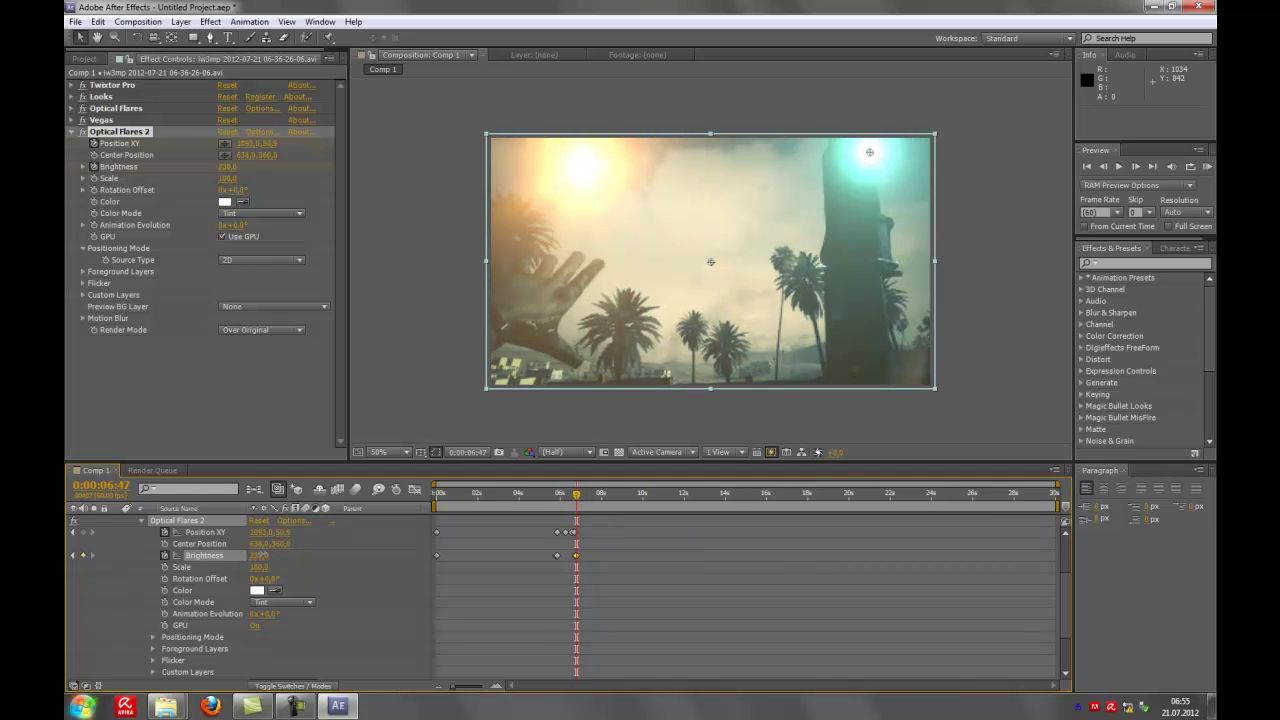
left_click_drag(576, 500, 579, 500)
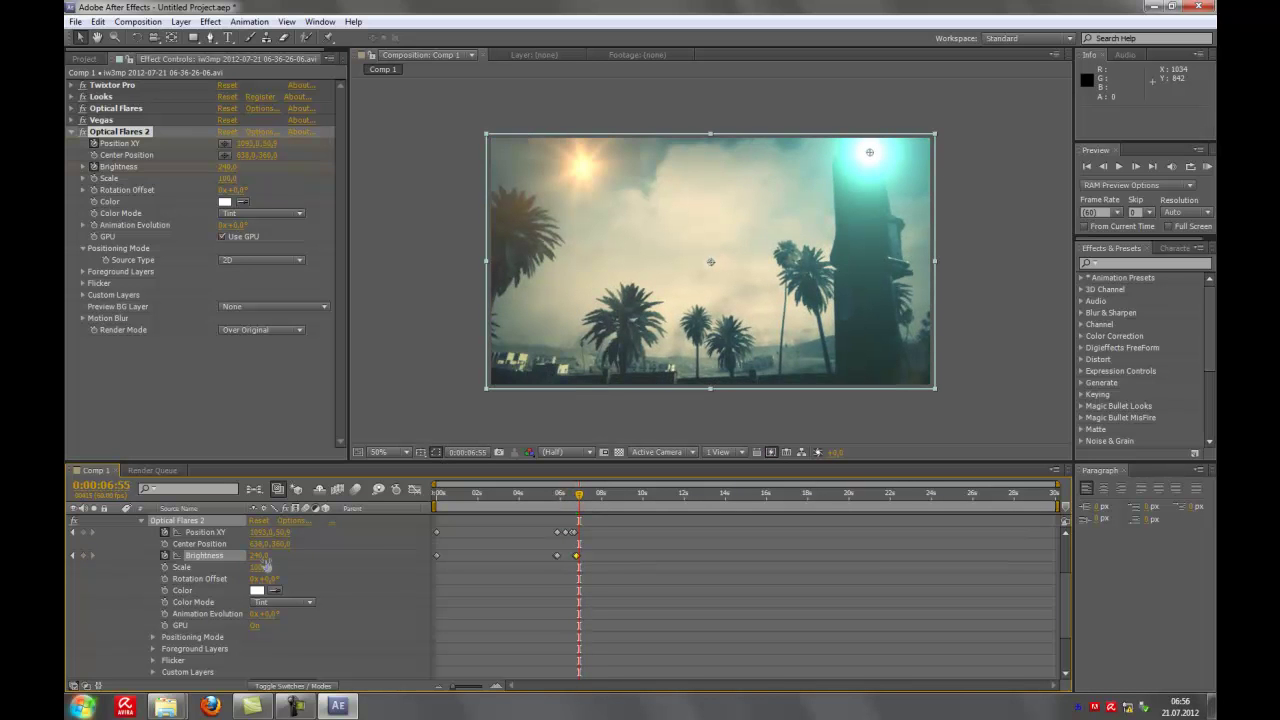
left_click_drag(258, 556, 210, 556)
mouse_move(578, 502)
left_mouse_down()
mouse_move(561, 505)
mouse_move(640, 507)
mouse_move(625, 507)
mouse_move(667, 493)
mouse_move(290, 495)
left_mouse_up()
Step: Collapse the Optical Flares 2 properties and the layer's Effects group in the timeline
scroll(721, 588, "up", 3)
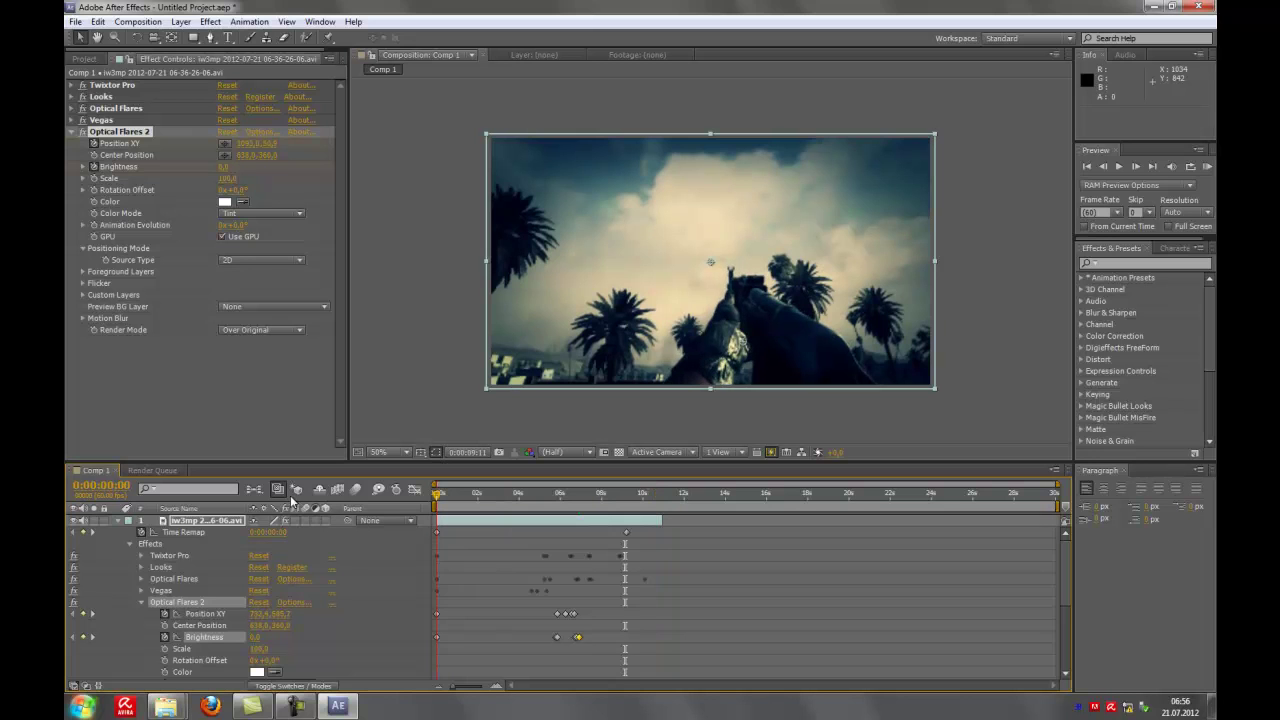
left_click(142, 602)
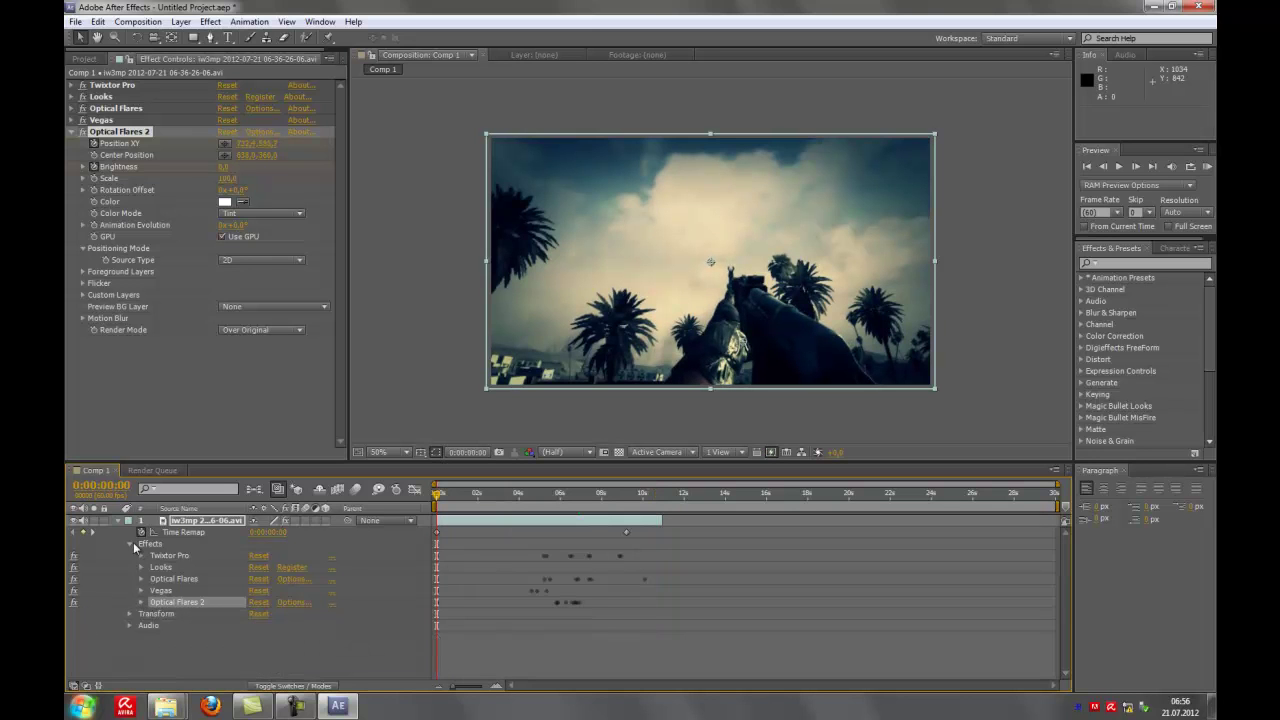
left_click(129, 542)
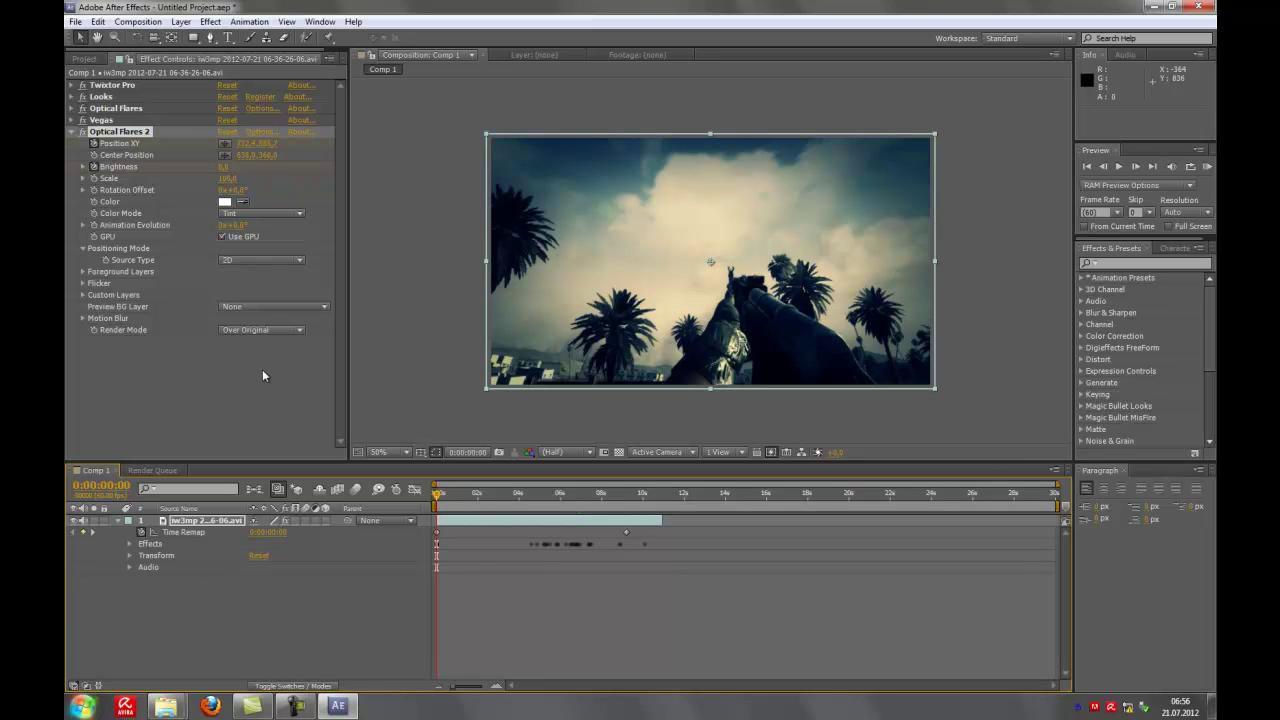